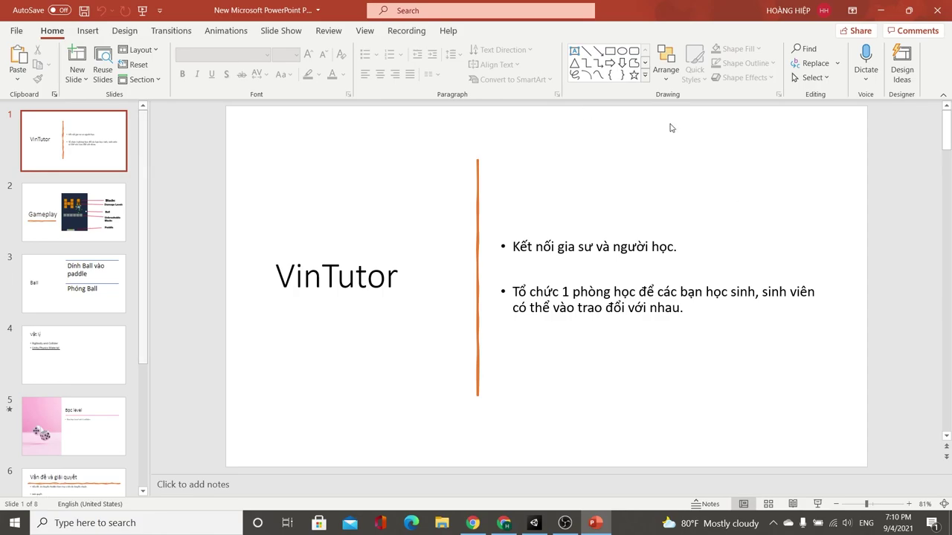
- Show PowerPoint's slide 2, Gameplay, then bring up Unity's Block Breaker Level 1 scene
click(96, 232)
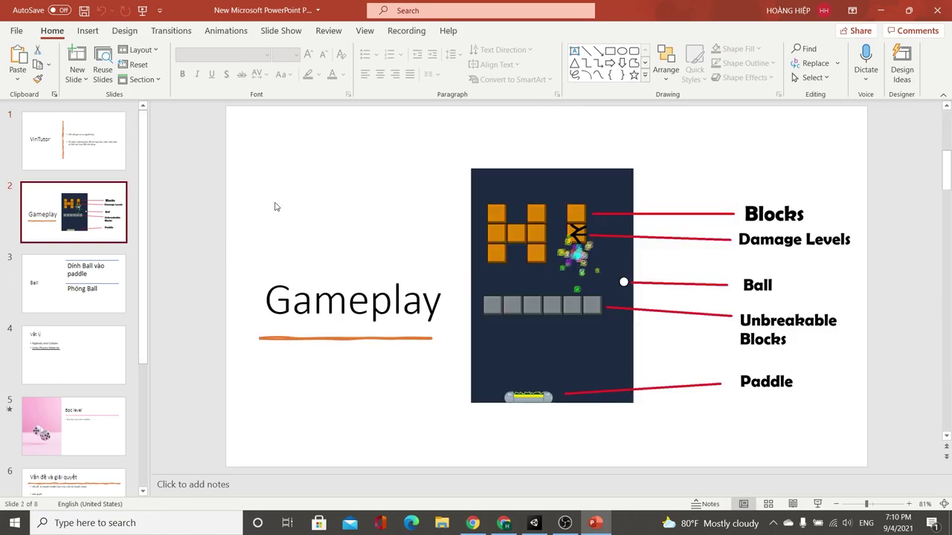
click(525, 523)
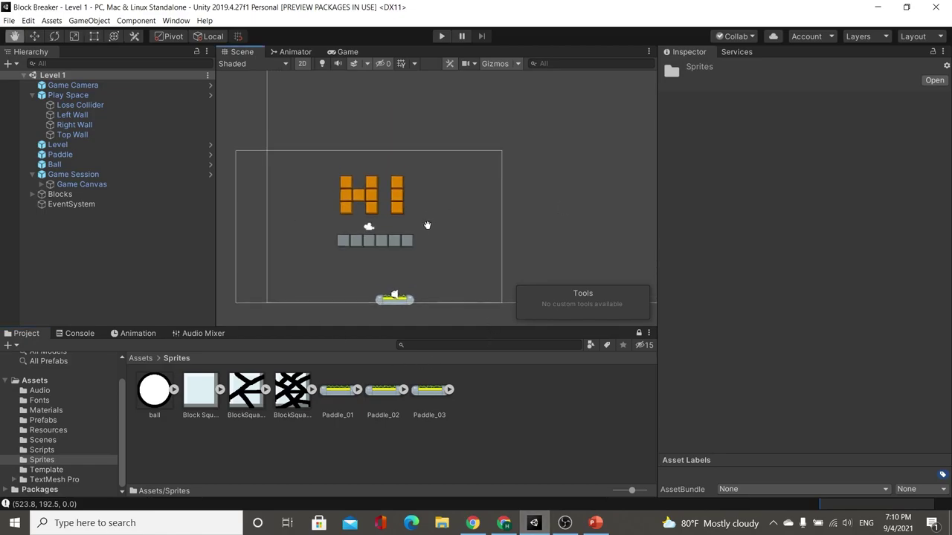
drag(438, 179, 426, 214)
key(t)
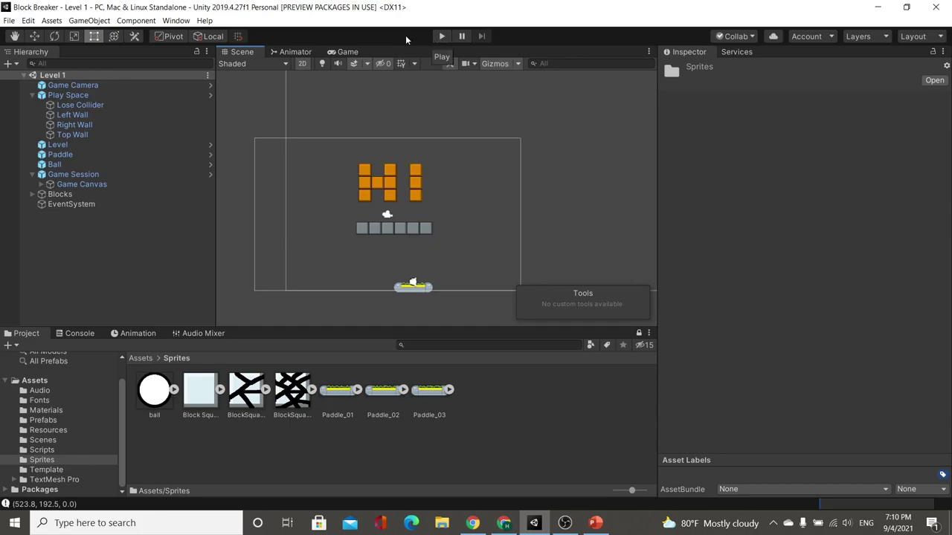
click(442, 37)
click(506, 523)
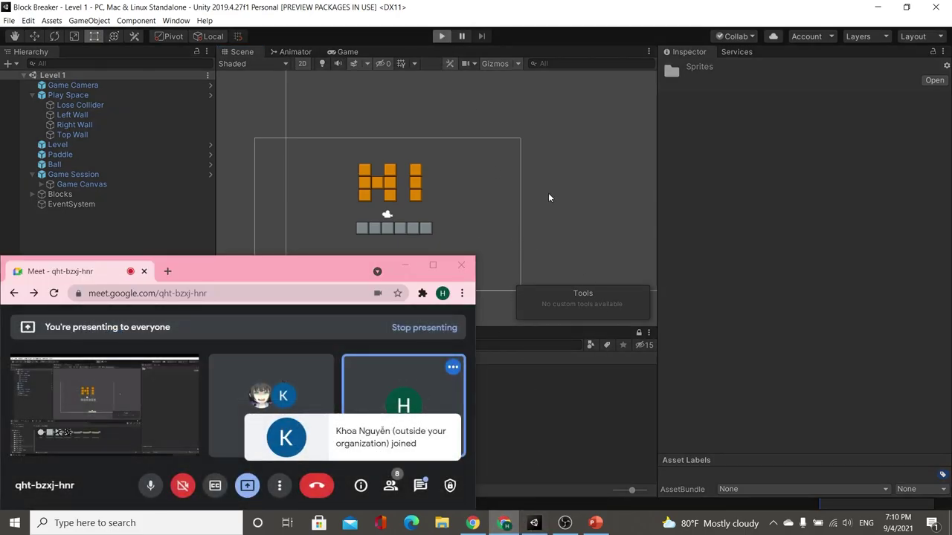
click(455, 132)
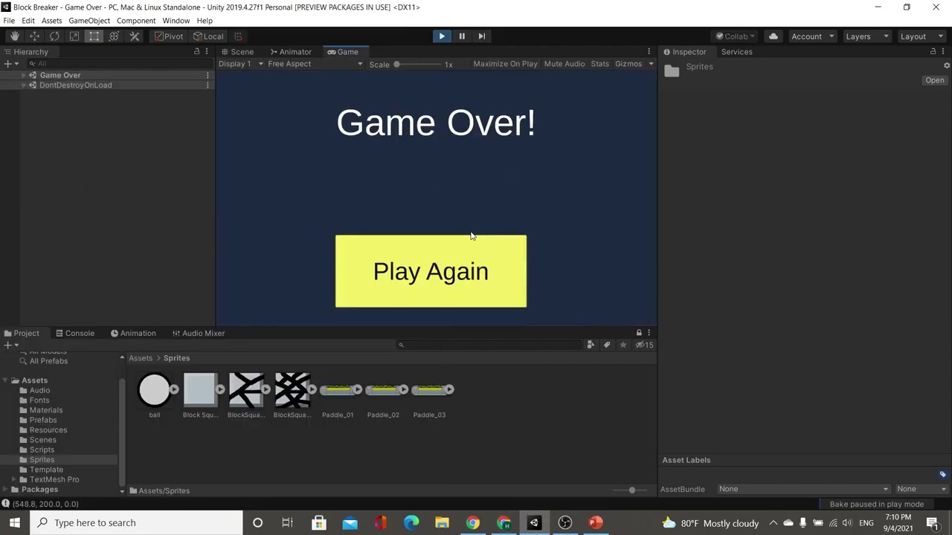
right_click(349, 56)
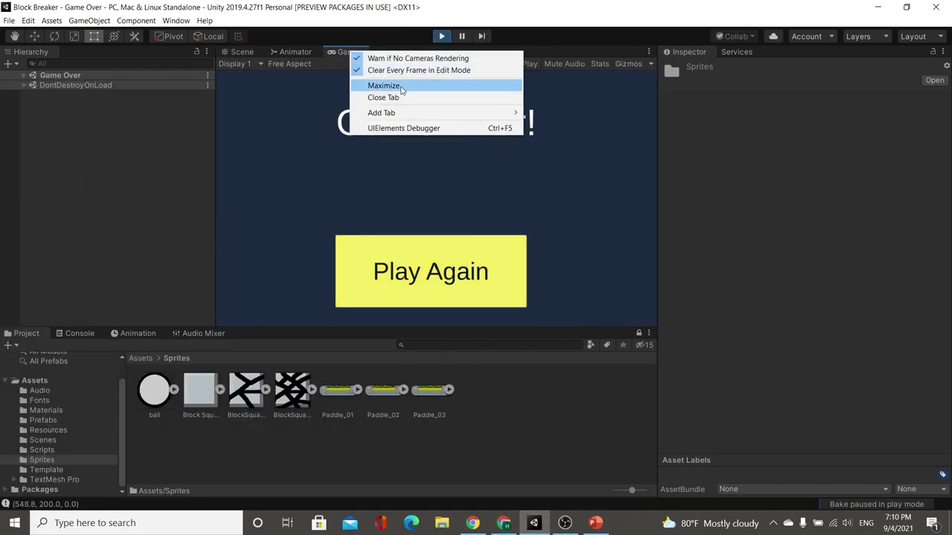
key(Escape)
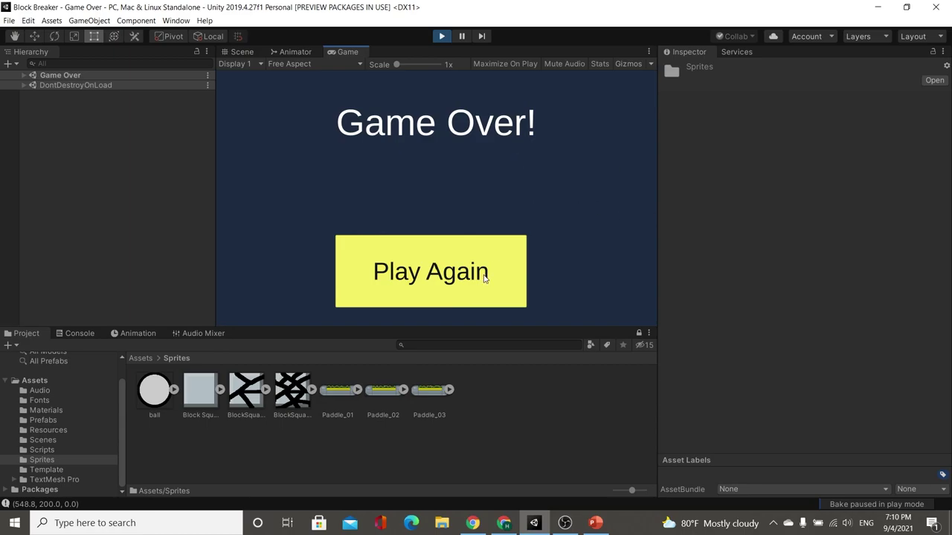
key(shift+space)
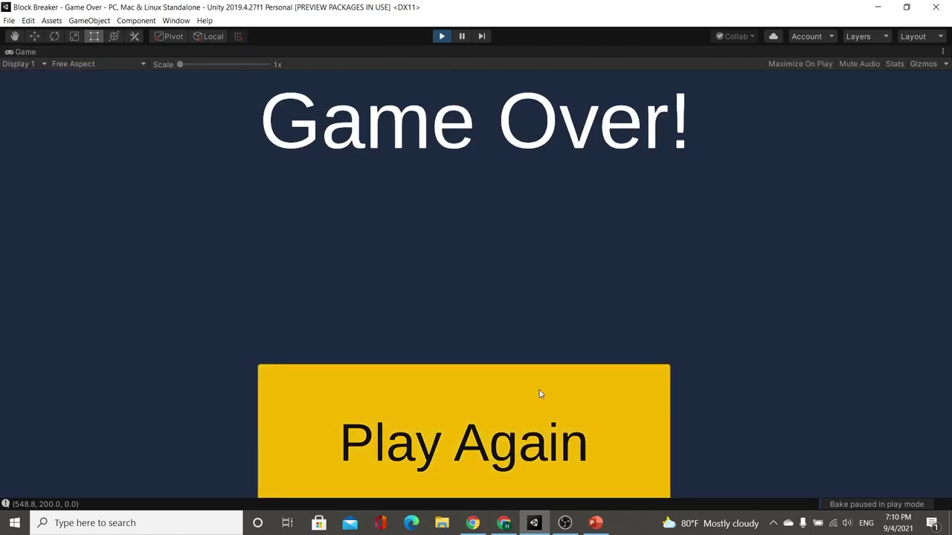
click(540, 393)
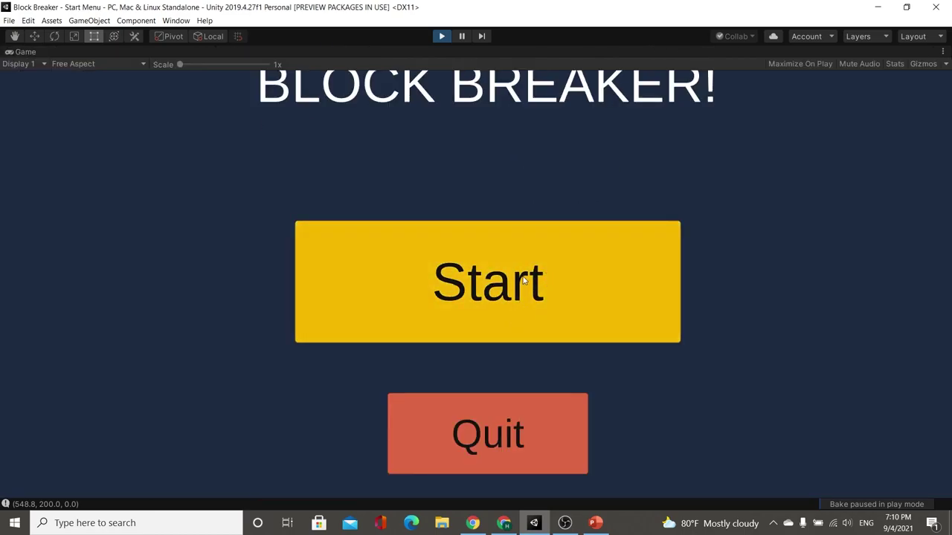
click(614, 261)
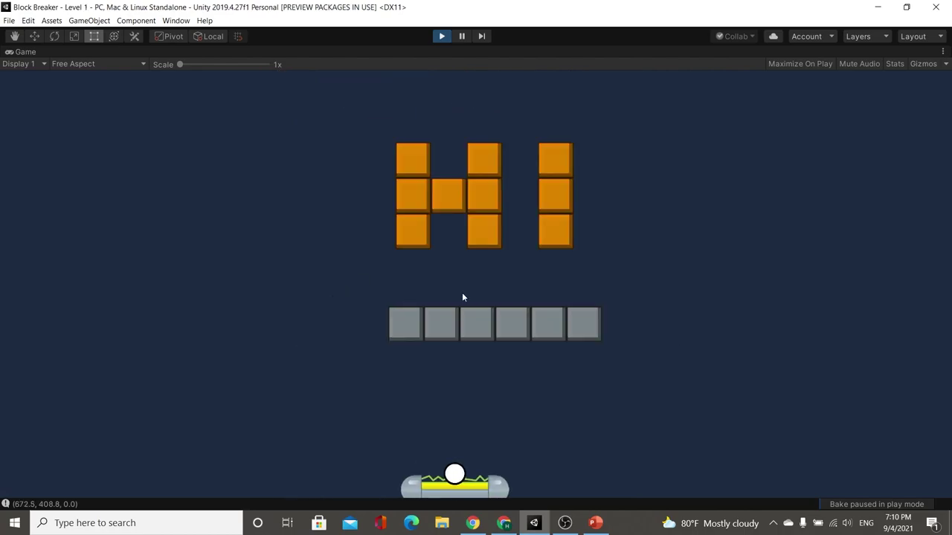
click(312, 301)
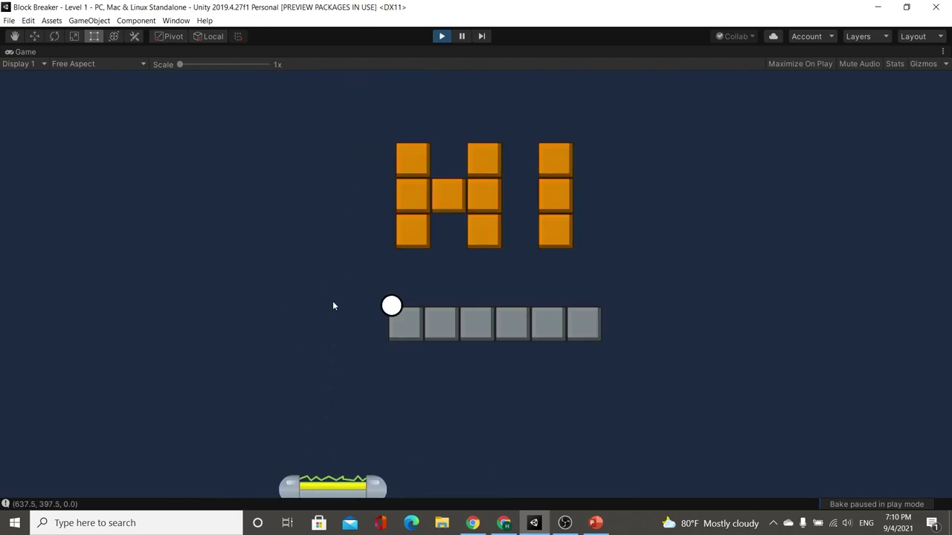
click(443, 36)
scroll(496, 252, down, 1)
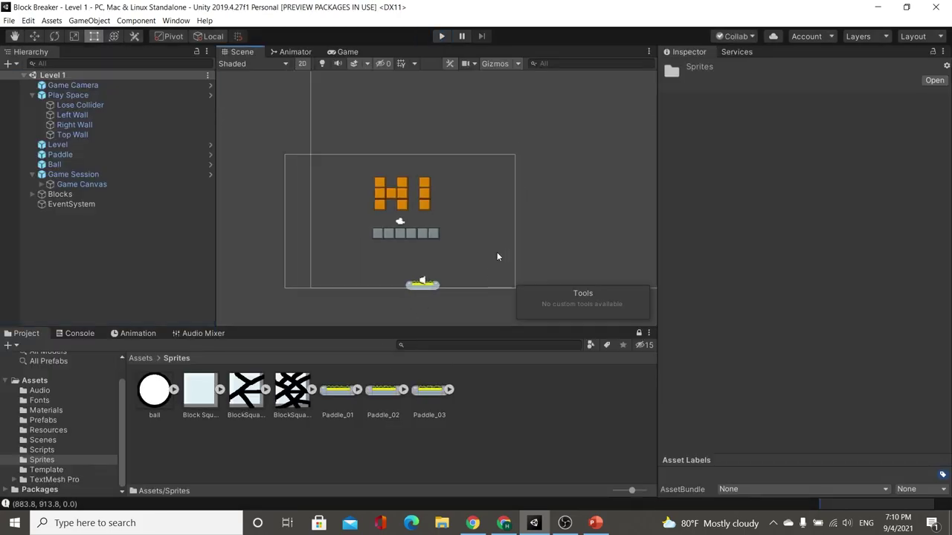
scroll(501, 246, down, 1)
key(t)
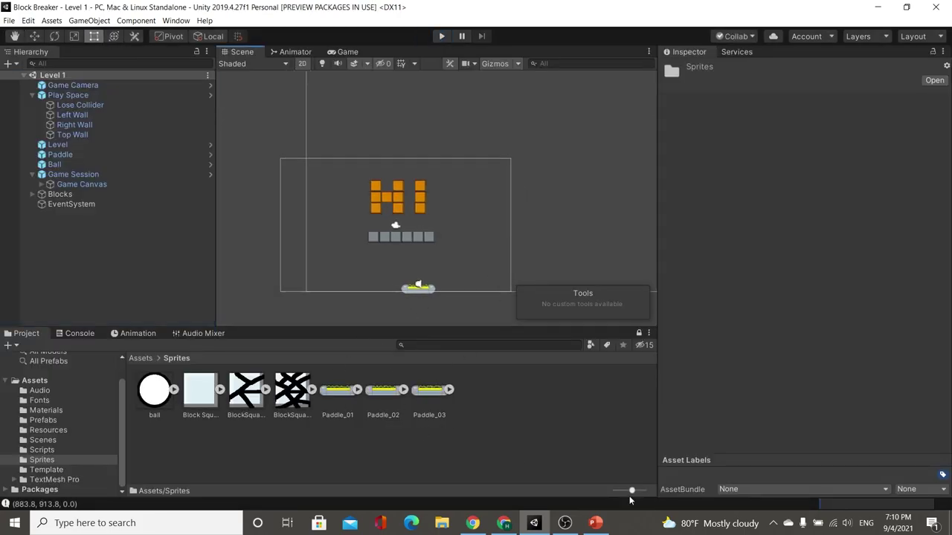
- Return to the Gameplay slide labelling Blocks, Damage Levels, Ball, Unbreakable Blocks and Paddle
click(599, 521)
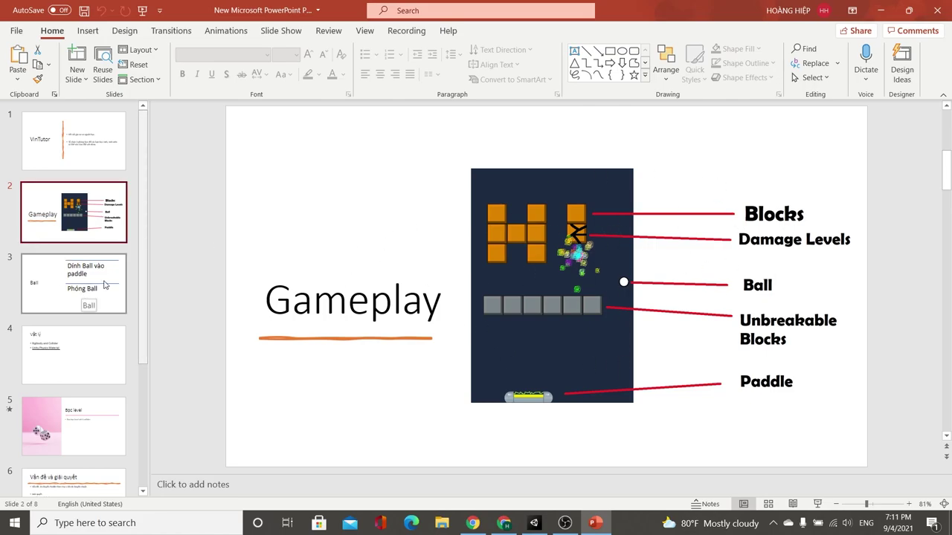
- Show slide 4, 'Vật lý', about Rigibody and Collider
click(114, 379)
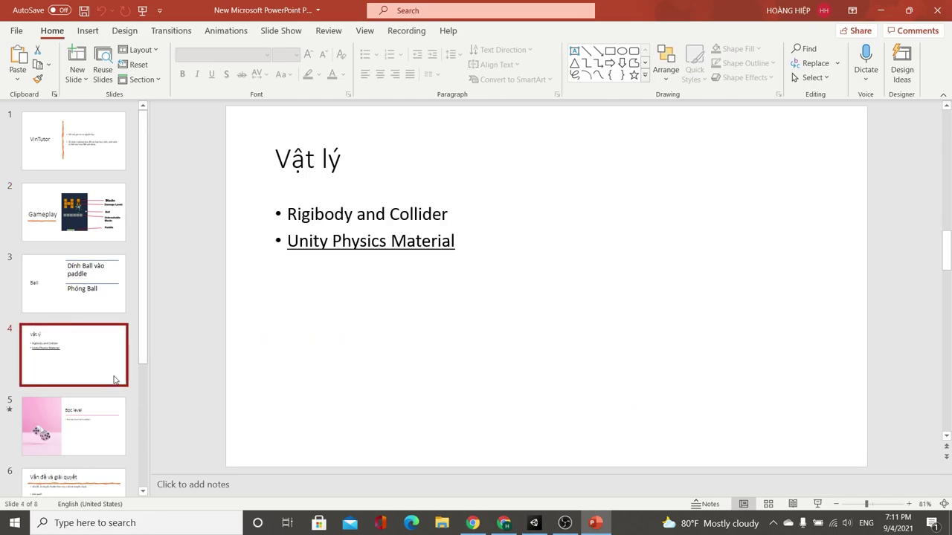
scroll(114, 380, down, 3)
scroll(115, 380, down, 3)
scroll(115, 380, up, 5)
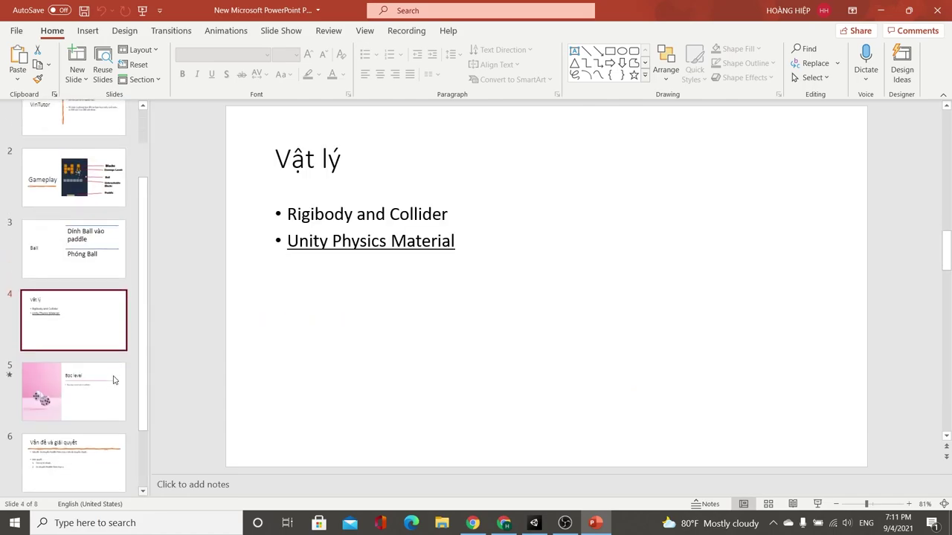
key(Home)
click(119, 349)
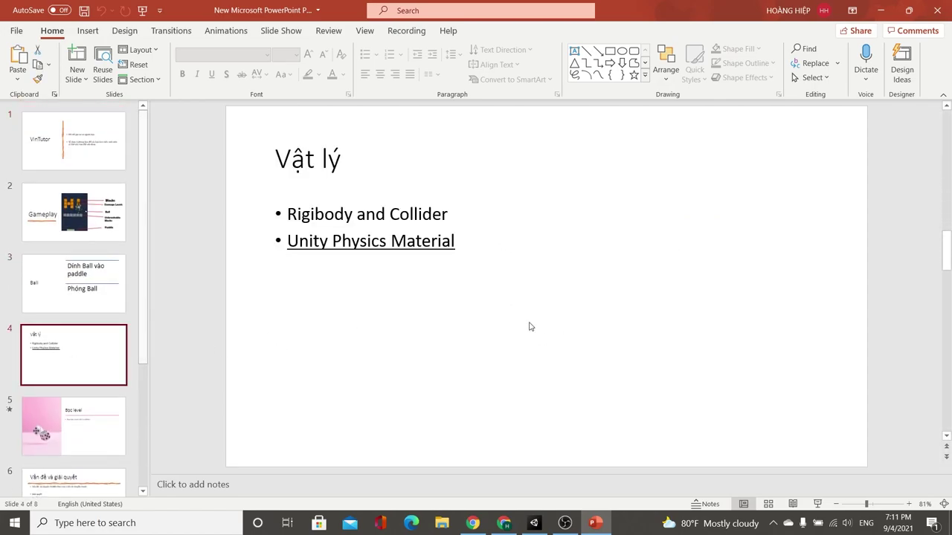
- Switch between Unity and PowerPoint, then minimize PowerPoint and the OBS recorder
click(544, 528)
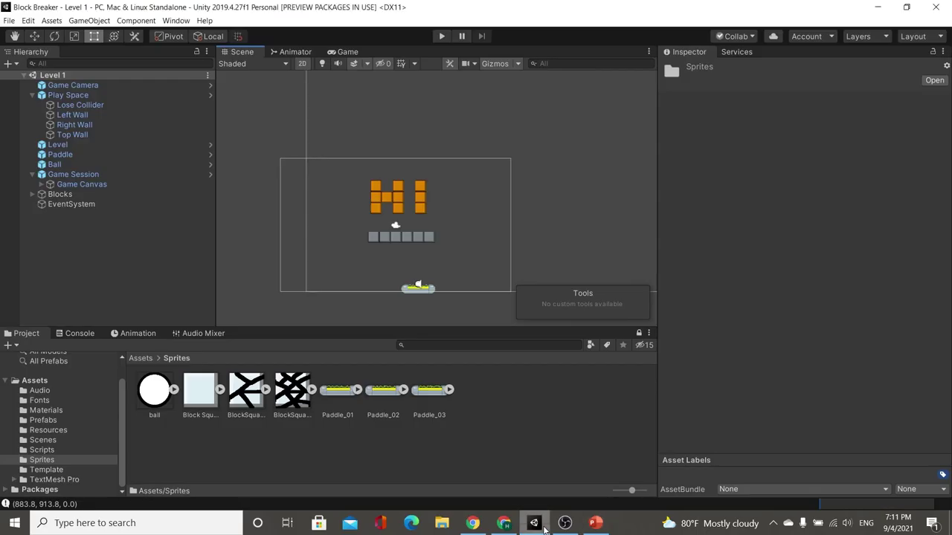
click(596, 520)
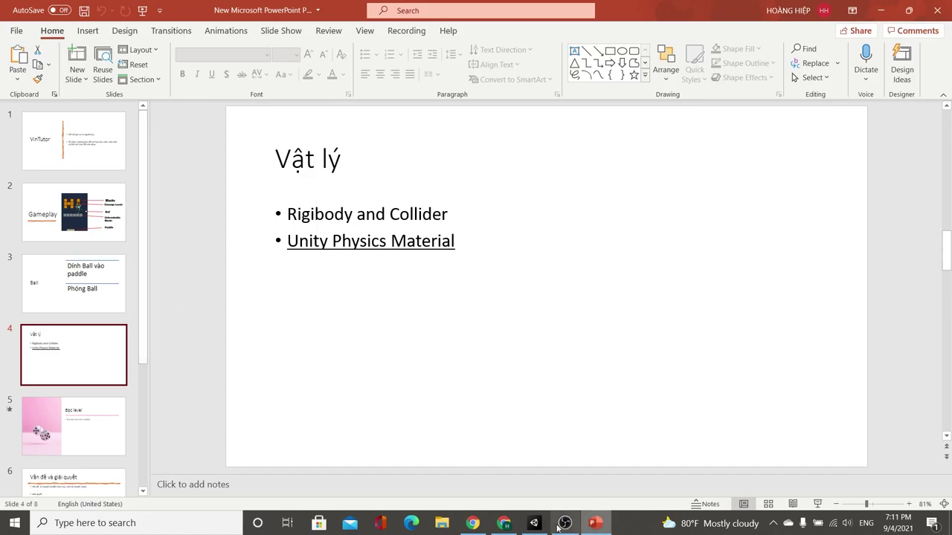
click(534, 523)
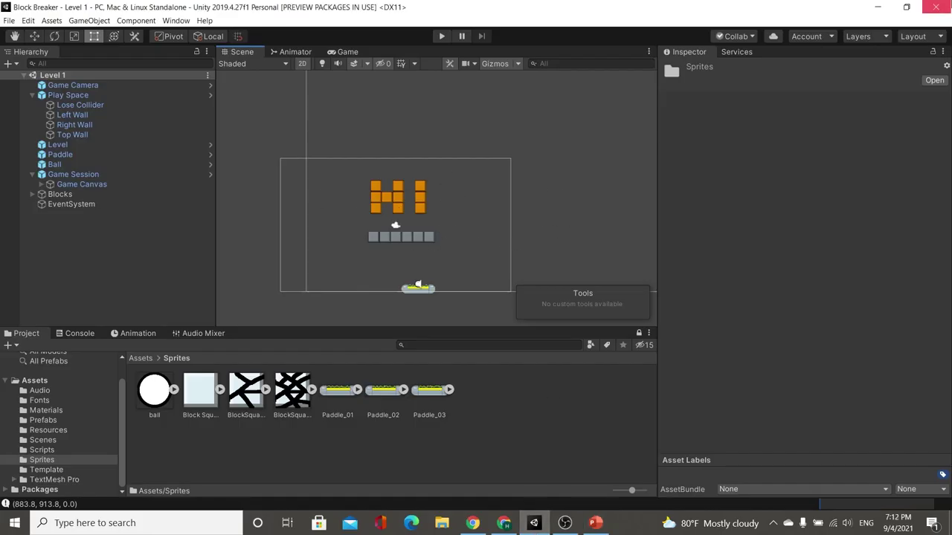
key(alt+Tab)
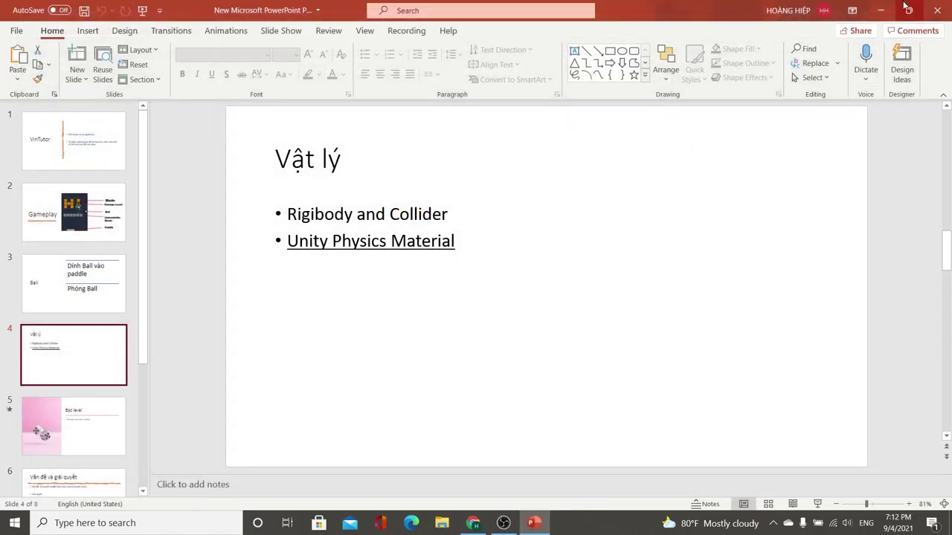
click(879, 11)
click(876, 9)
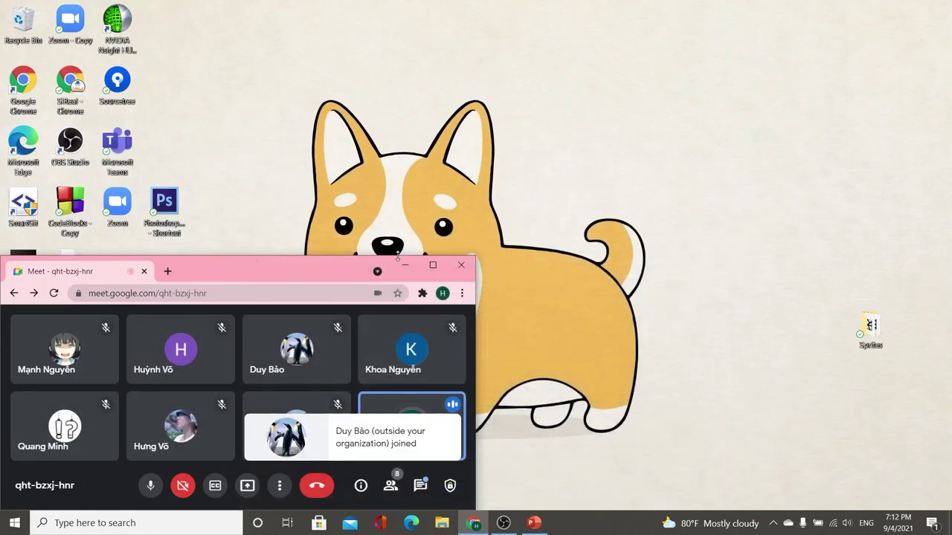
- Minimize the video call, launch Unity Hub and start a new project
click(405, 264)
click(773, 523)
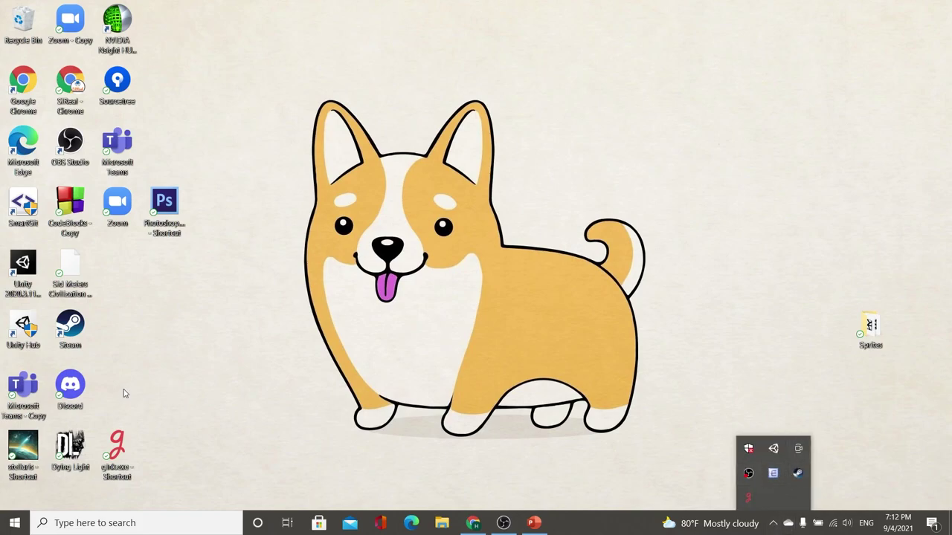
click(7, 330)
click(418, 324)
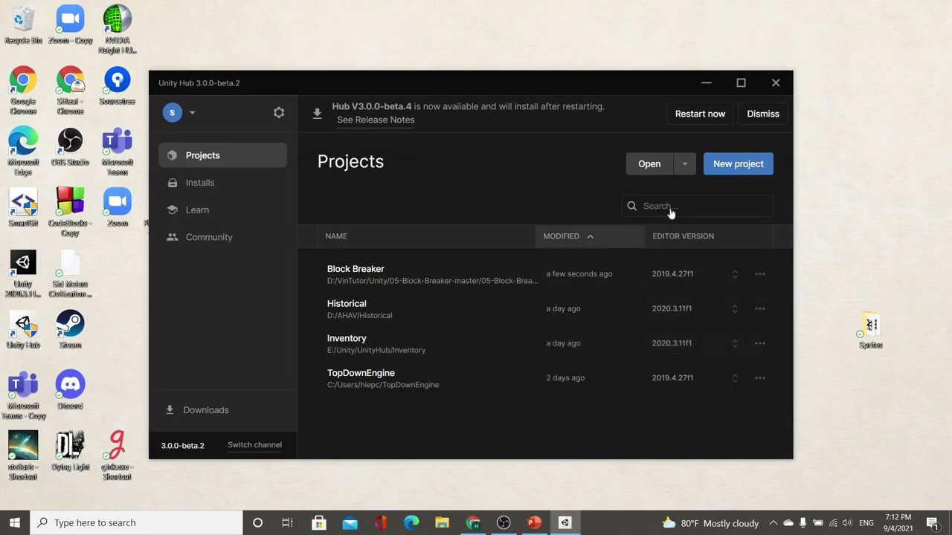
click(733, 172)
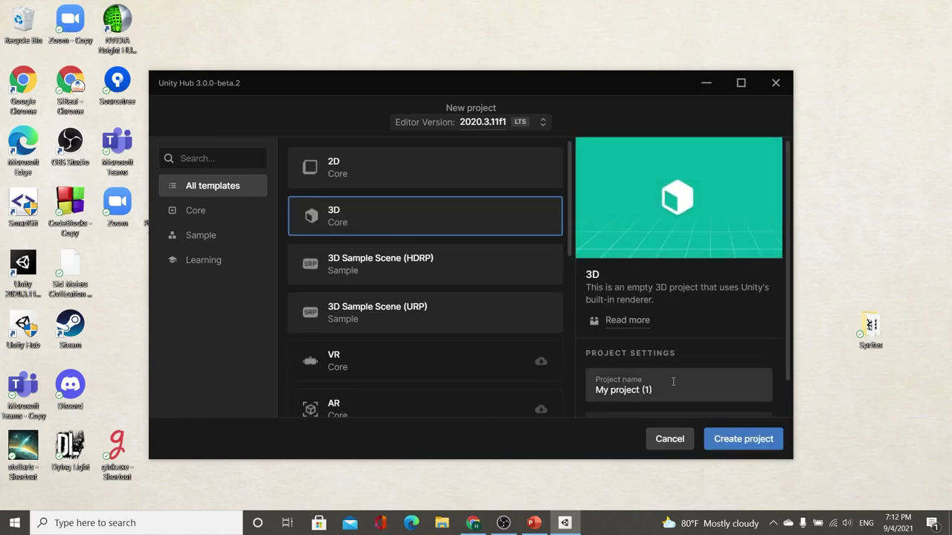
- Name the project 'Brick Breaker 2', choose the 2D template and create it
drag(673, 381, 592, 376)
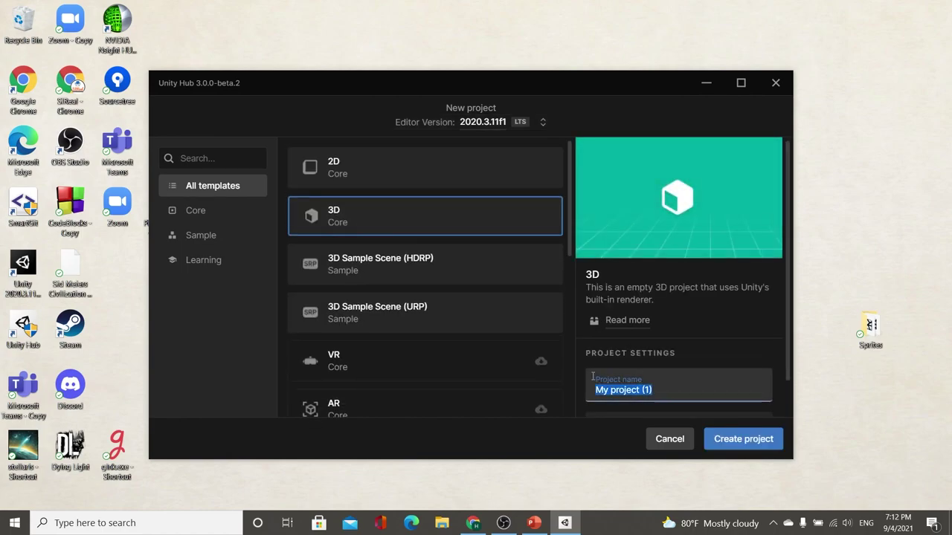
text(rick)
key(BackSpace)
text(Bir)
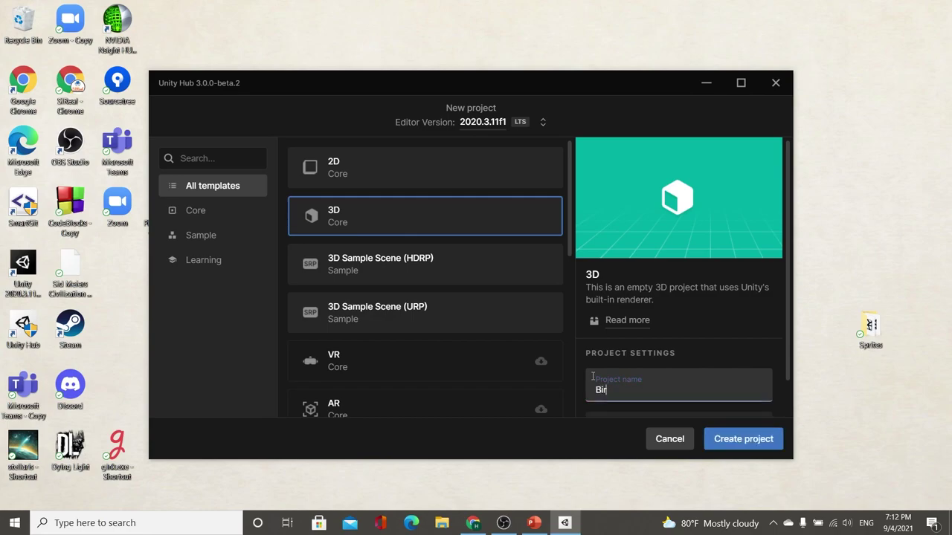
key(BackSpace)
text(ck B)
text(reaker )
text(2)
click(394, 186)
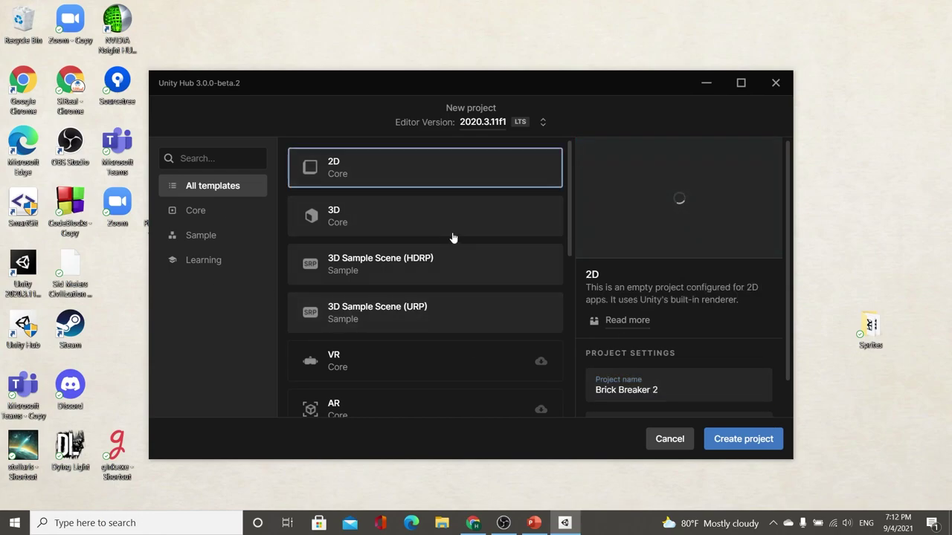
click(745, 441)
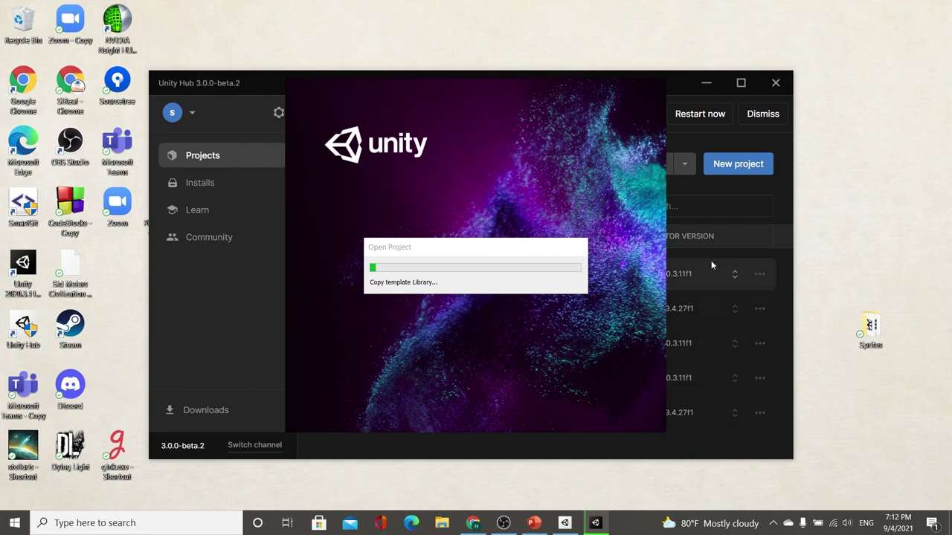
- Close the Hub window and bring Google Meet back while Brick Breaker 2 loads
click(697, 113)
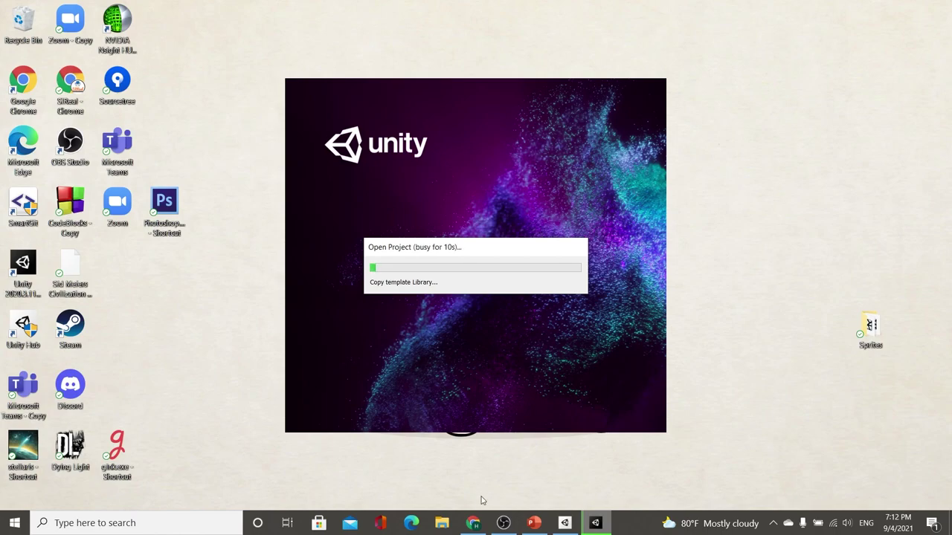
click(483, 522)
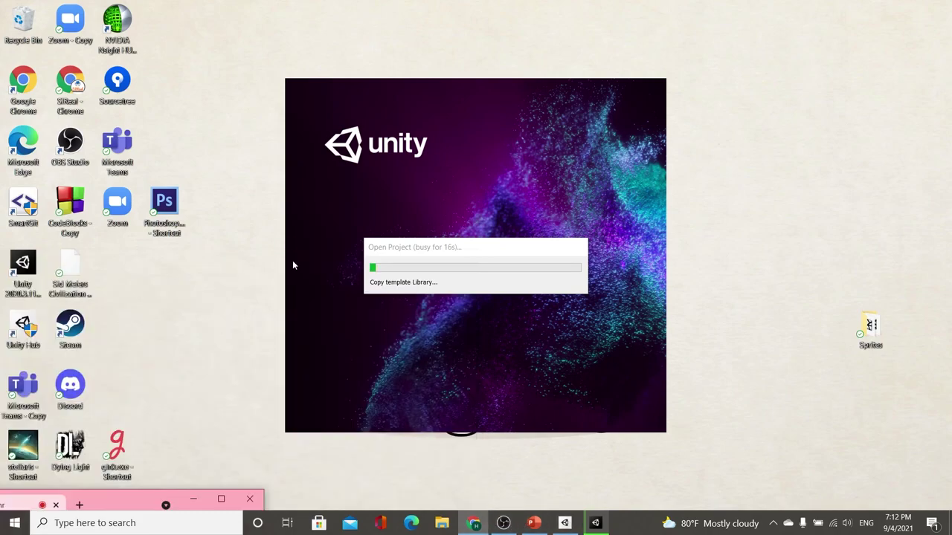
- Maximize Meet and try presenting the Open Project window, then cancel it
double_click(219, 500)
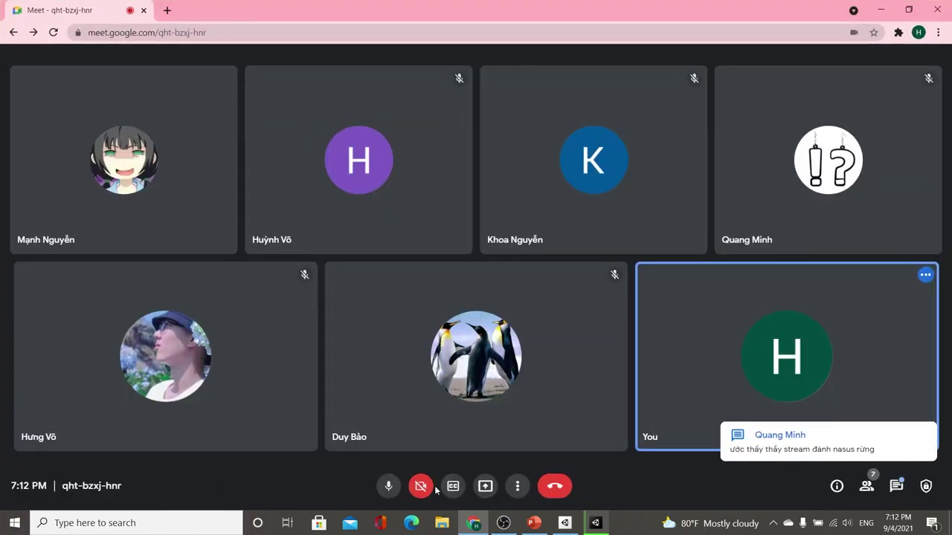
click(482, 492)
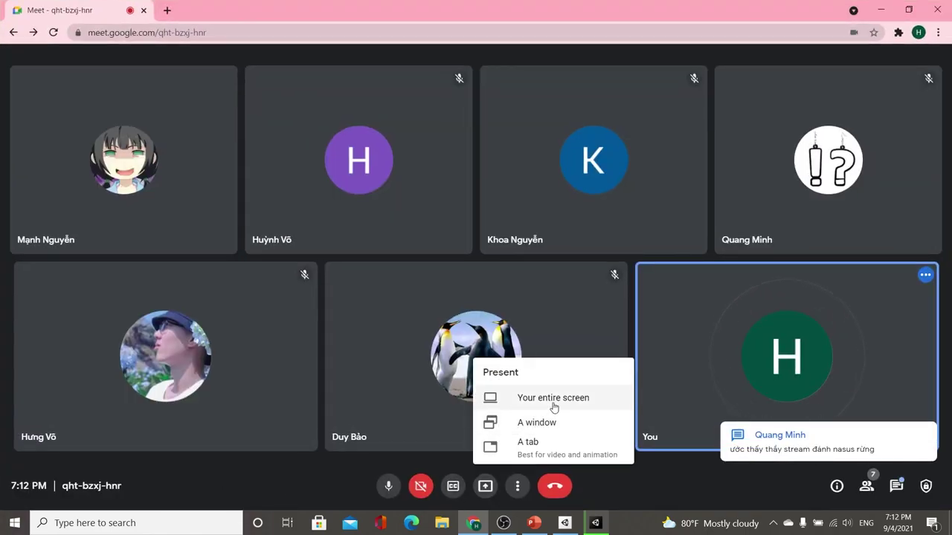
click(553, 427)
click(370, 128)
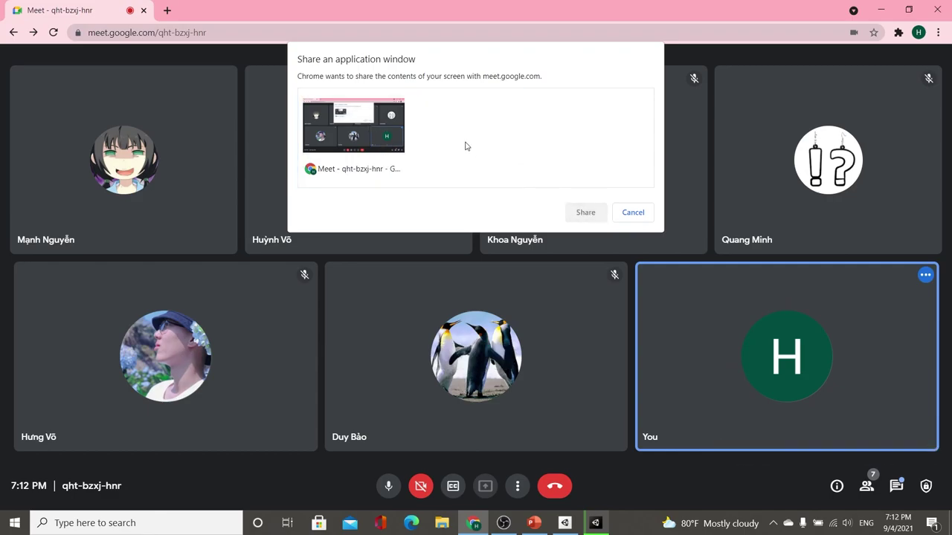
click(469, 165)
click(633, 213)
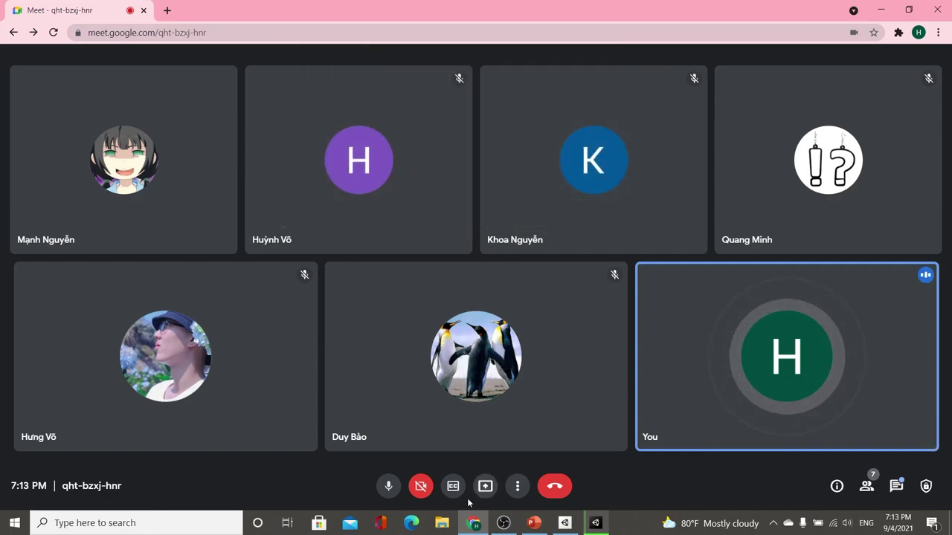
click(453, 485)
- Present the entire screen, minimize Meet, and hide the sharing notice
click(485, 486)
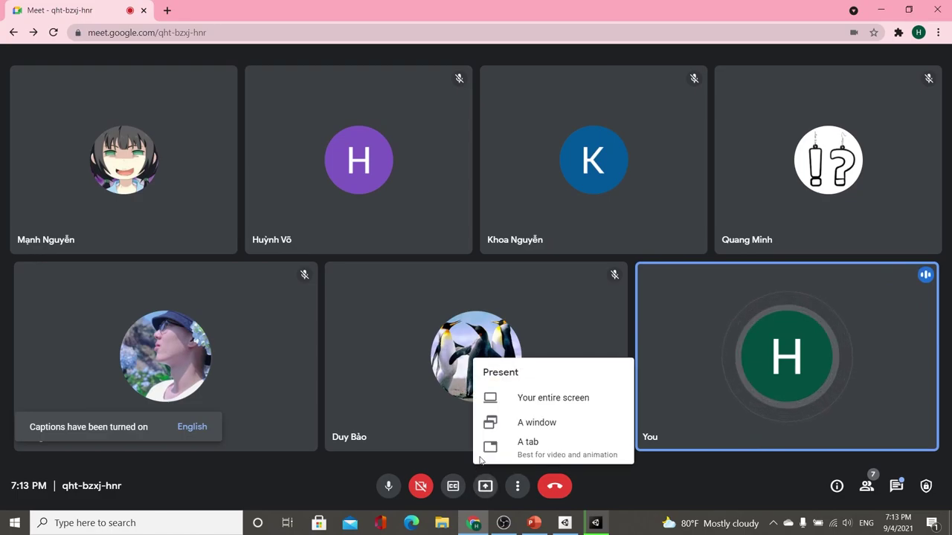
click(537, 400)
click(605, 289)
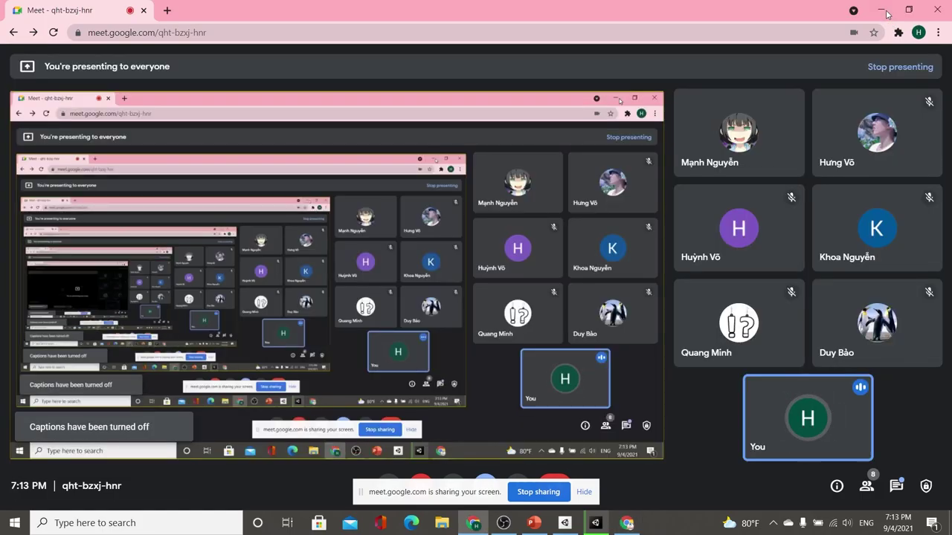
click(885, 12)
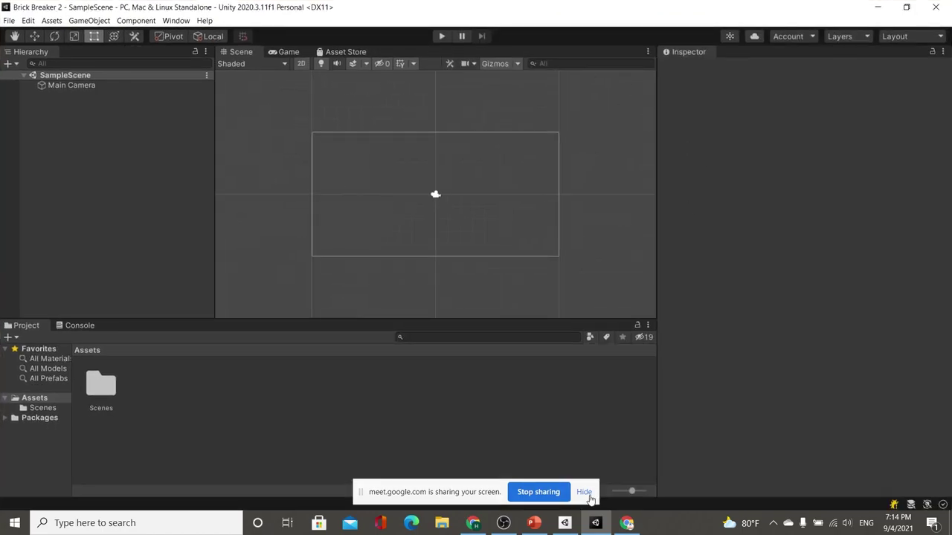
click(586, 493)
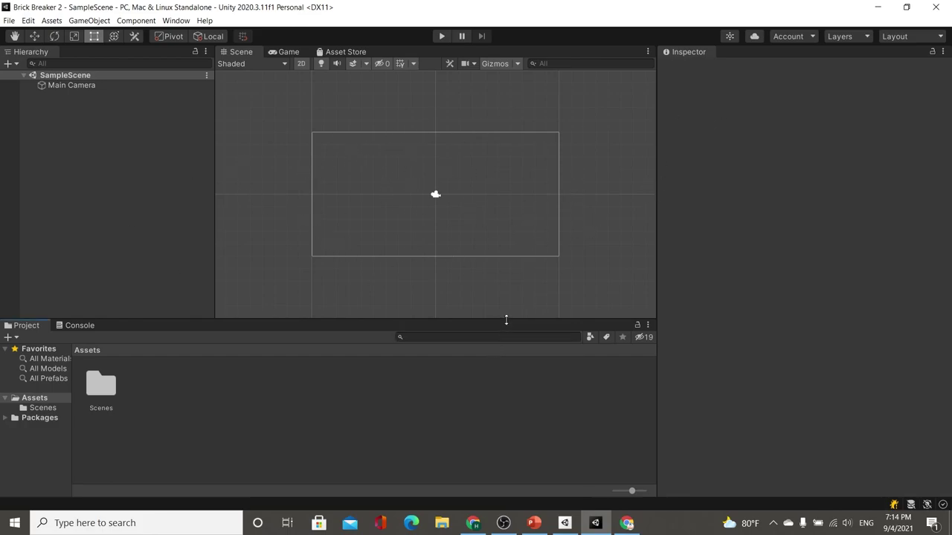
- Widen and heighten the Scene view by dragging panel dividers, and zoom in on the camera frame
drag(505, 320, 505, 332)
drag(657, 227, 710, 227)
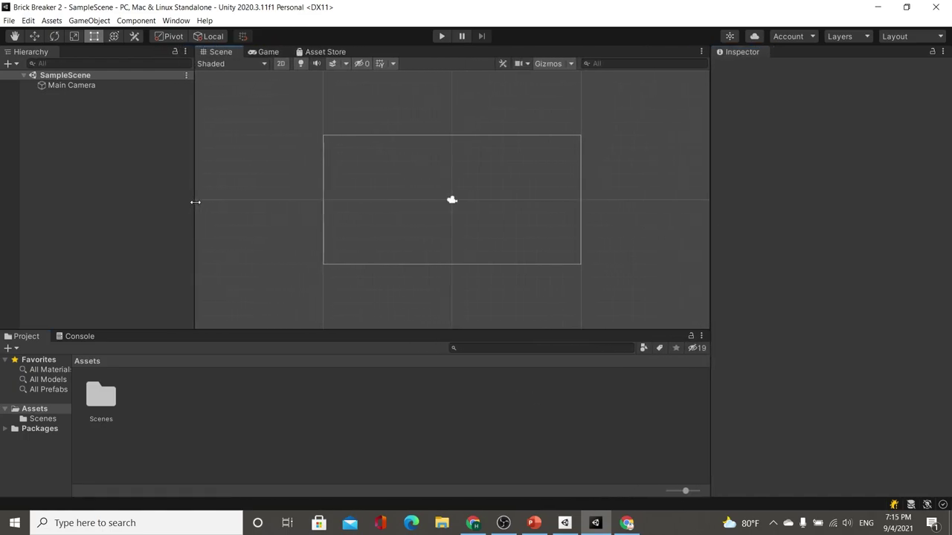
drag(231, 205, 185, 203)
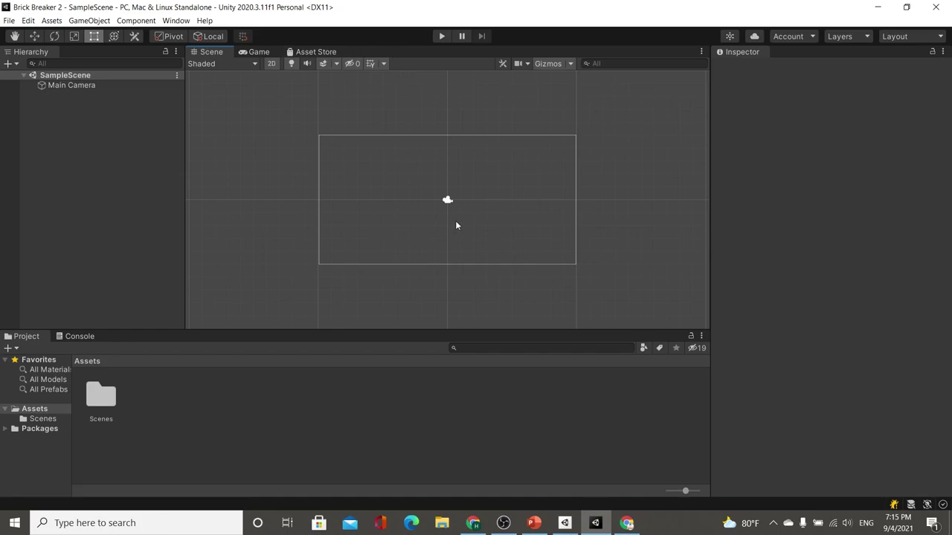
middle_drag(455, 225, 402, 235)
scroll(490, 213, up, 2)
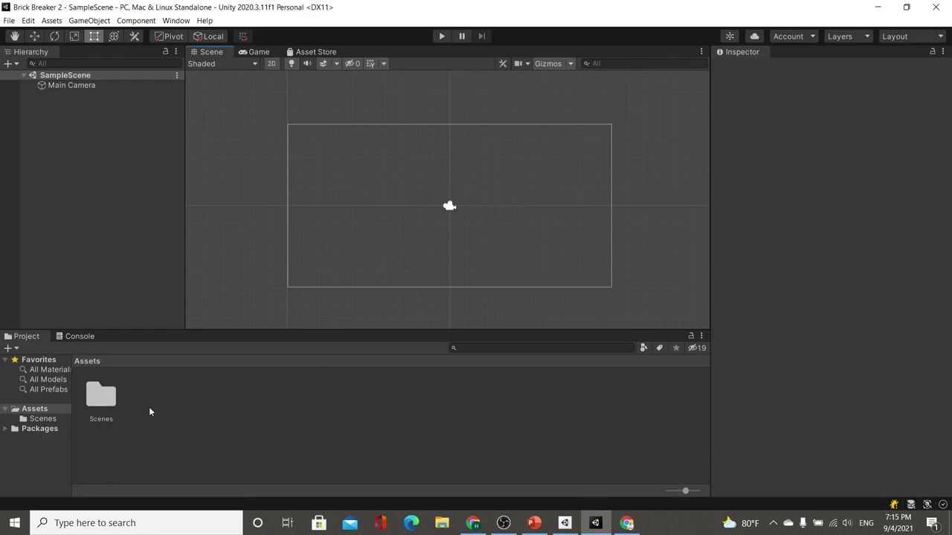
- Open the project's Assets folder in File Explorer via Show in Explorer
click(104, 414)
click(43, 420)
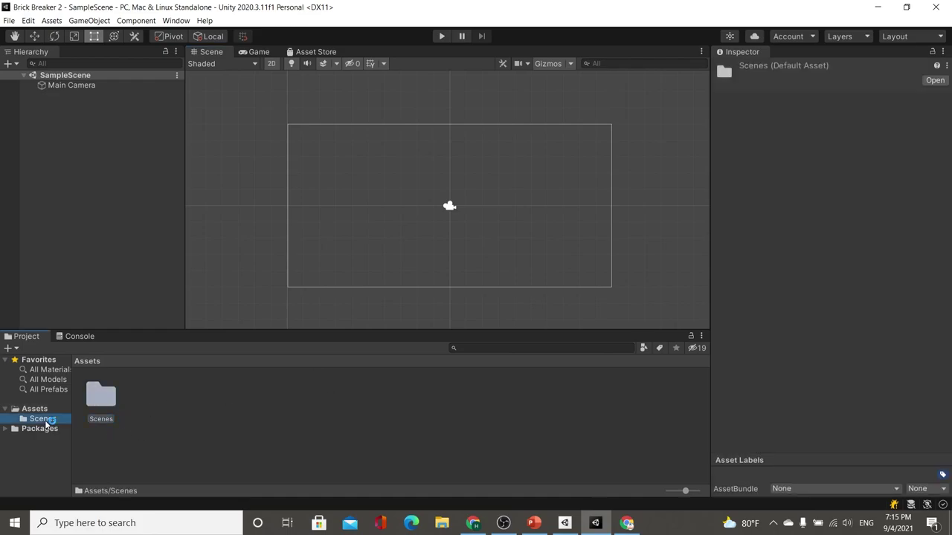
click(885, 8)
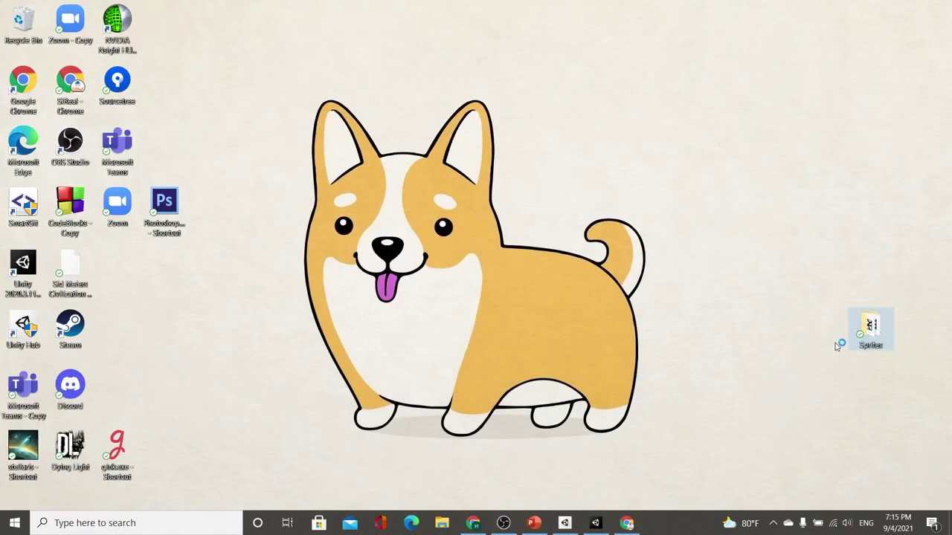
click(595, 523)
right_click(285, 438)
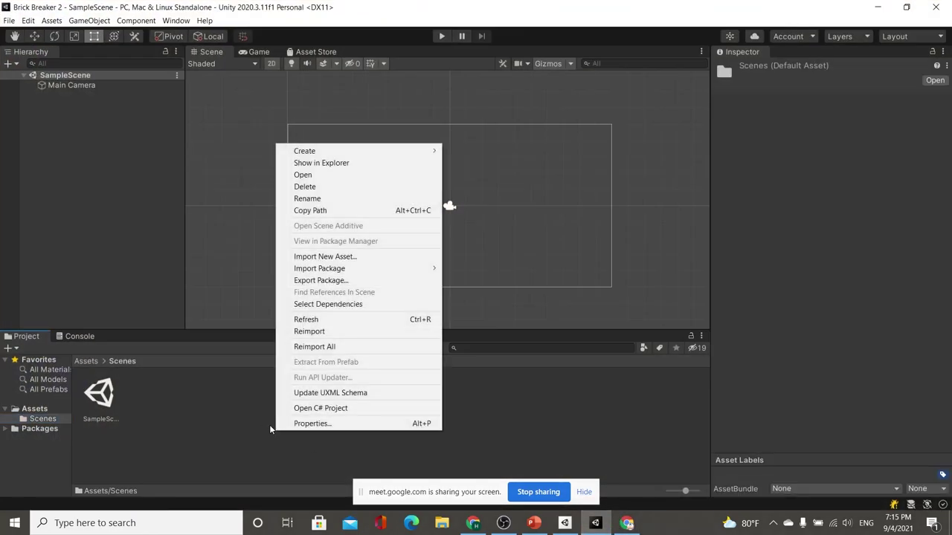
click(349, 162)
- Paste the Sprites folder into Assets, view its imported images, then show the Vật lý slide
key(ctrl+v)
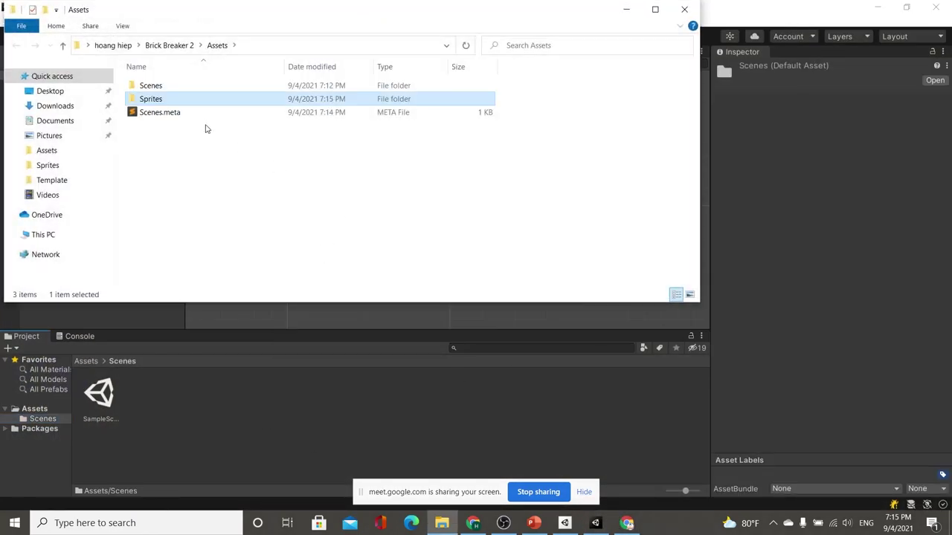
click(205, 490)
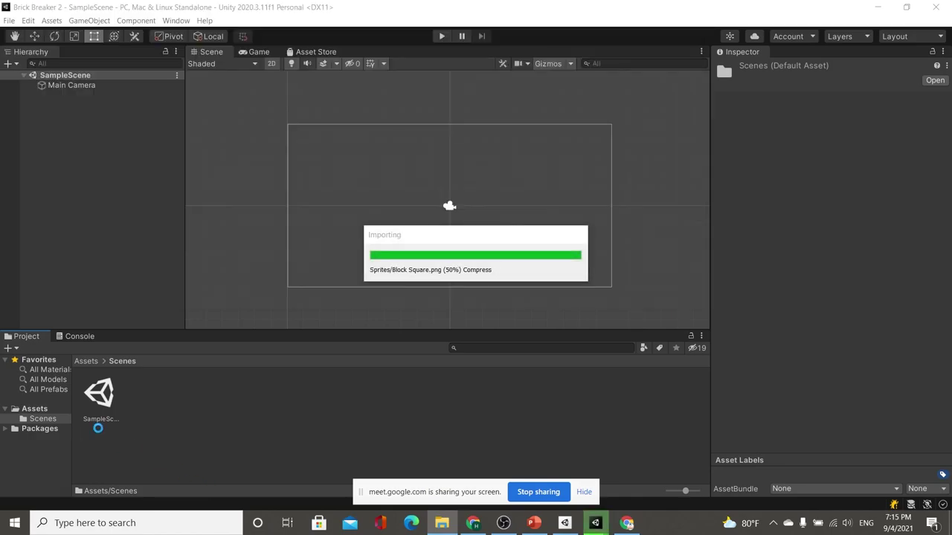
click(45, 430)
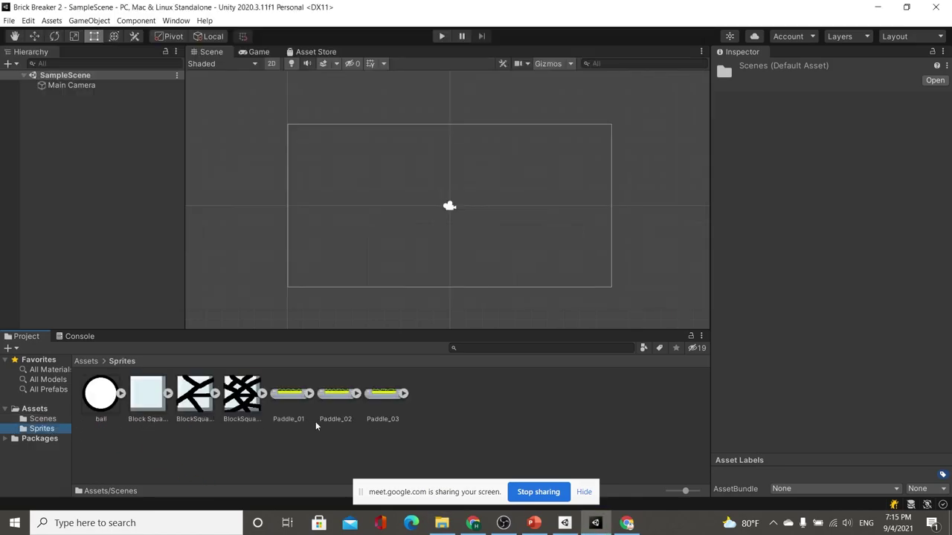
click(534, 522)
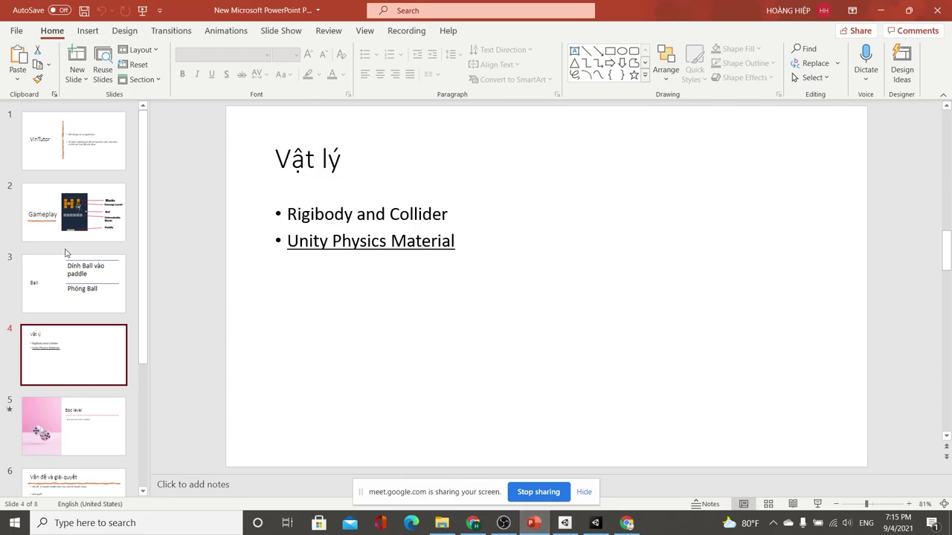
- Return to Unity's Sprites folder with the ball, block and Paddle_01–03 images
click(595, 523)
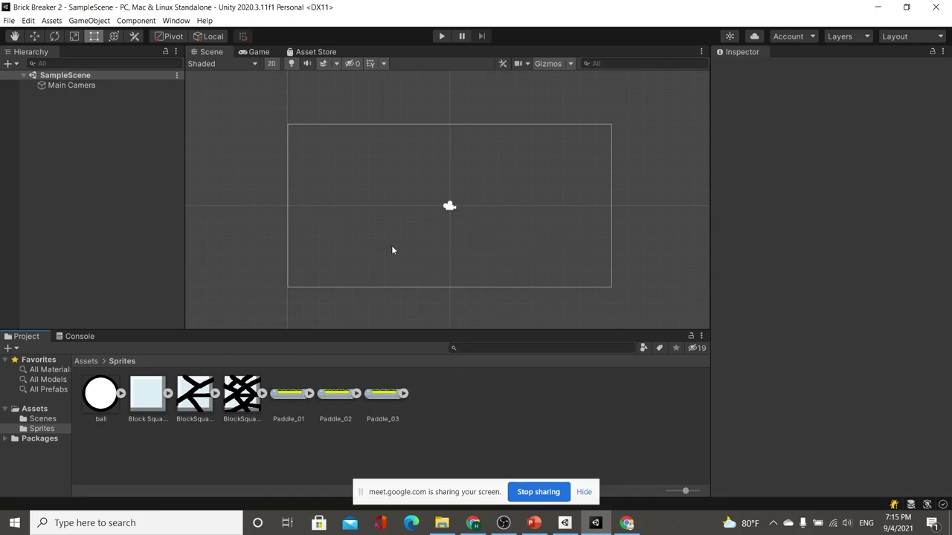
click(102, 402)
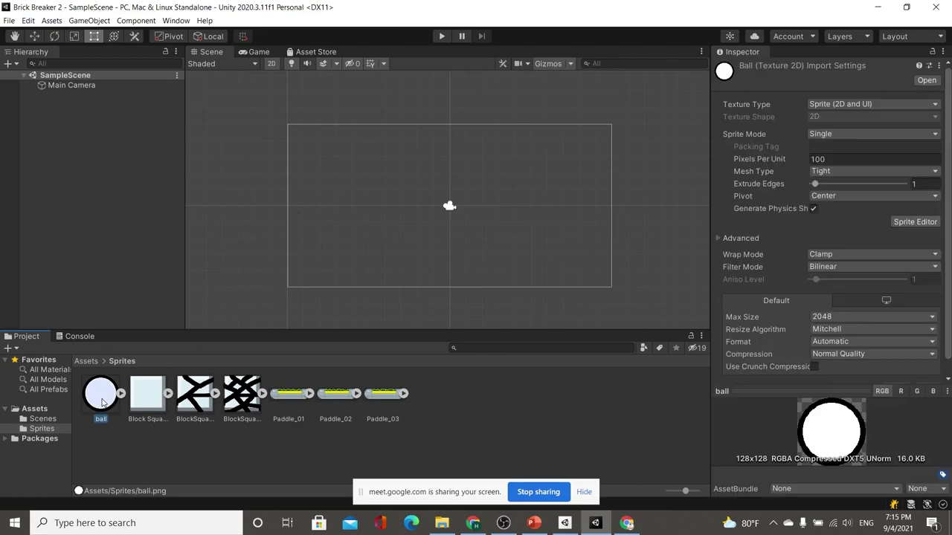
drag(102, 401, 447, 273)
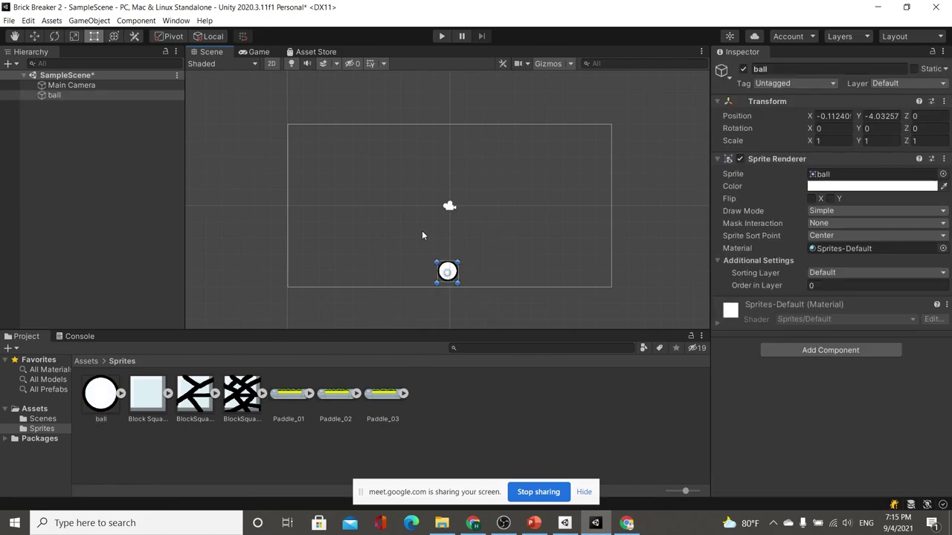
double_click(57, 96)
scroll(484, 202, down, 3)
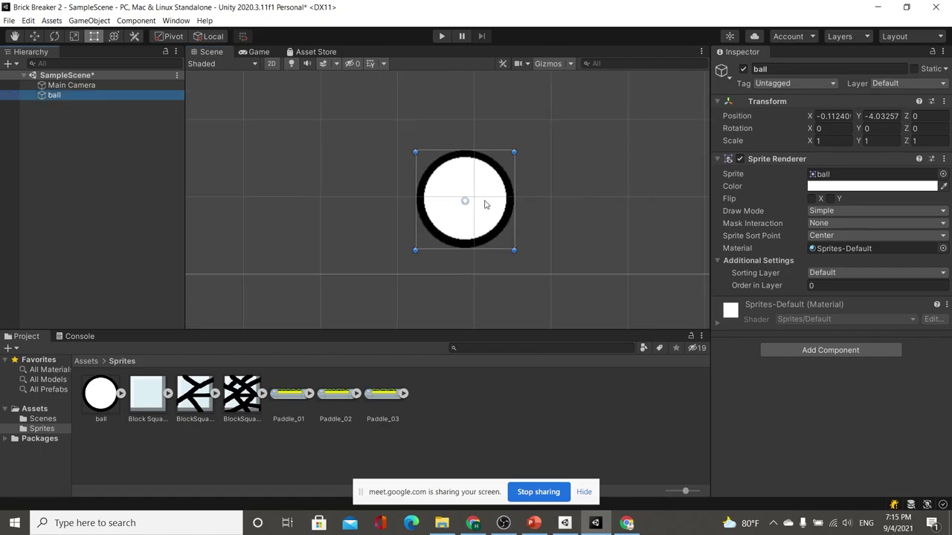
mouse_move(484, 202)
middle_down()
mouse_move(505, 192)
mouse_move(518, 168)
mouse_move(503, 202)
middle_up()
scroll(518, 168, down, 2)
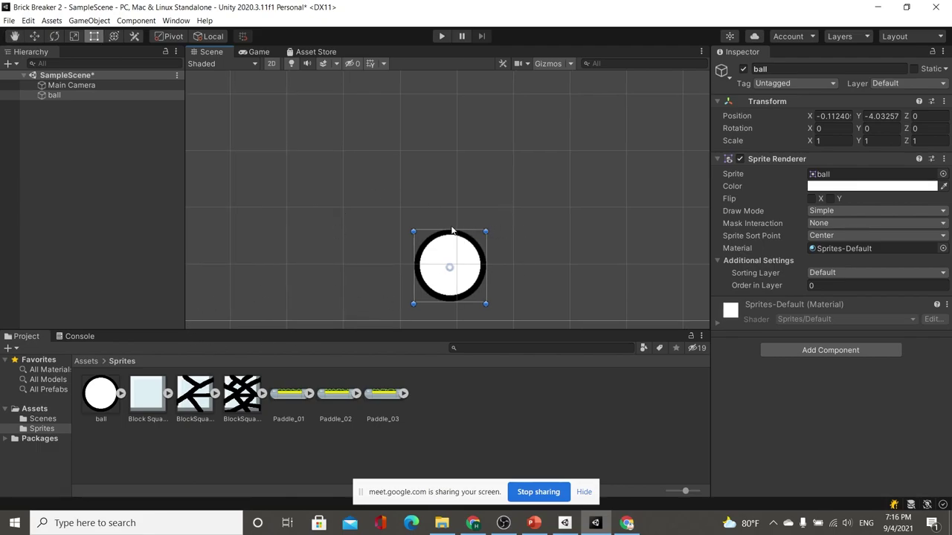
scroll(520, 238, down, 1)
scroll(528, 232, down, 1)
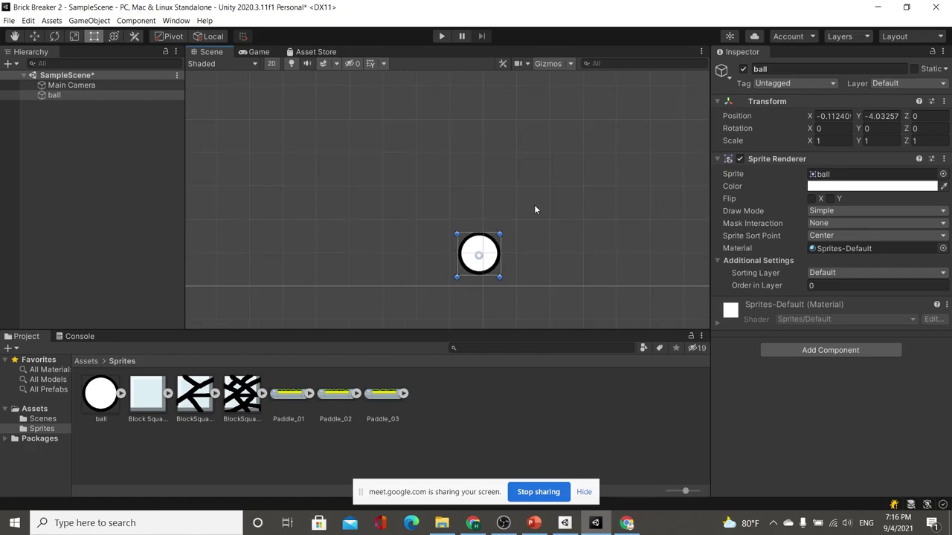
scroll(513, 227, down, 2)
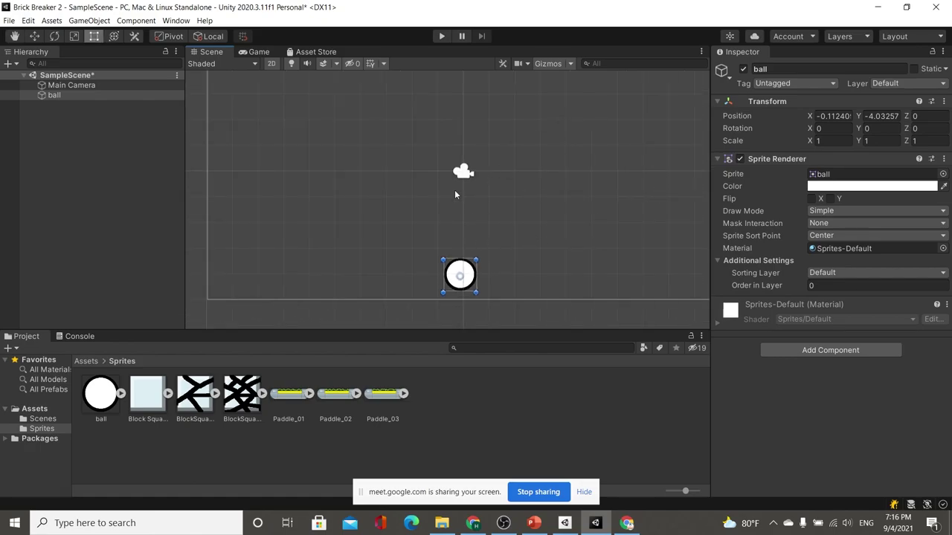
scroll(485, 276, up, 1)
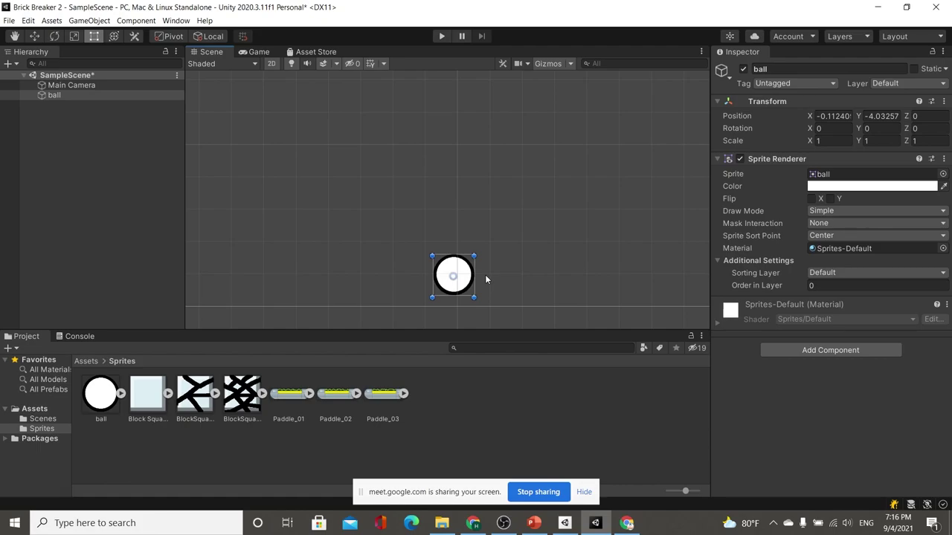
click(717, 101)
click(717, 115)
click(716, 116)
- Expand the ball's Transform, recentre the Scene view on it and select the Move tool
click(718, 102)
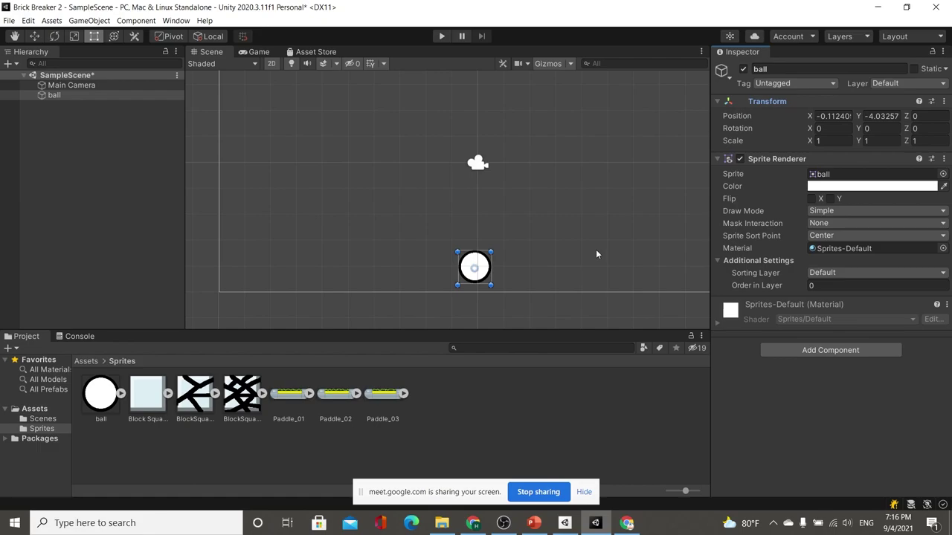
middle_drag(595, 249, 551, 260)
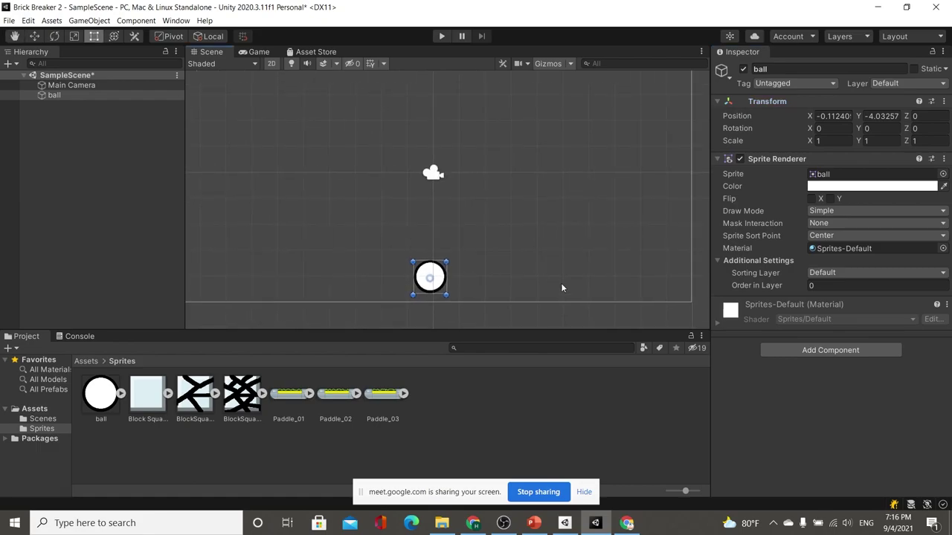
click(35, 36)
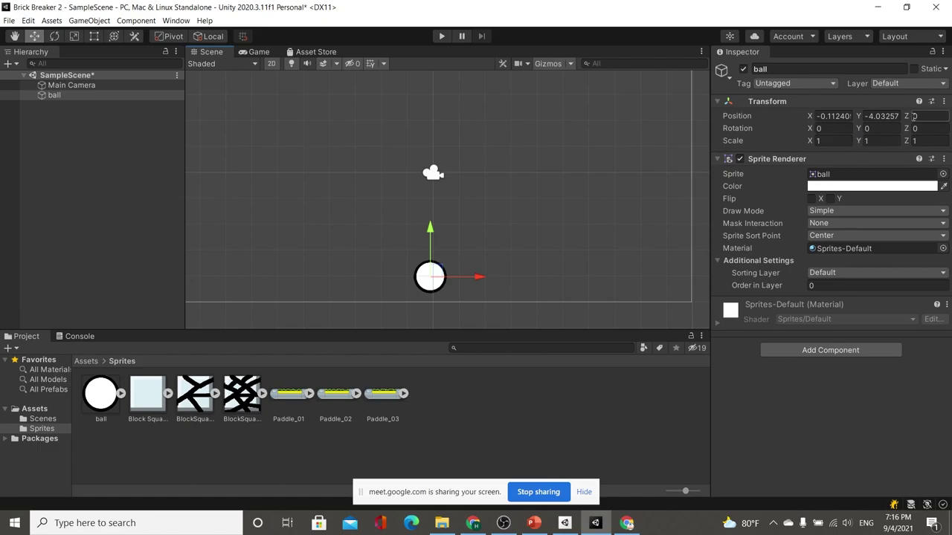
- Show PowerPoint's slide 5, 'Bọc level': wrap the level with 4 colliders
click(617, 517)
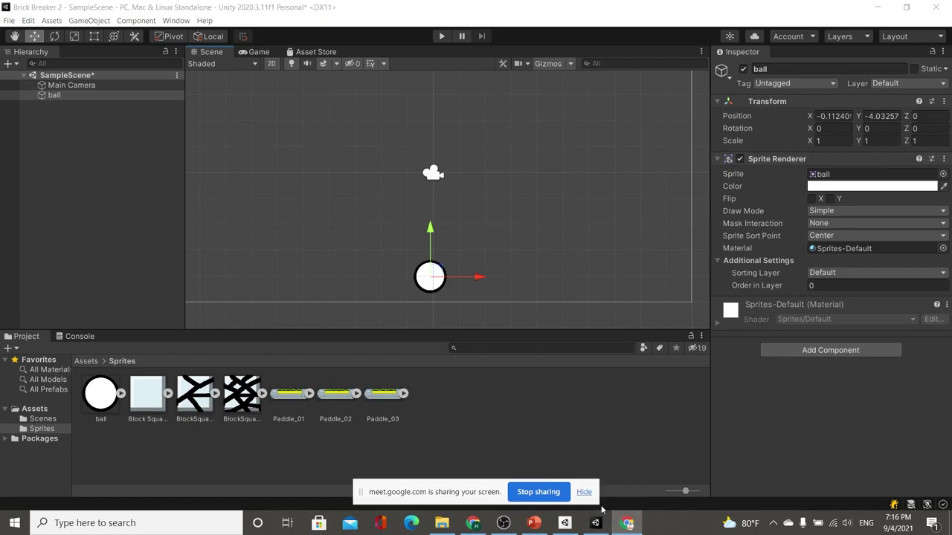
click(534, 522)
click(85, 426)
- Move the PowerPoint deck to the Ball slide (slide 7), then bring Unity back to the front
key(Down)
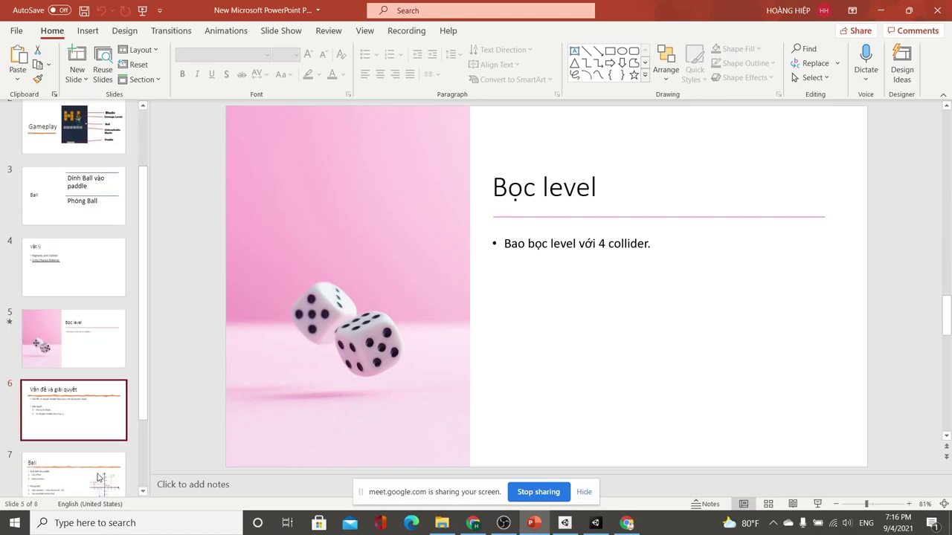
click(90, 408)
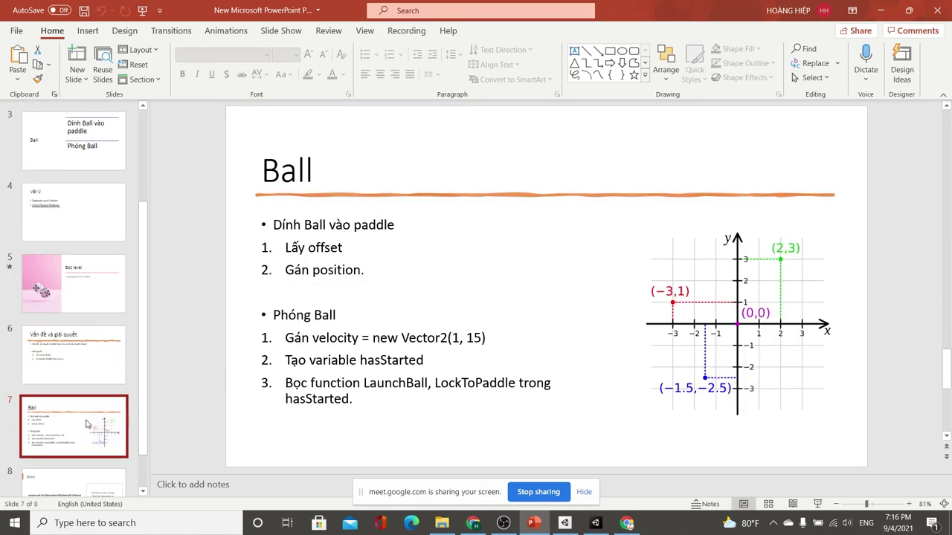
click(595, 522)
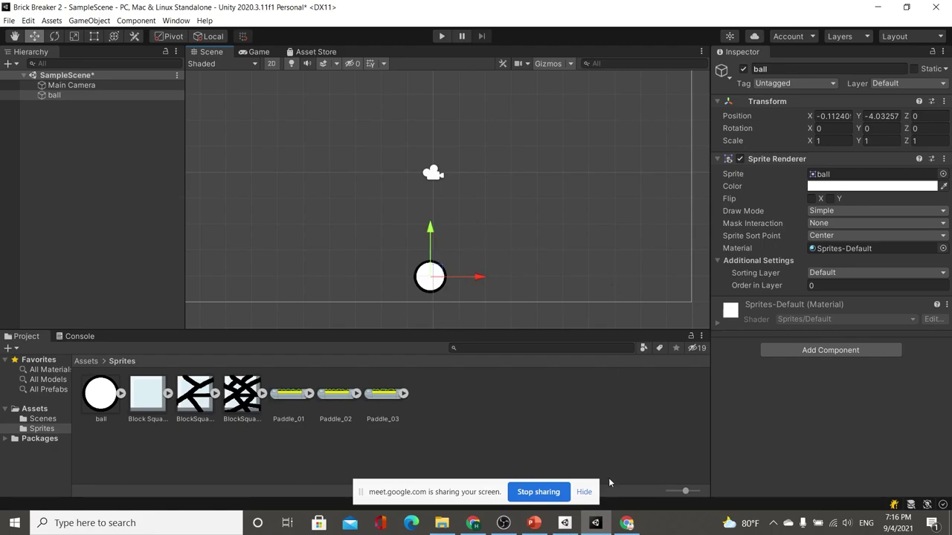
mouse_move(534, 524)
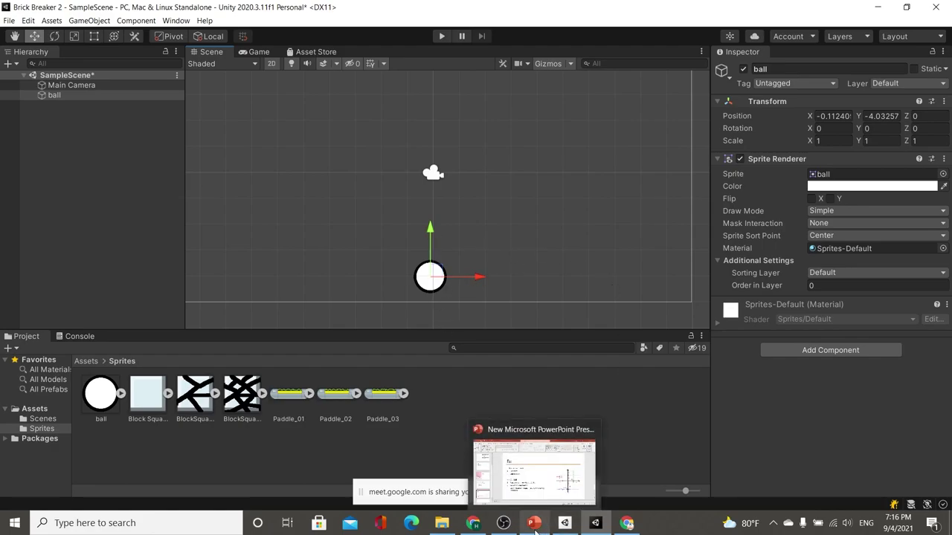
click(534, 472)
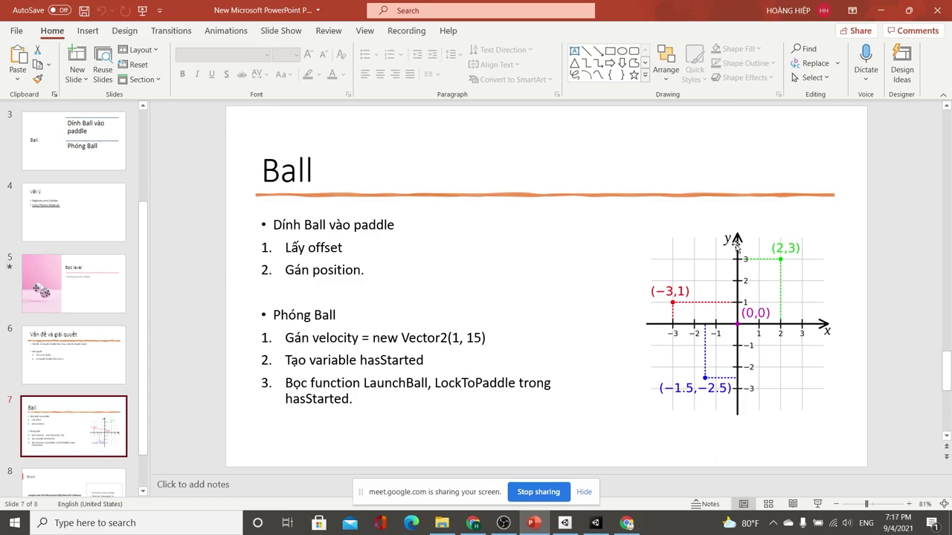
click(595, 522)
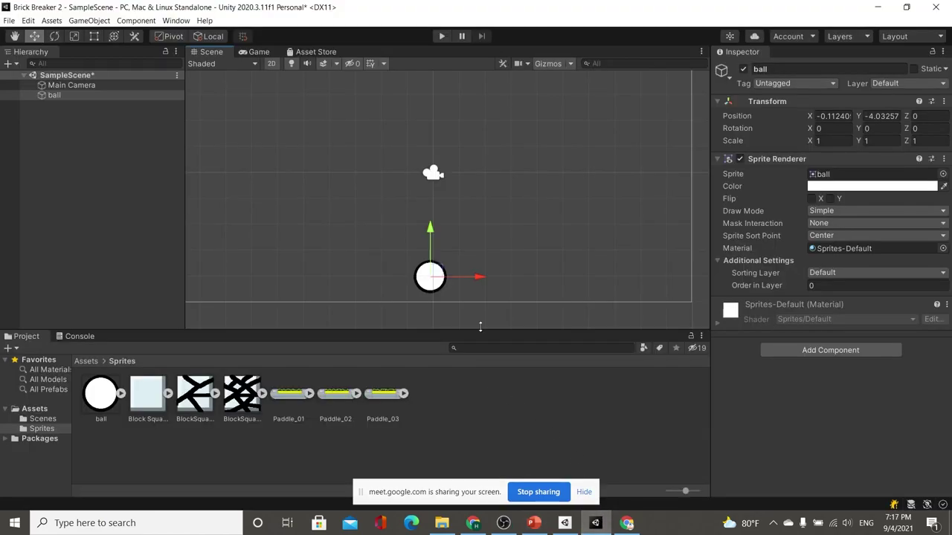
- Settle the ball near the bottom centre at Y −4.17 and drop a Block Square above-right of it
mouse_move(446, 275)
mouse_down()
mouse_move(405, 271)
mouse_move(443, 274)
mouse_up()
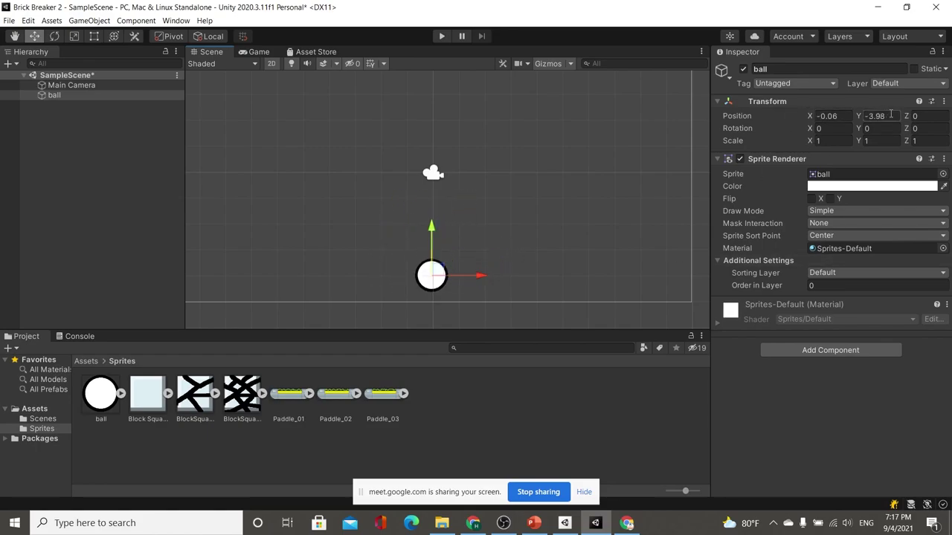
scroll(532, 219, down, 2)
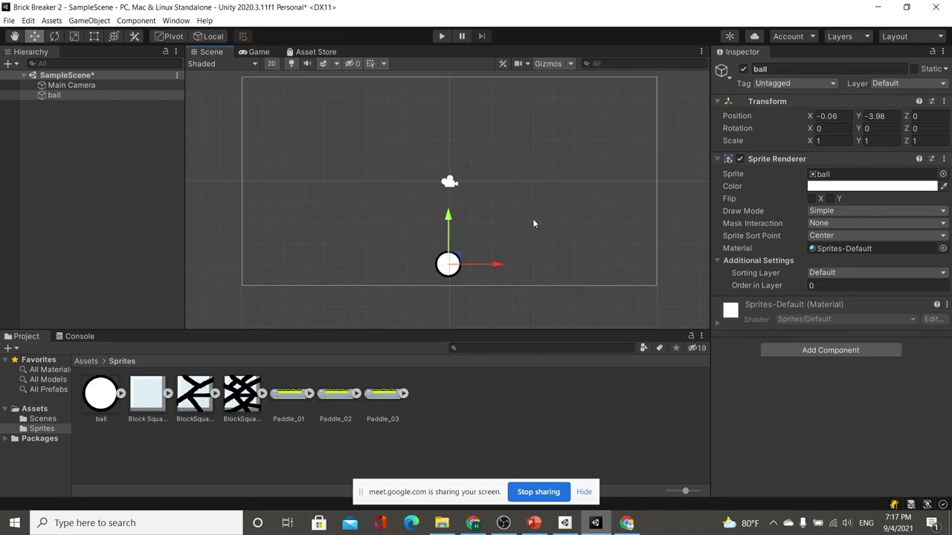
scroll(480, 272, up, 2)
mouse_move(432, 282)
mouse_down()
mouse_move(553, 208)
mouse_move(503, 247)
mouse_up()
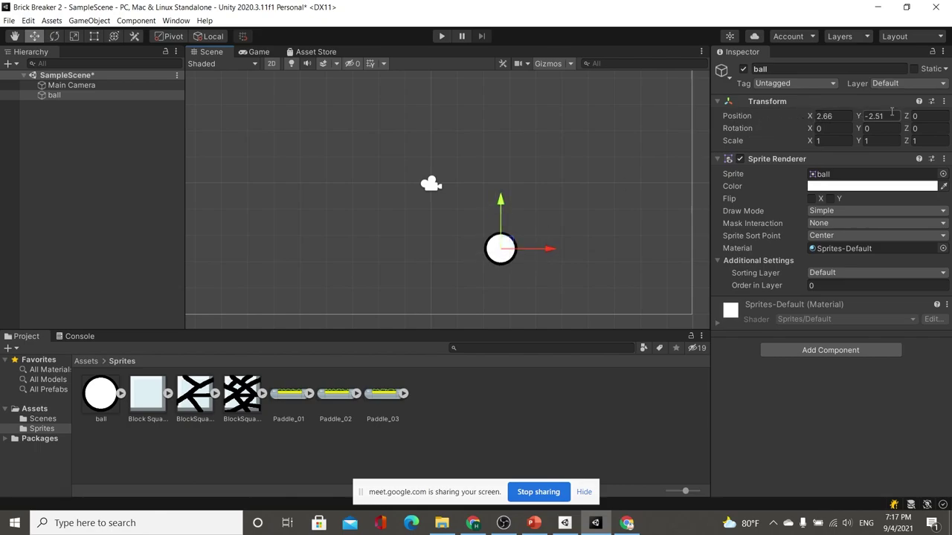
drag(493, 244, 423, 287)
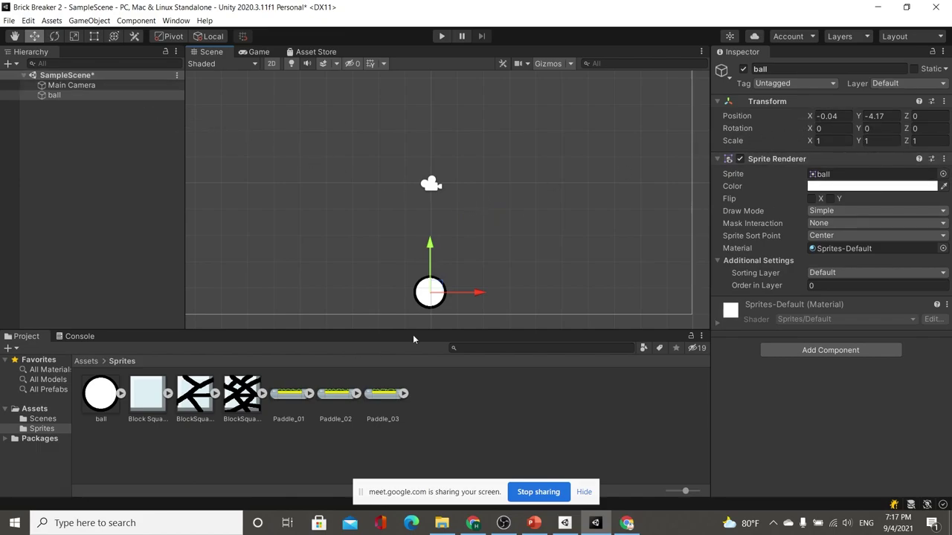
drag(146, 402, 534, 206)
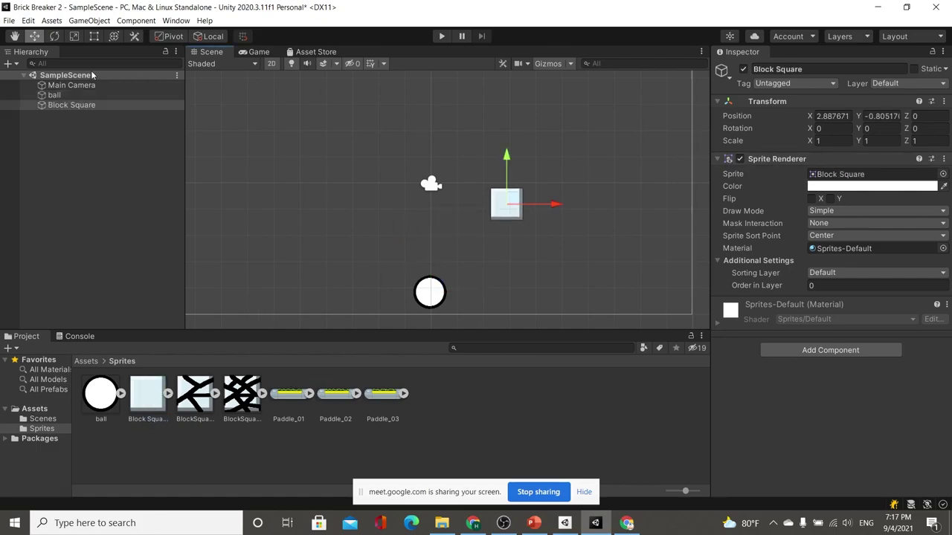
- Rotate the Block Square, undo the rotation, delete it, then select the ball's Scale X field
click(54, 36)
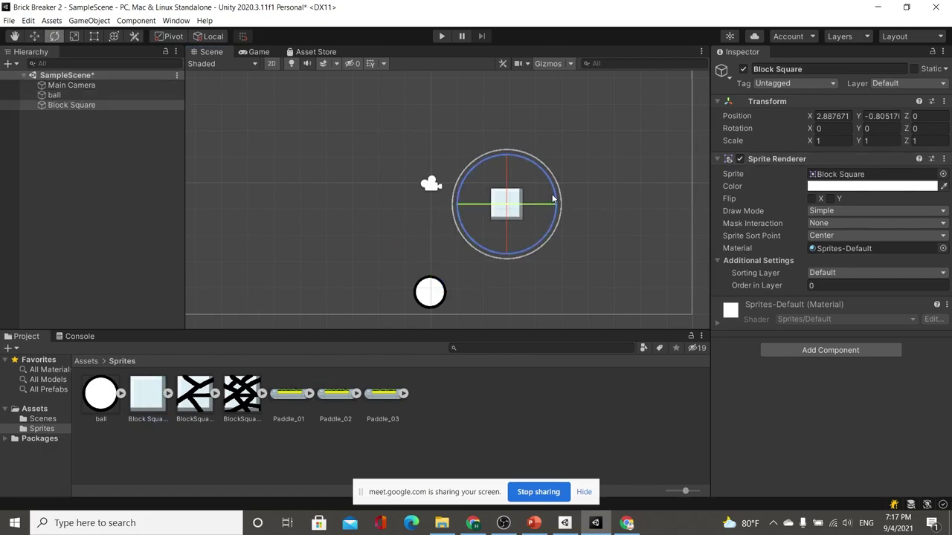
drag(557, 202, 489, 153)
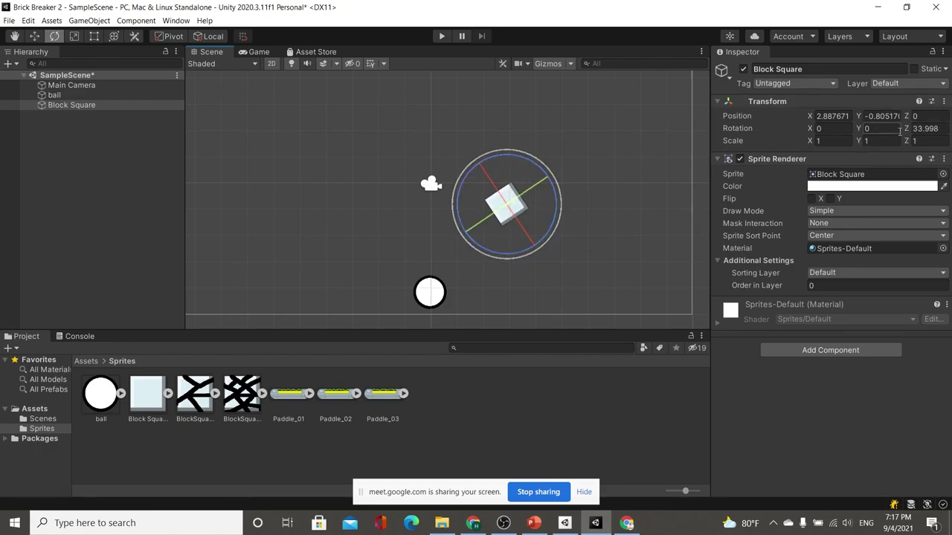
mouse_move(552, 182)
mouse_down()
mouse_move(559, 220)
mouse_move(513, 273)
mouse_up()
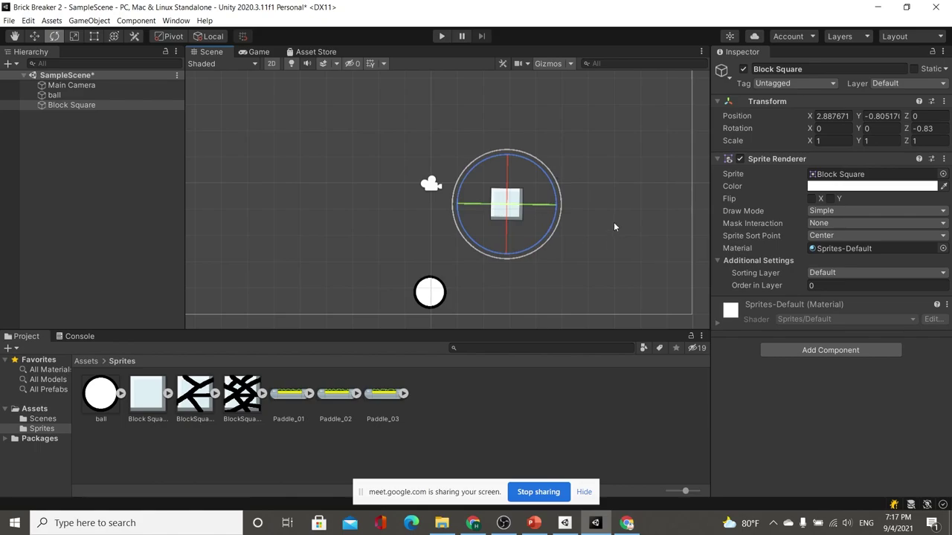
key(ctrl+z)
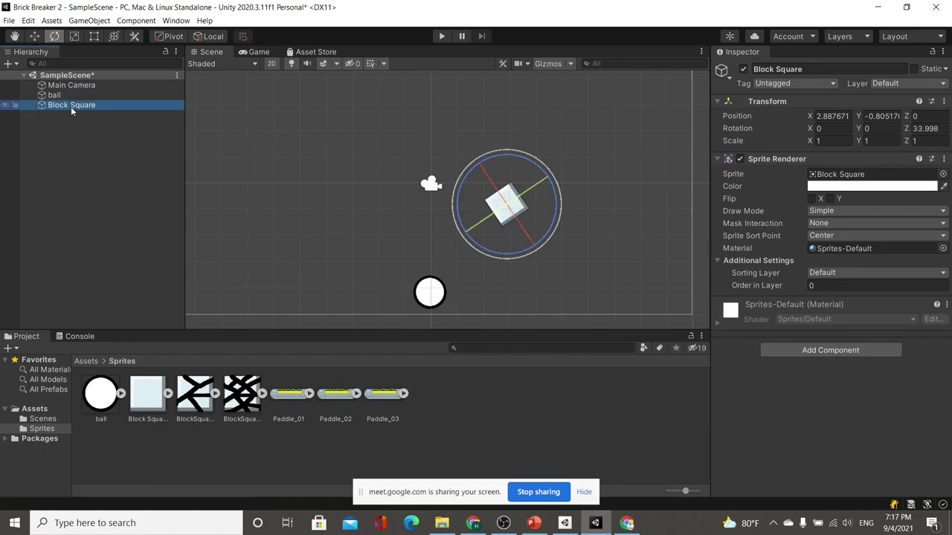
key(Delete)
click(55, 95)
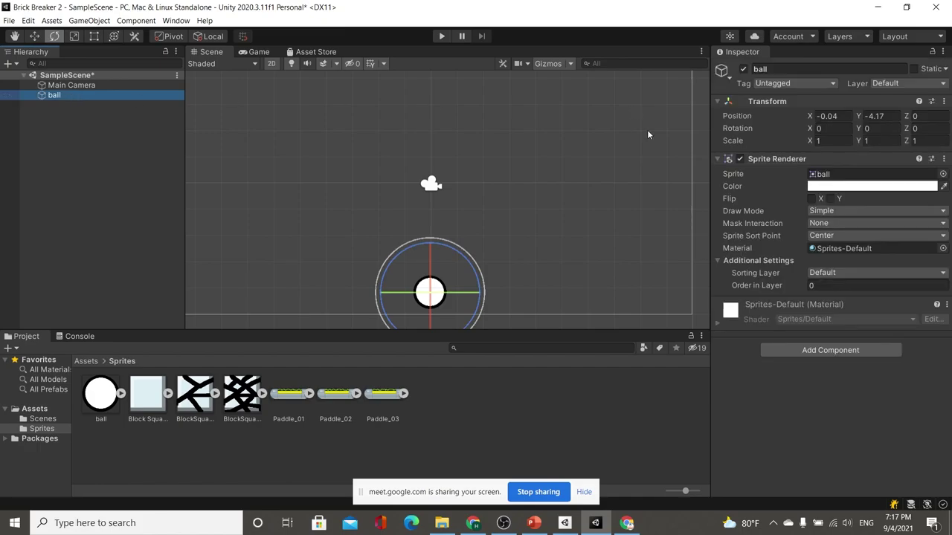
click(824, 142)
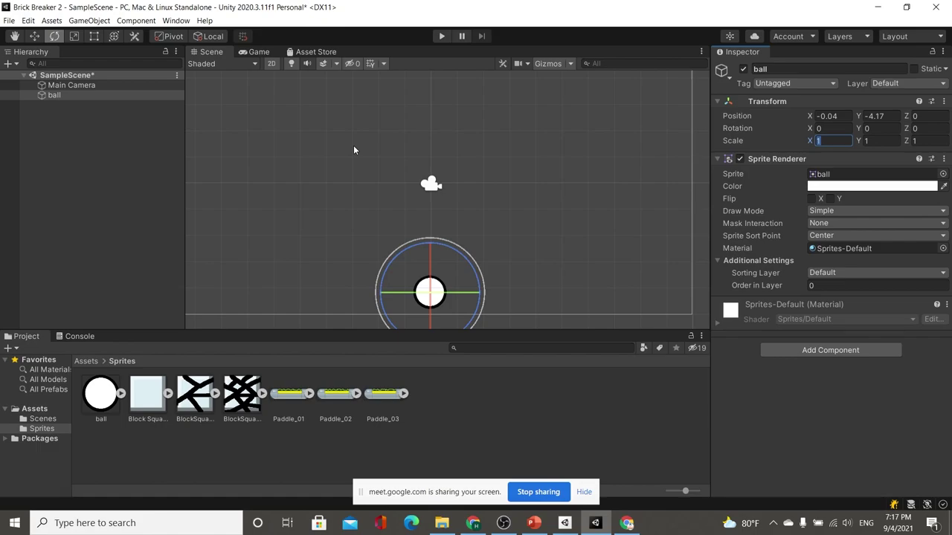
- Set the ball's Scale X and Y to 2 and pan to centre the enlarged ball
text(2)
key(Tab)
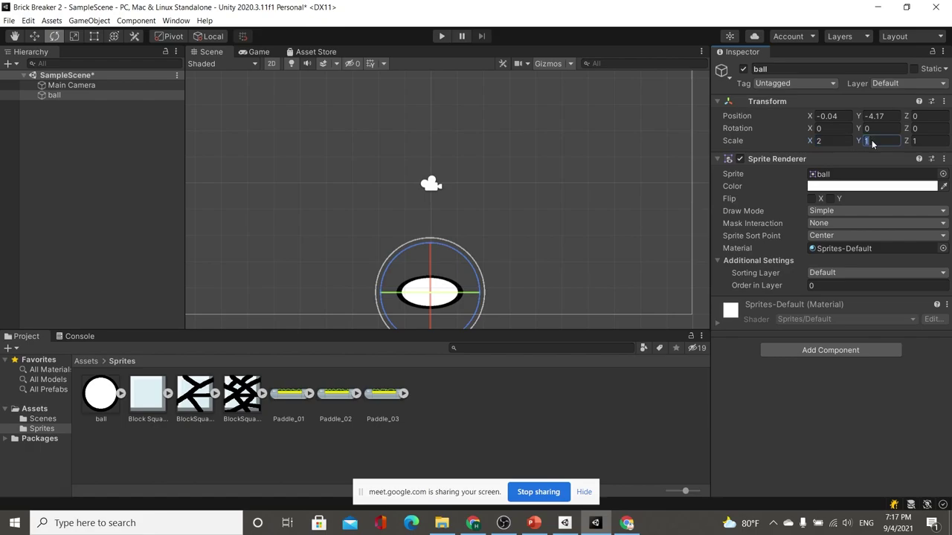
text(2)
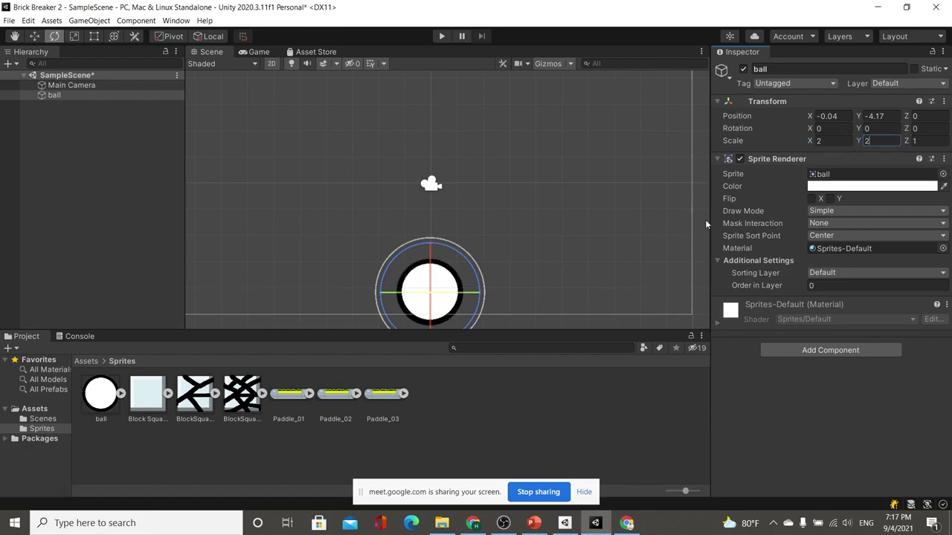
mouse_move(463, 276)
middle_down()
mouse_move(483, 214)
mouse_move(488, 240)
middle_up()
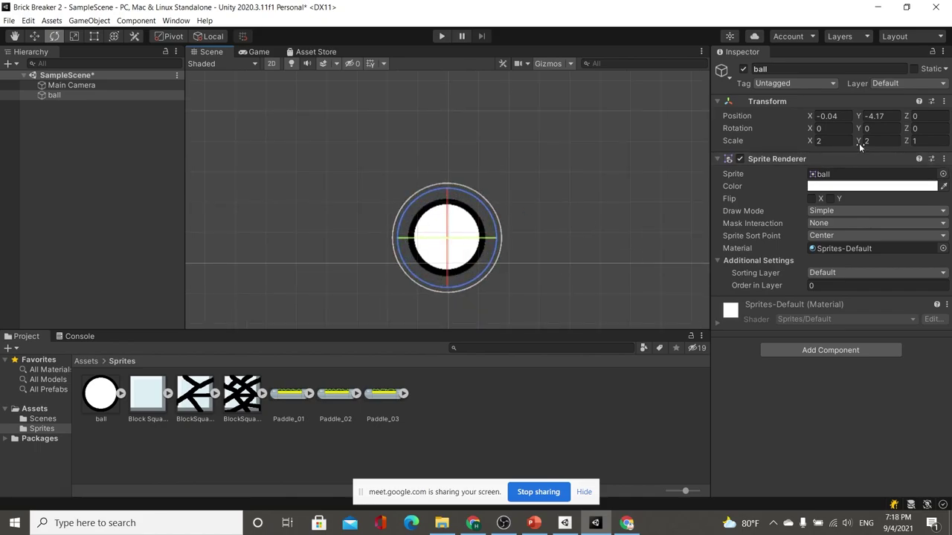
- Reset the ball's Scale X and Y back to 1
click(827, 140)
text(1)
click(875, 141)
text(1)
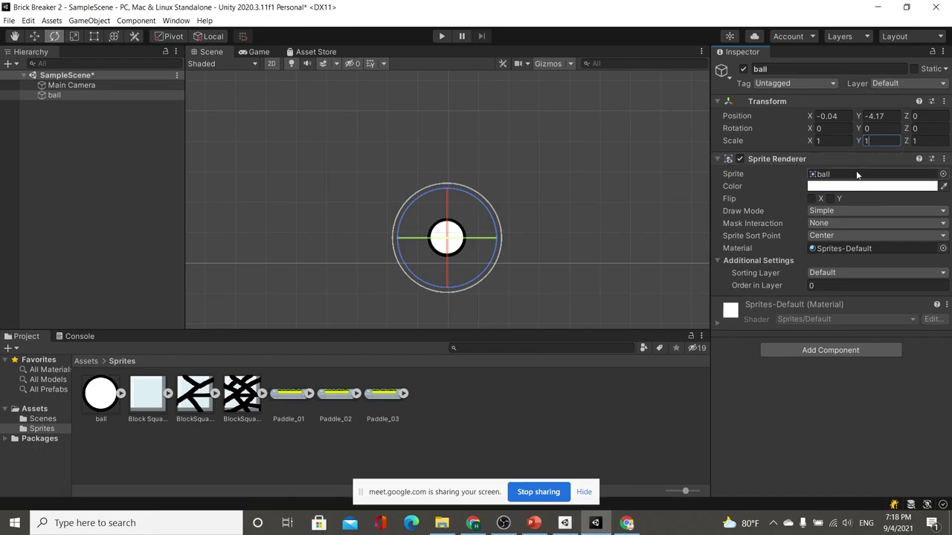
- Frame the whole camera view and drop a Block Square above the ball at about (0.41, 1.29)
click(397, 304)
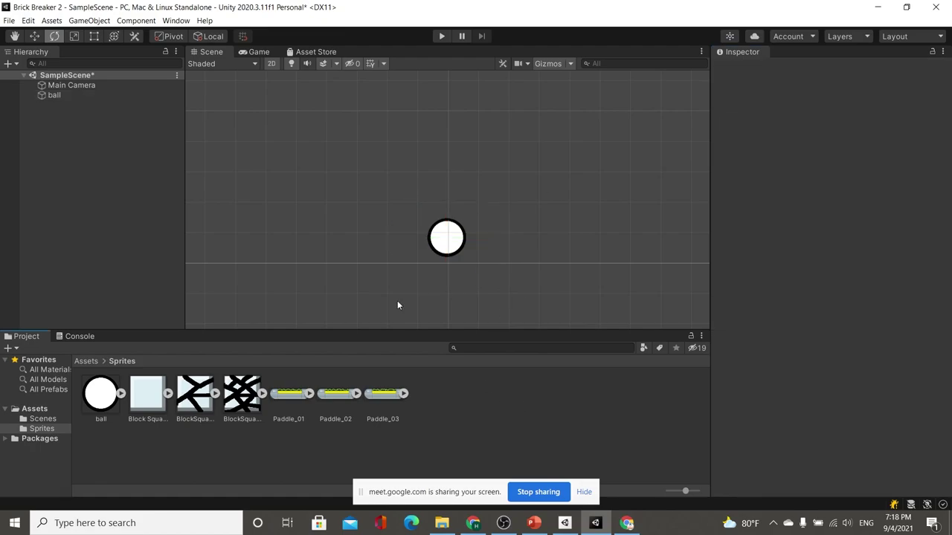
double_click(69, 96)
scroll(464, 218, down, 2)
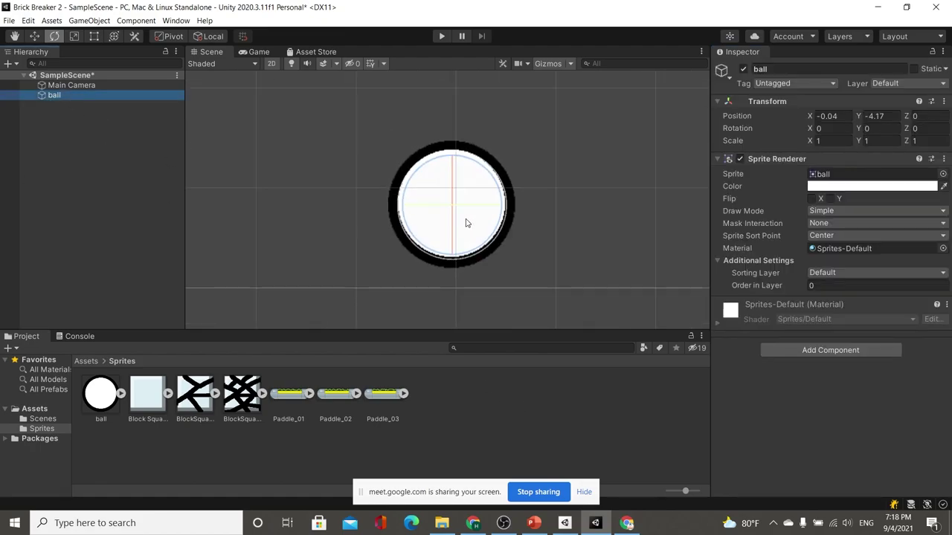
scroll(486, 214, down, 3)
scroll(487, 214, down, 2)
scroll(539, 185, down, 2)
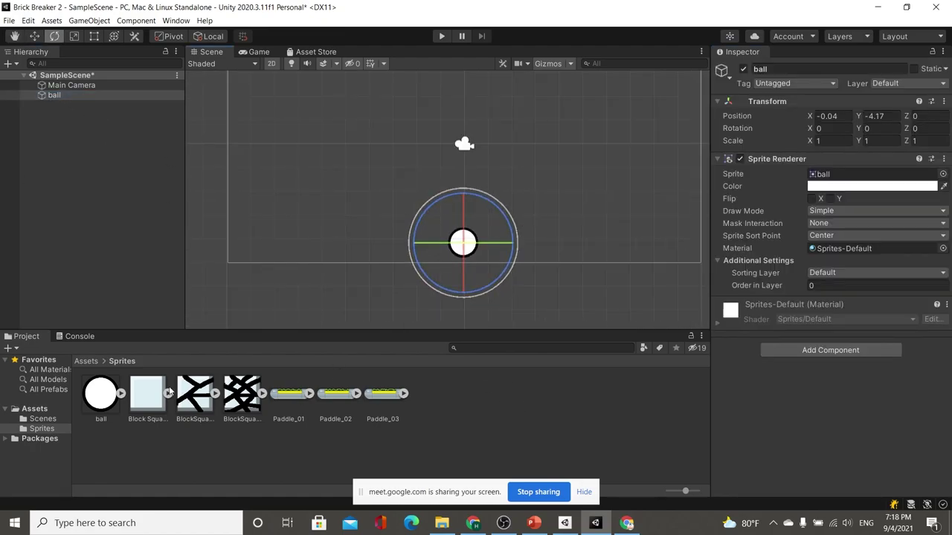
middle_drag(554, 209, 510, 251)
scroll(510, 250, down, 2)
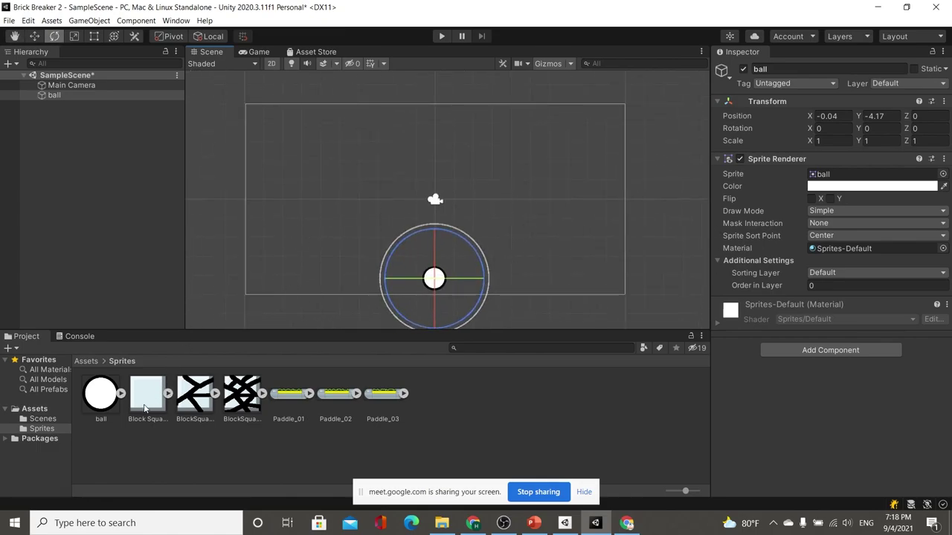
mouse_move(145, 407)
mouse_down()
mouse_move(448, 183)
mouse_move(443, 177)
mouse_up()
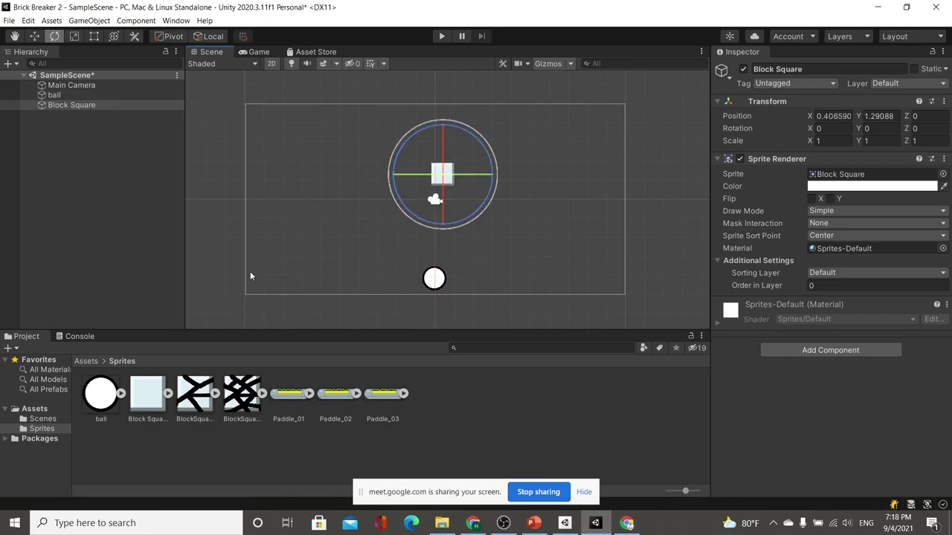
click(59, 95)
- Click back and forth between Paddle_01, Paddle_02 and Paddle_03 to compare their sprite previews
click(296, 409)
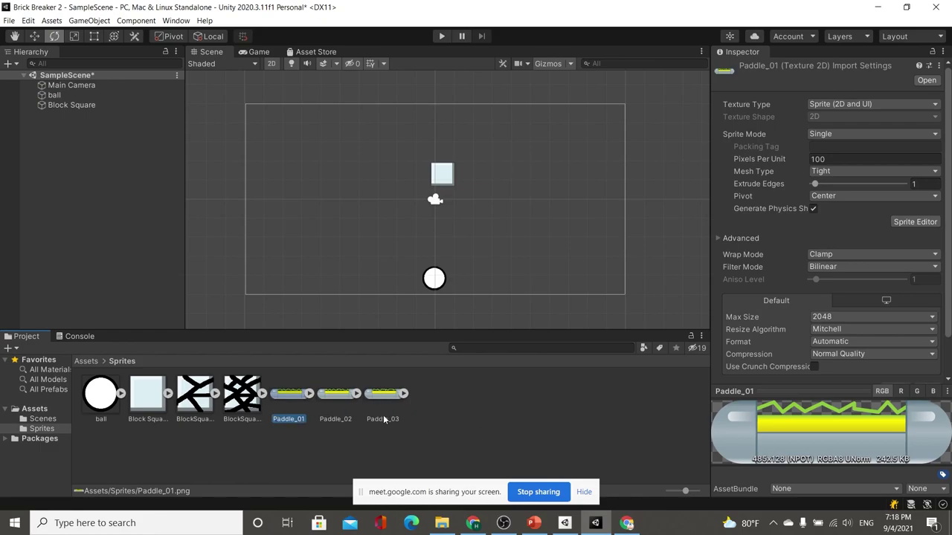
click(384, 419)
click(301, 418)
click(382, 418)
click(291, 417)
click(335, 416)
click(382, 416)
click(291, 416)
click(335, 417)
click(382, 416)
click(309, 418)
click(291, 416)
click(335, 416)
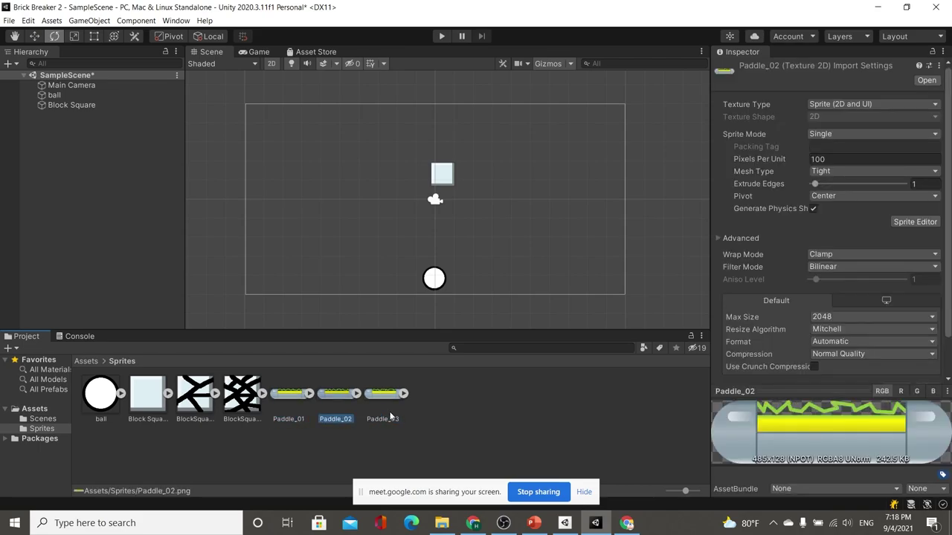
click(382, 416)
click(292, 416)
click(335, 416)
click(382, 416)
click(292, 416)
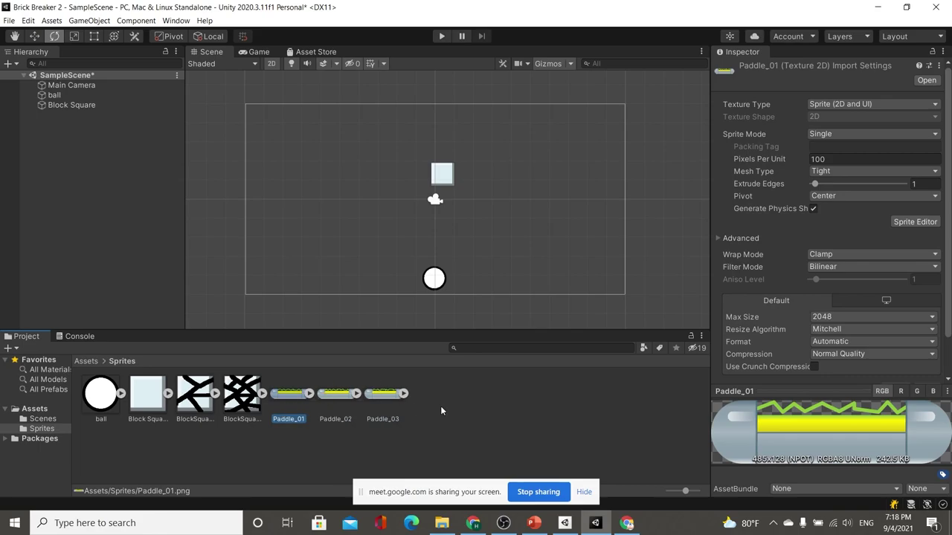
- Review each paddle sprite's import settings, then select Paddle_01 through Paddle_03 together
click(334, 417)
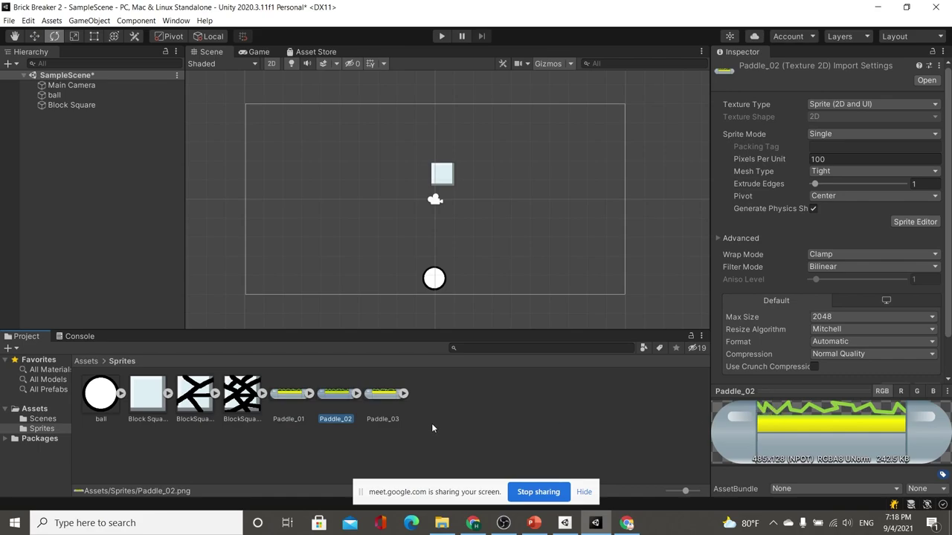
click(383, 405)
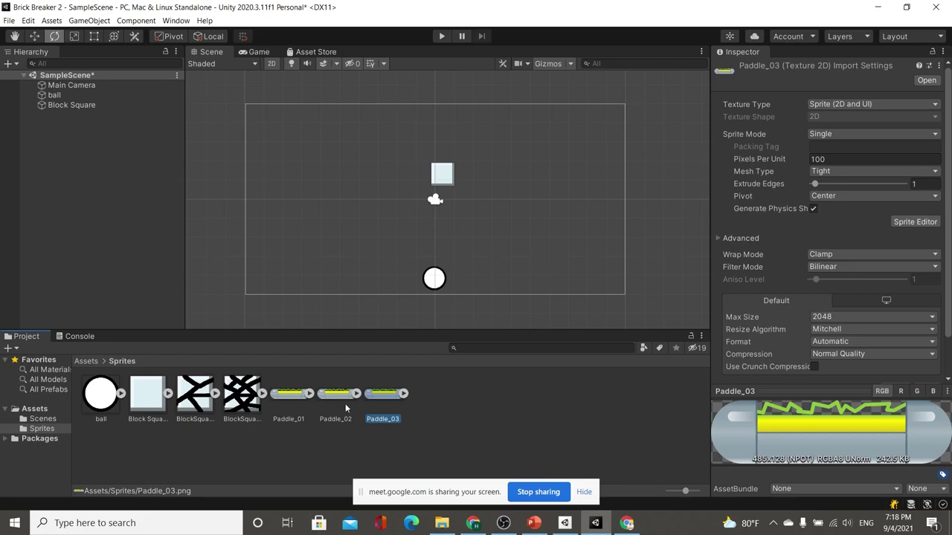
click(279, 414)
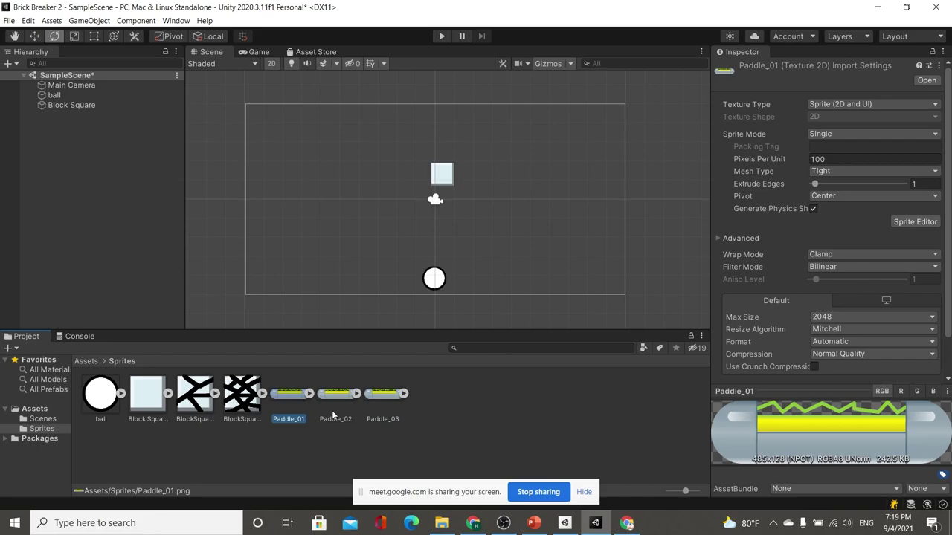
click(333, 417)
click(386, 417)
click(288, 405)
shift+click(389, 417)
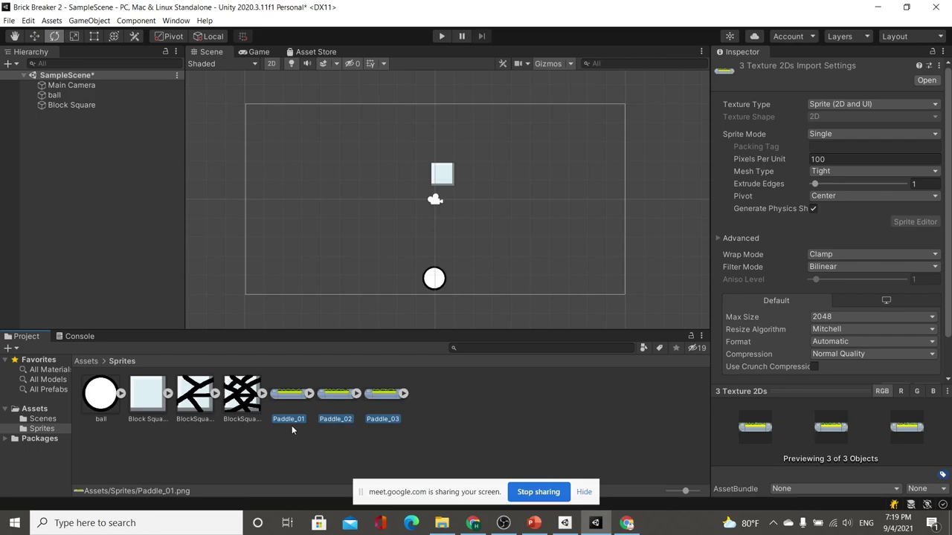
- Drop the three paddle sprites beside the ball, saving the animation as 'paddle'
drag(295, 414, 337, 289)
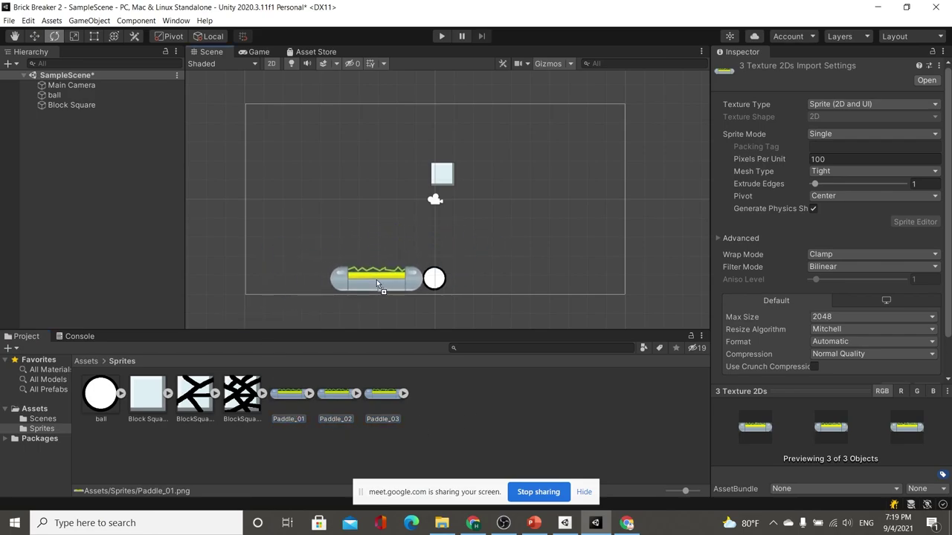
drag(336, 287, 372, 281)
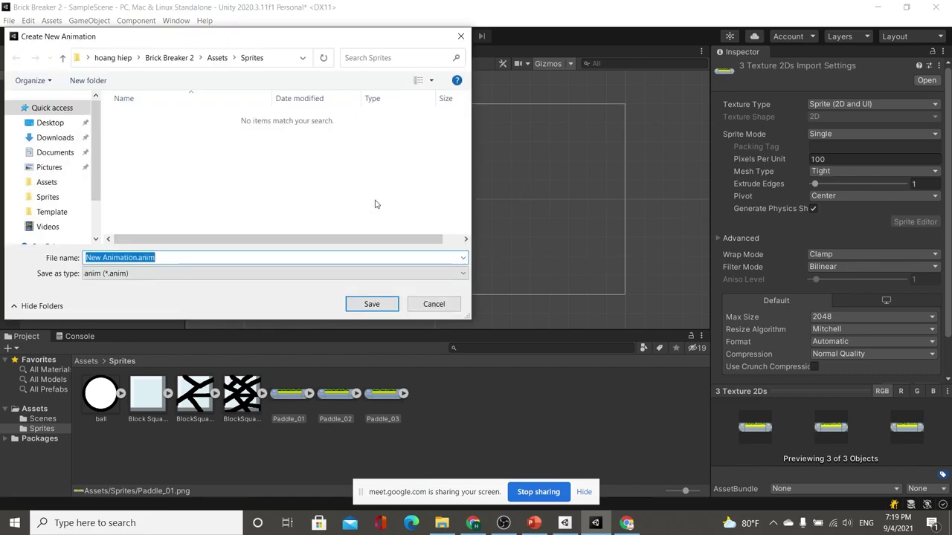
text(paddle)
key(Return)
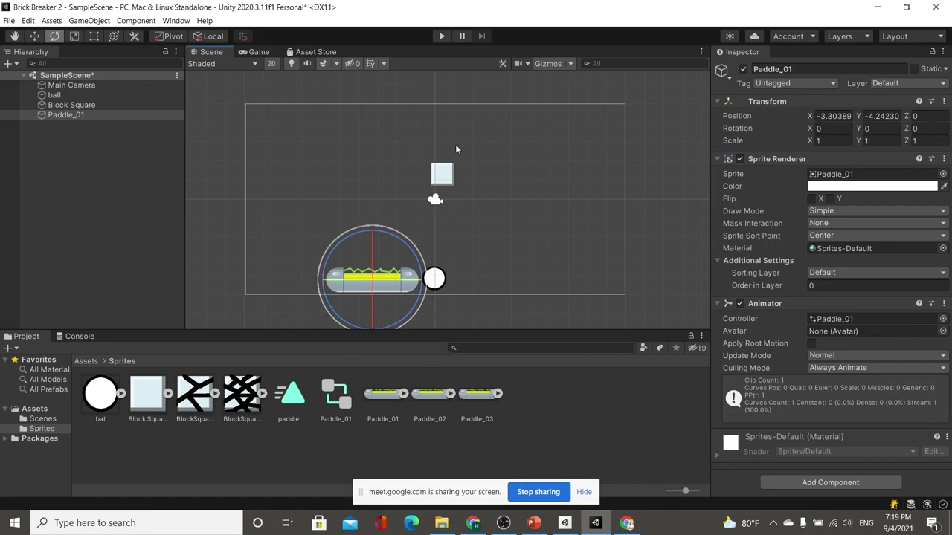
- Switch to the Game view and play the game to preview the animated paddle
click(316, 52)
click(260, 52)
click(220, 51)
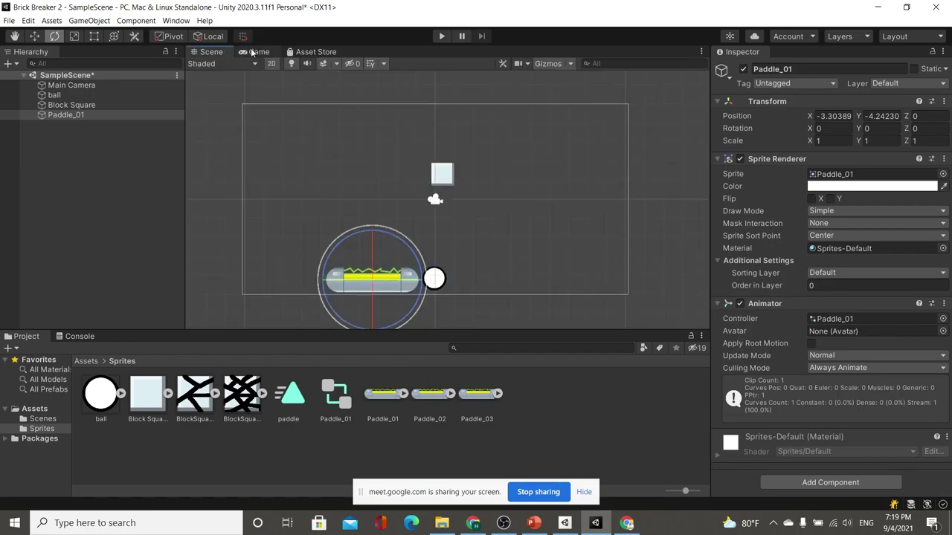
click(256, 53)
click(437, 38)
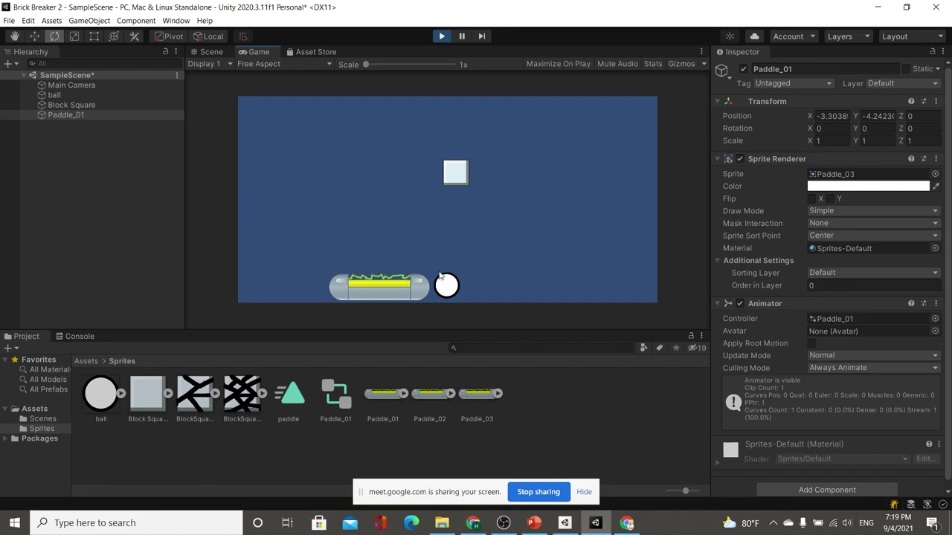
- Stop play mode and return to the Scene view
click(440, 37)
click(201, 64)
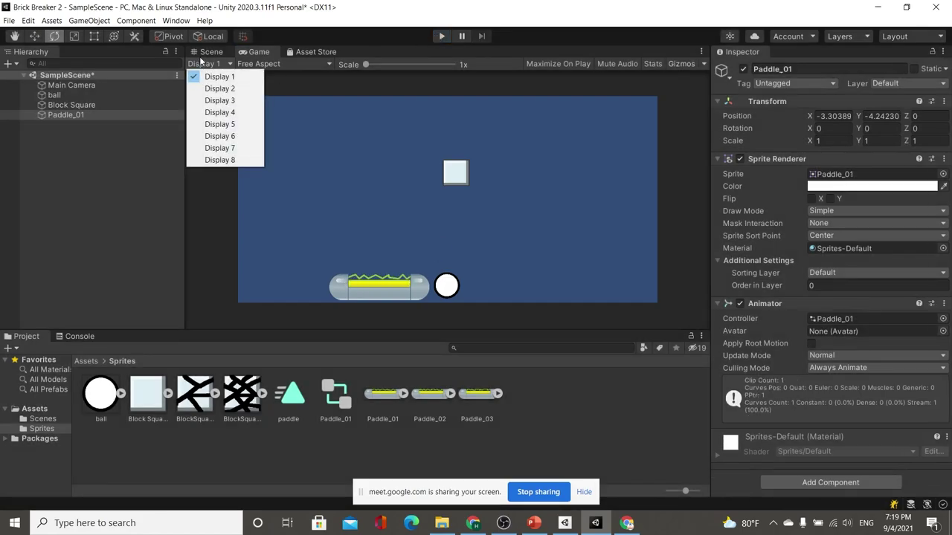
click(207, 52)
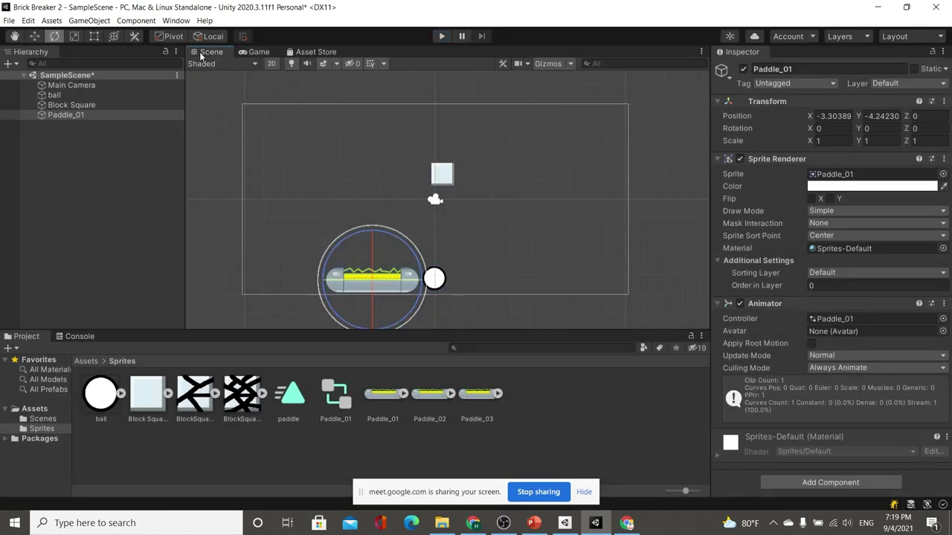
click(444, 422)
click(551, 402)
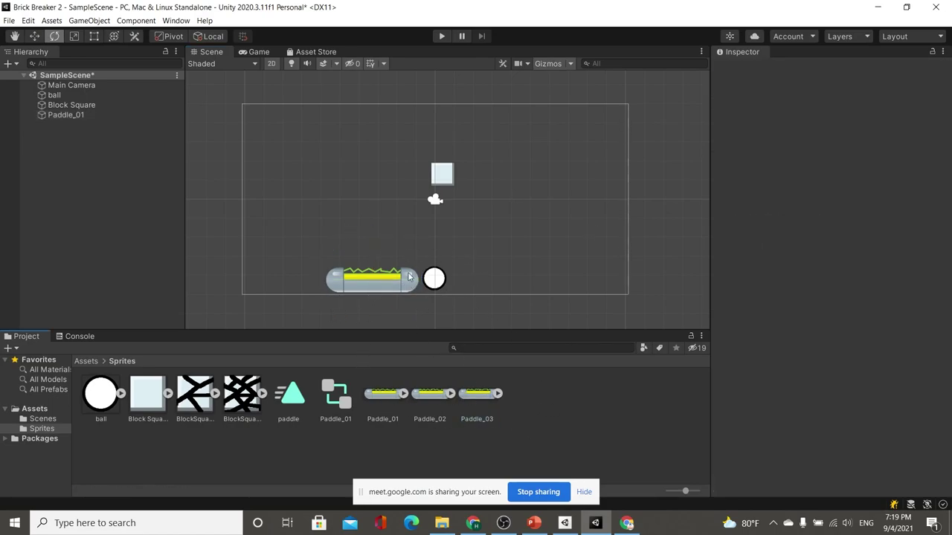
- Move the Block Square up near the frame's top to (-0.7, 3.54), then select Paddle_01
click(450, 174)
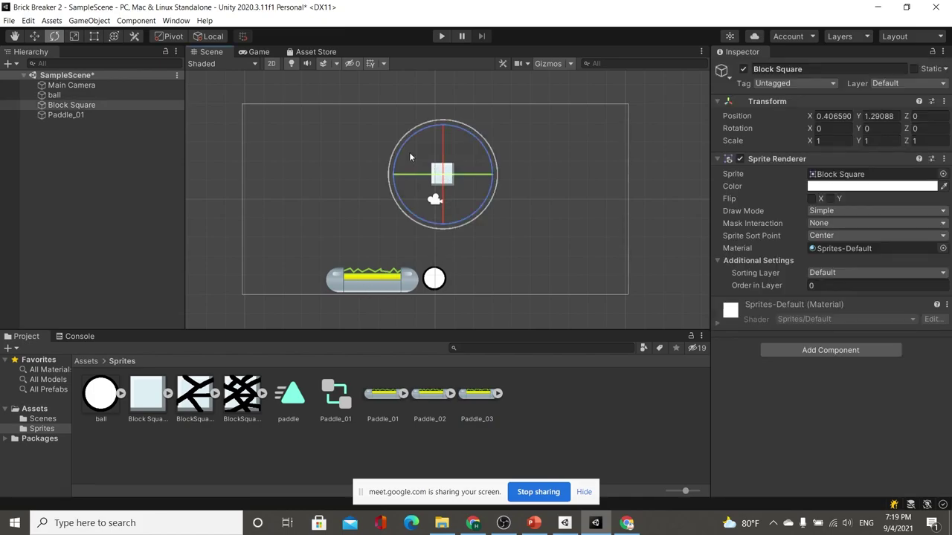
click(34, 36)
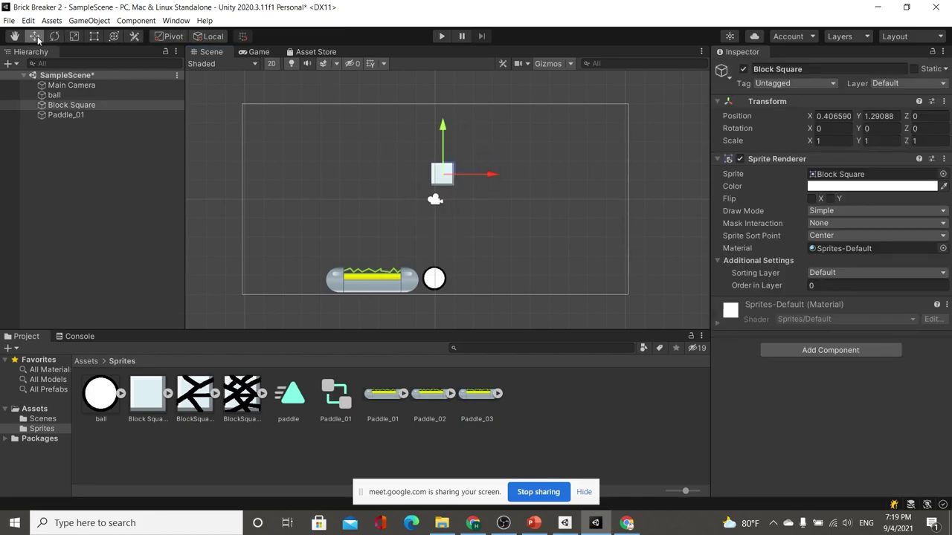
drag(467, 173, 446, 130)
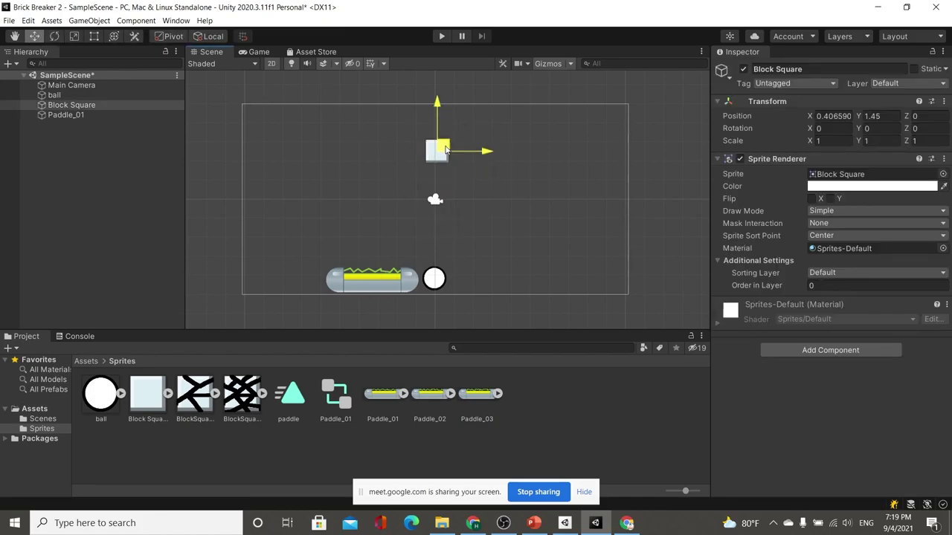
click(409, 283)
click(378, 413)
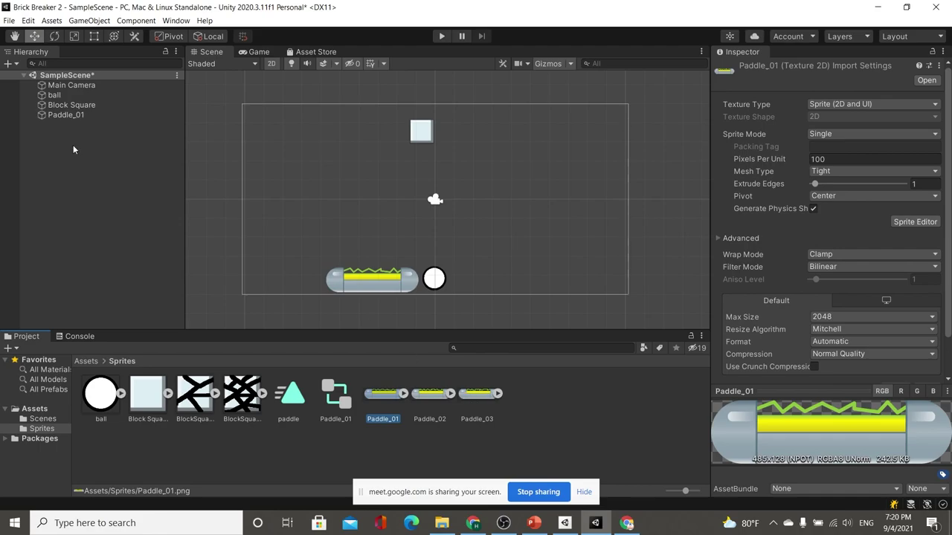
click(65, 114)
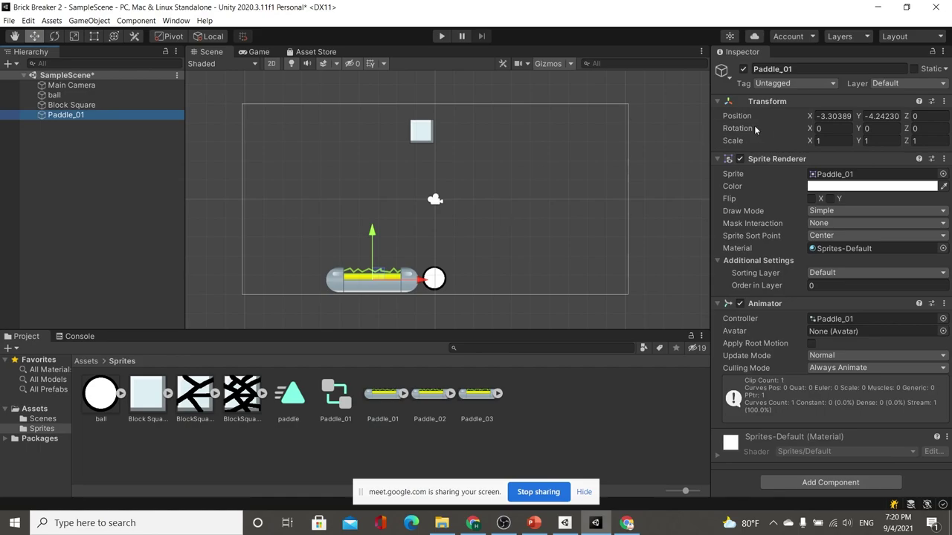
click(829, 141)
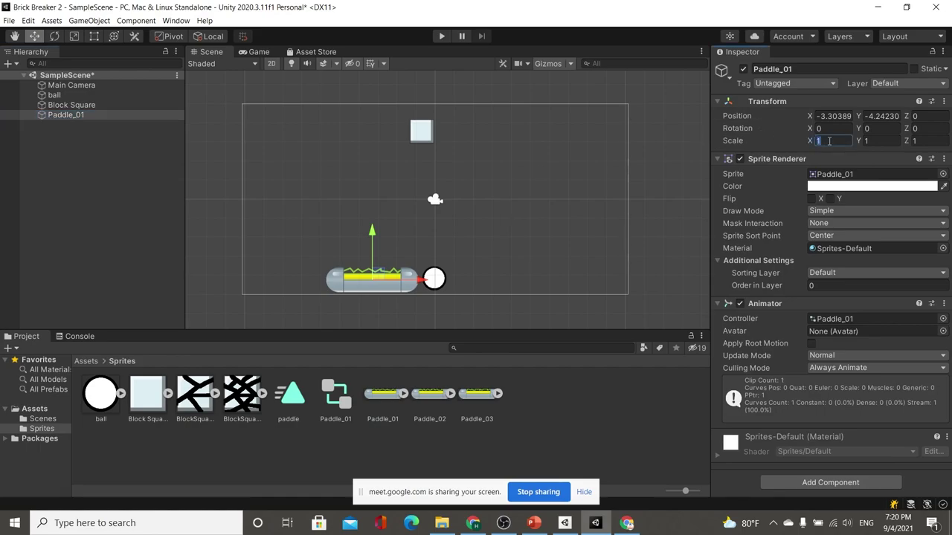
text(0.5)
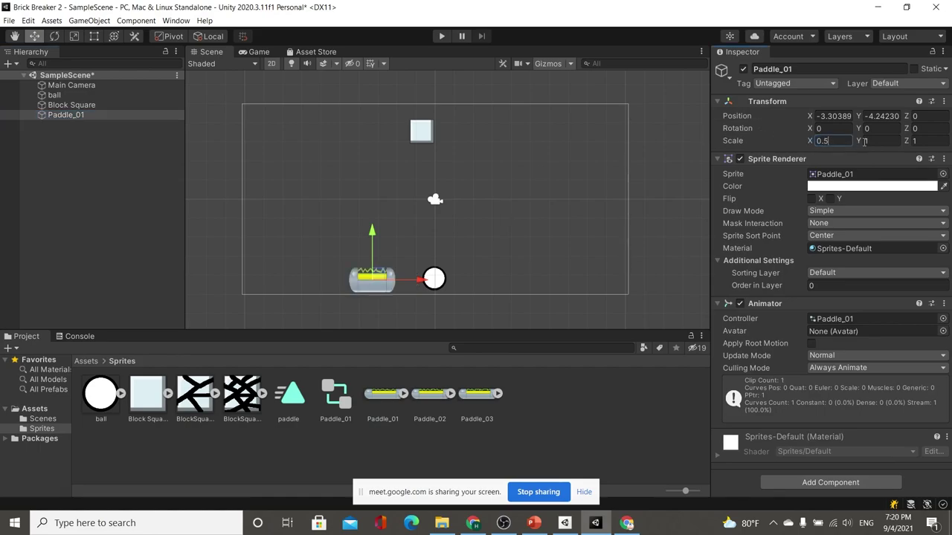
click(865, 141)
text(0.5)
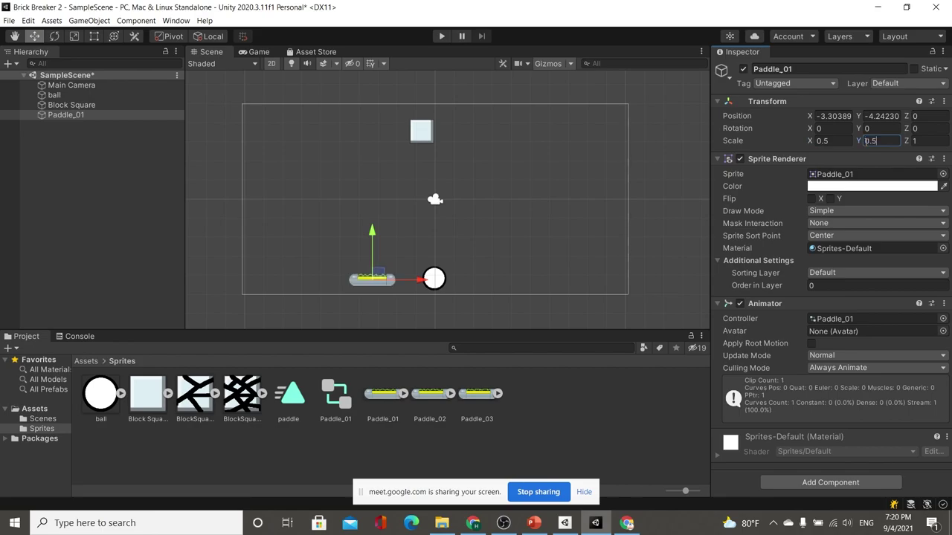
click(843, 141)
text(1)
key(Tab)
text(1)
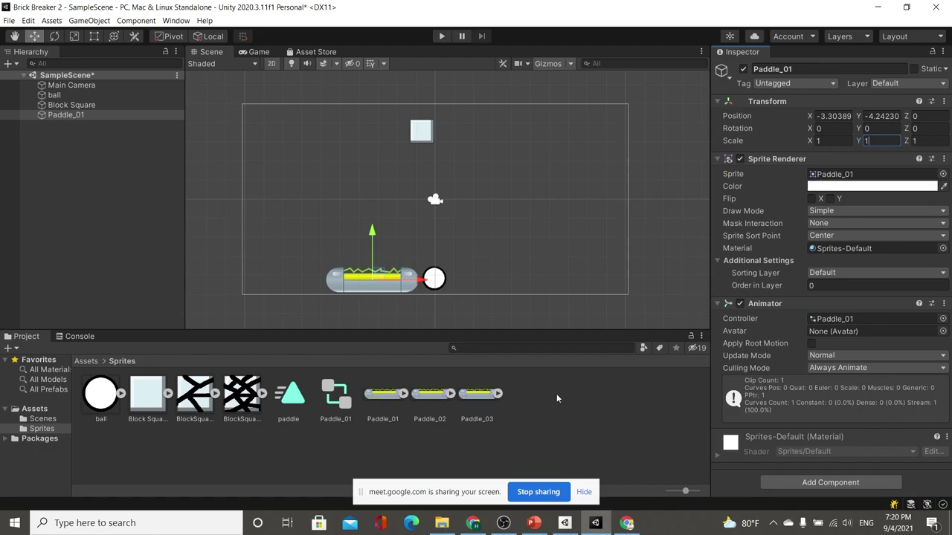
click(383, 405)
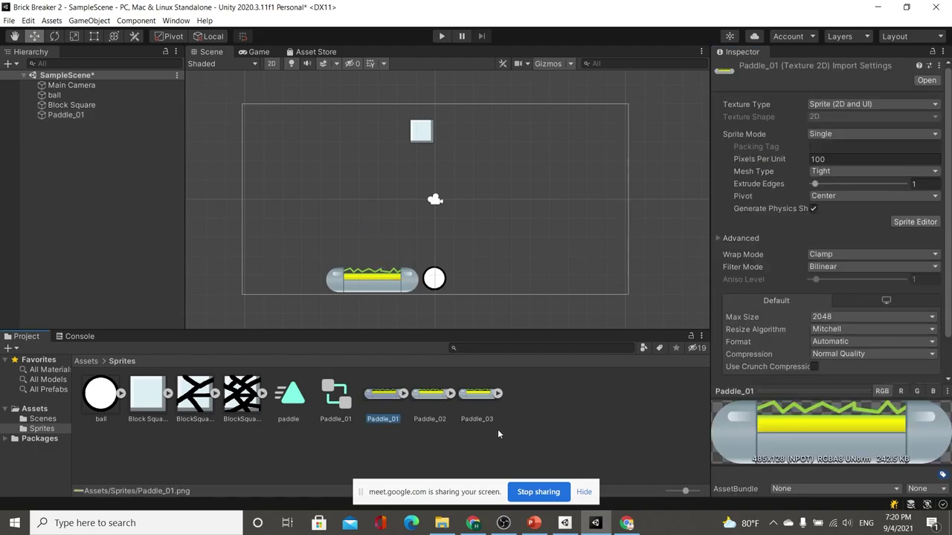
- Select Paddle_01–Paddle_03, set Pixels Per Unit to 160, and apply the import settings
click(435, 416)
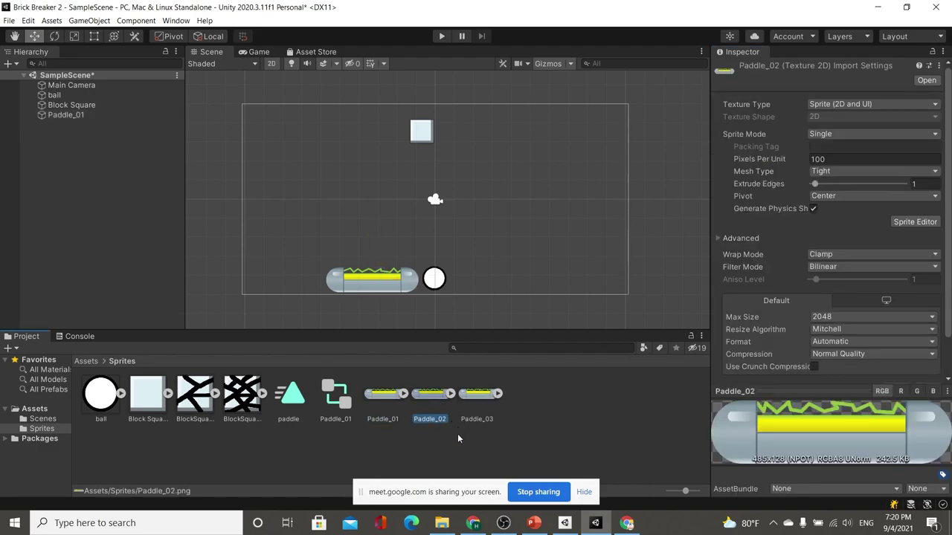
click(386, 416)
shift+click(480, 420)
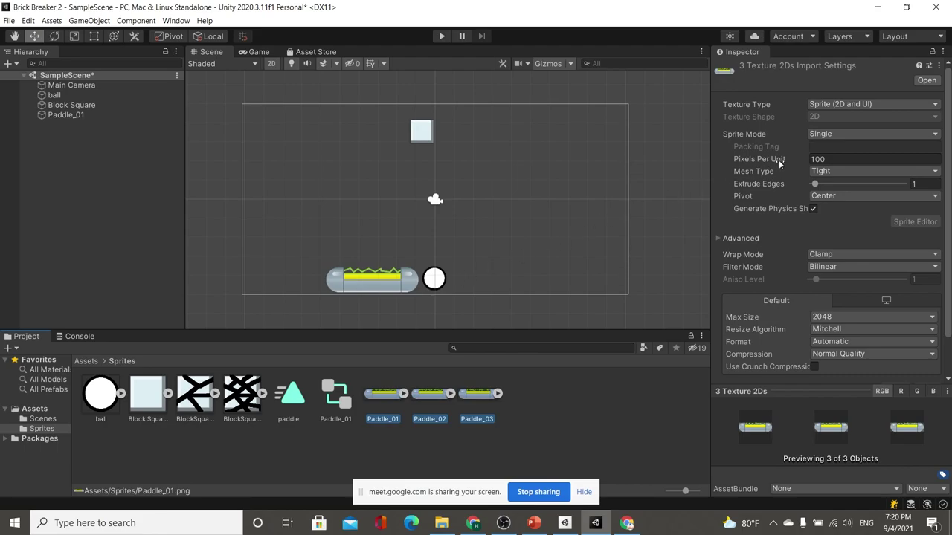
mouse_move(776, 159)
click(828, 159)
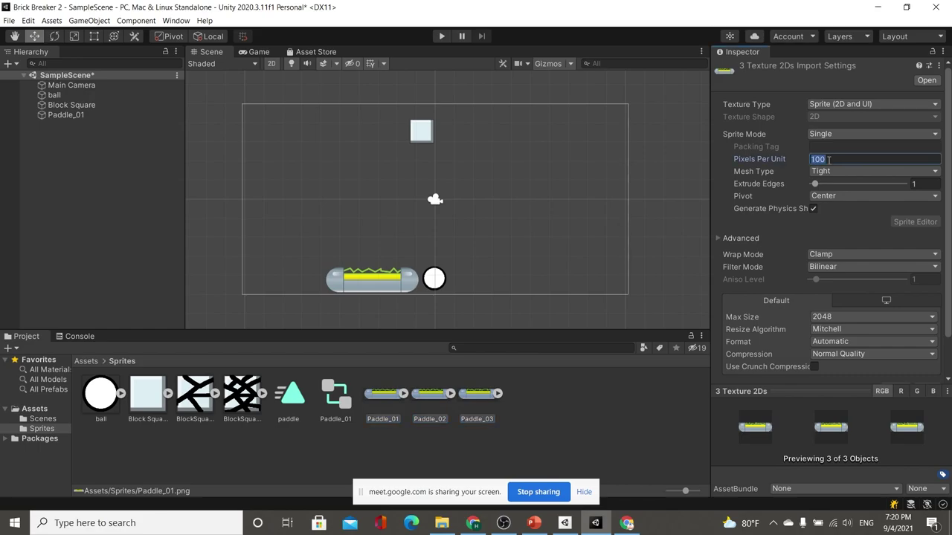
text(160)
click(584, 416)
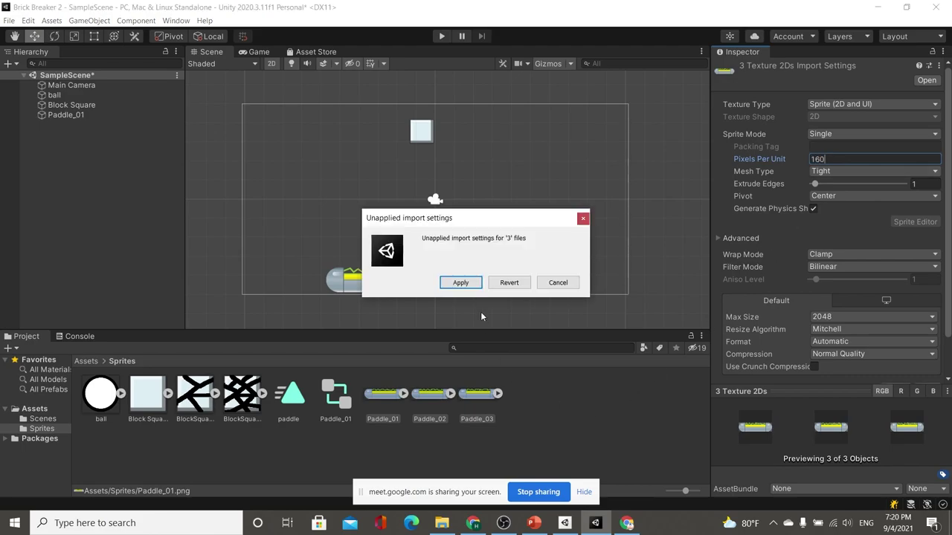
click(457, 281)
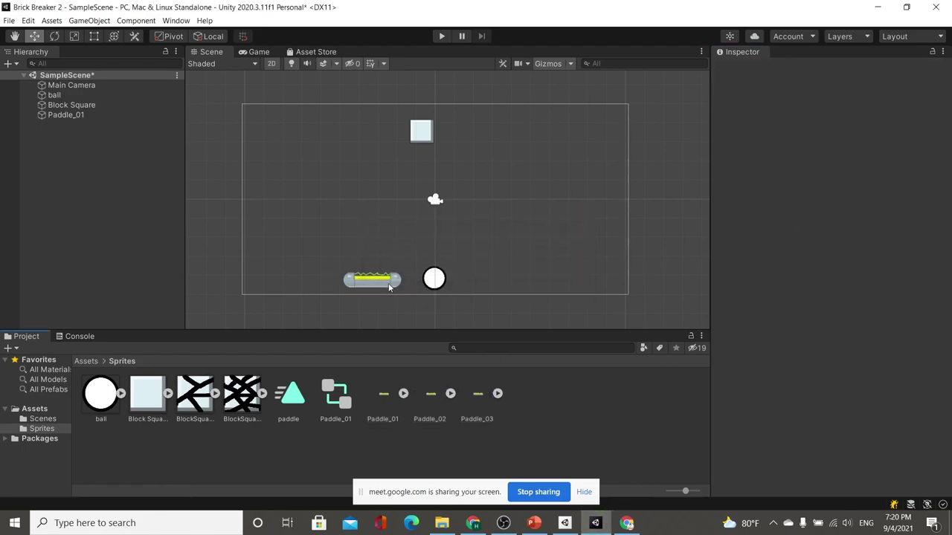
- Centre the paddle under the ball at Y −4.6 and apply 200 pixels per unit to the ball sprite
click(383, 285)
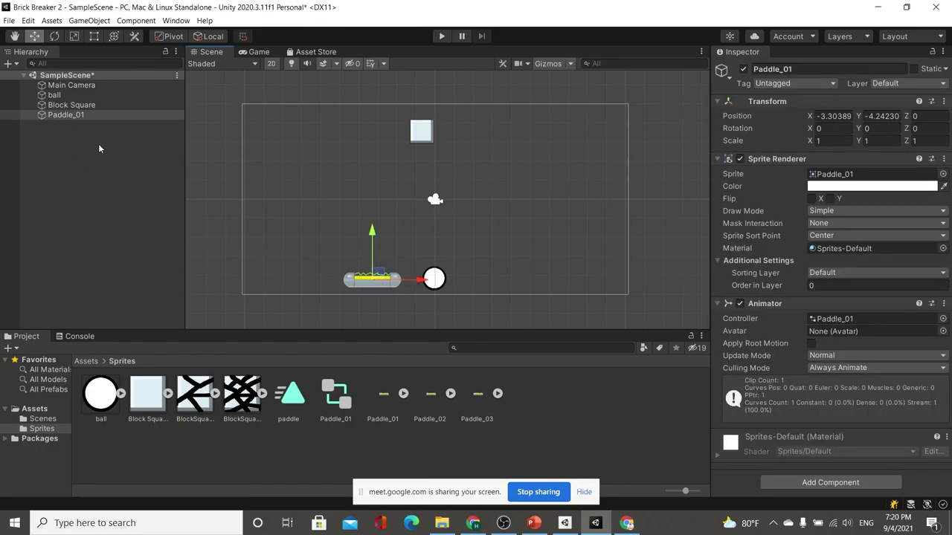
mouse_move(378, 279)
mouse_down()
mouse_move(428, 276)
mouse_move(427, 286)
mouse_up()
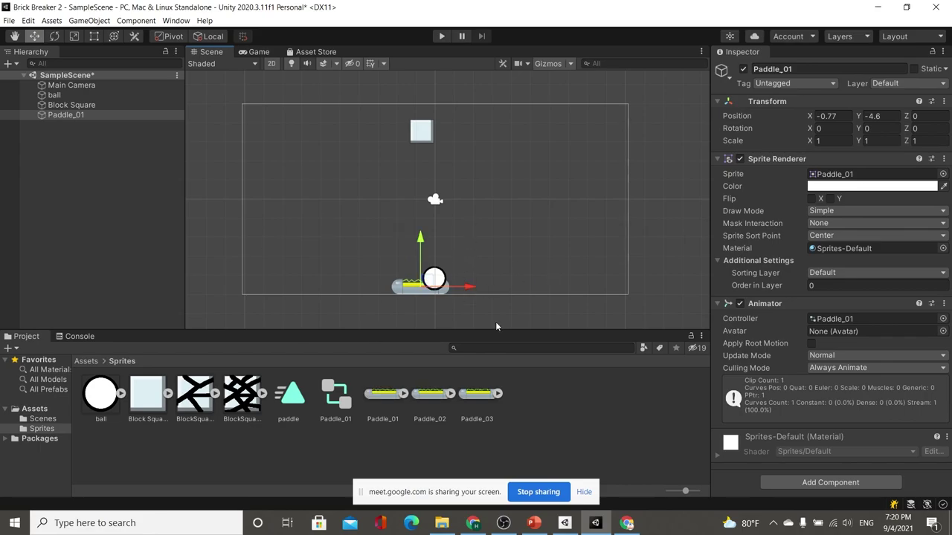
click(105, 407)
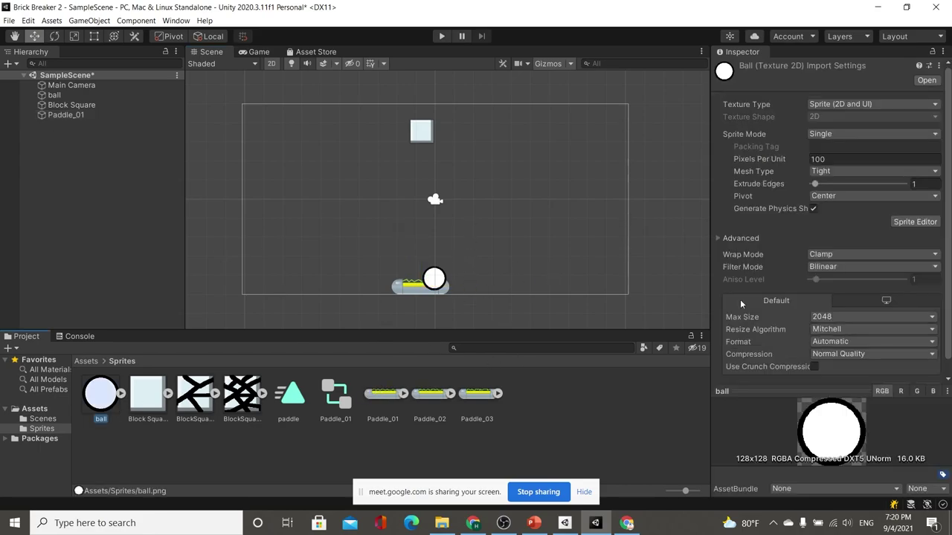
click(835, 160)
text(160)
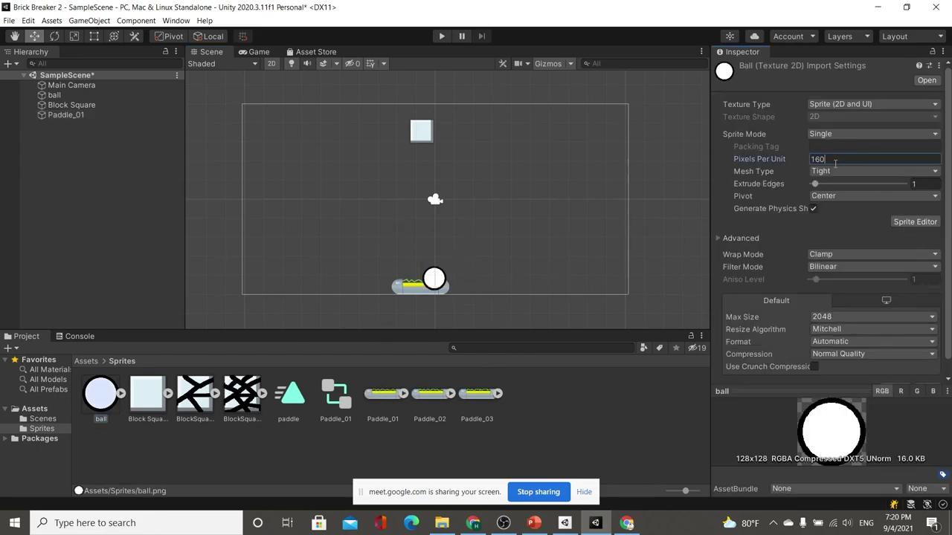
key(BackSpace)
key(BackSpace)
key(BackSpace)
text(20)
text(0)
click(634, 398)
click(457, 281)
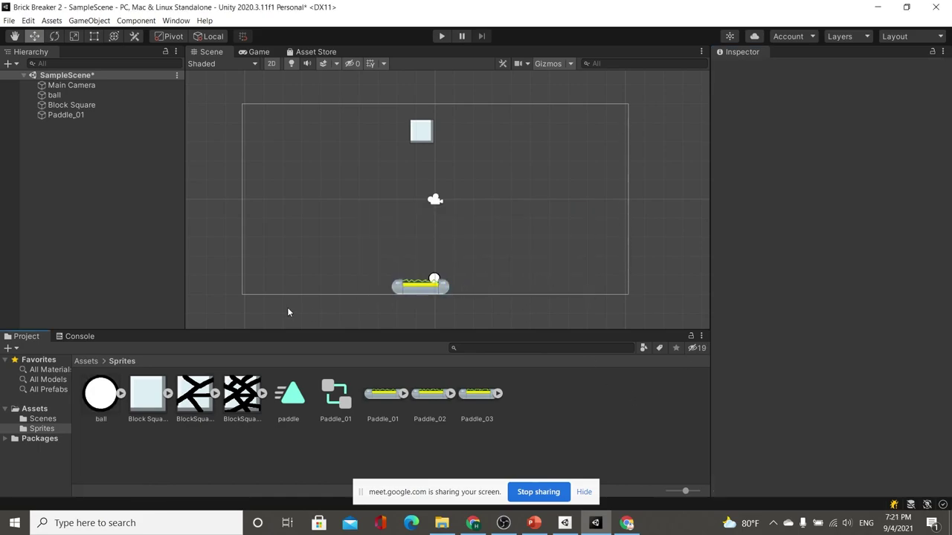
click(55, 95)
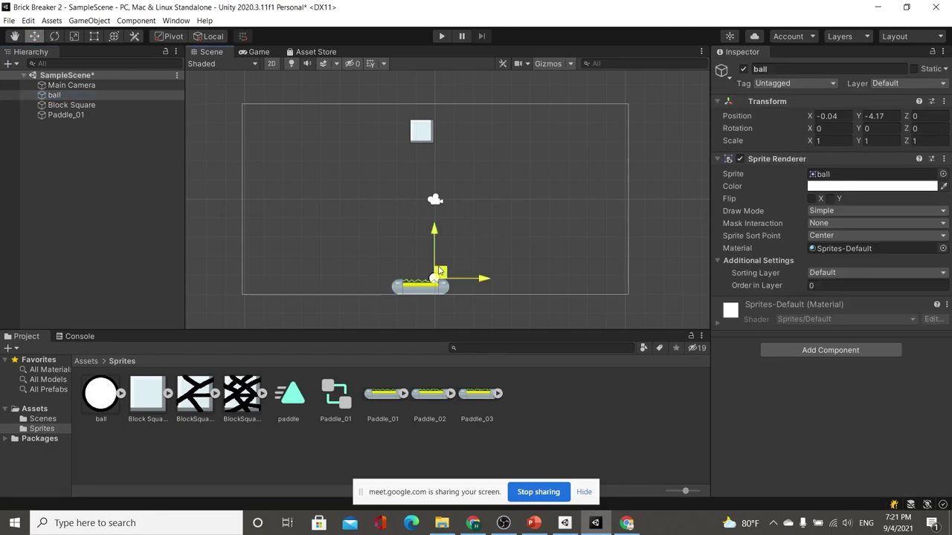
- Lift the ball just above the paddle to Y −3.13 and preview it in the Game view
drag(435, 277, 428, 257)
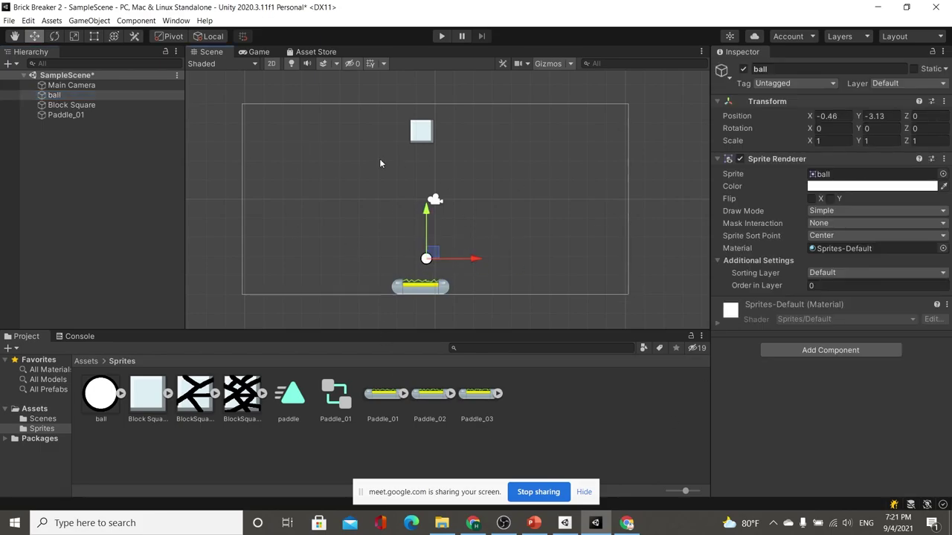
click(257, 52)
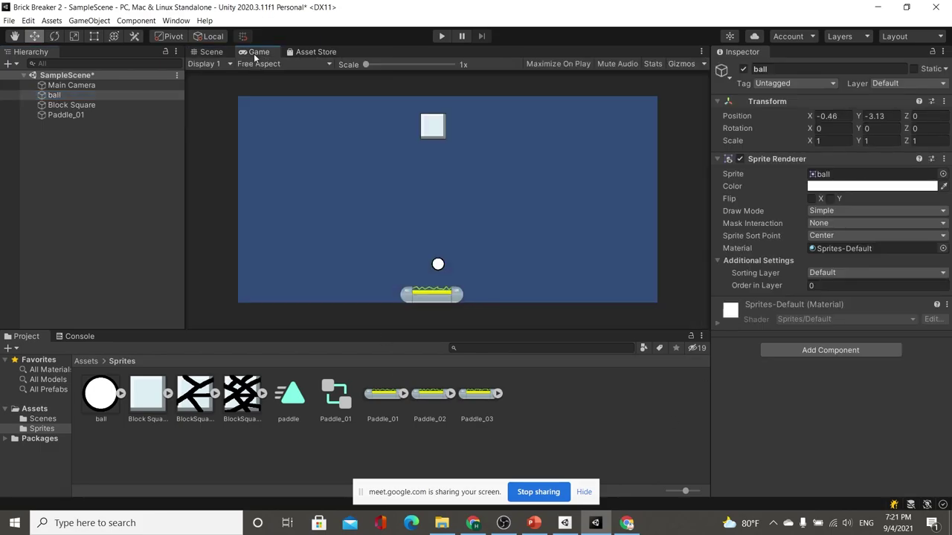
click(215, 54)
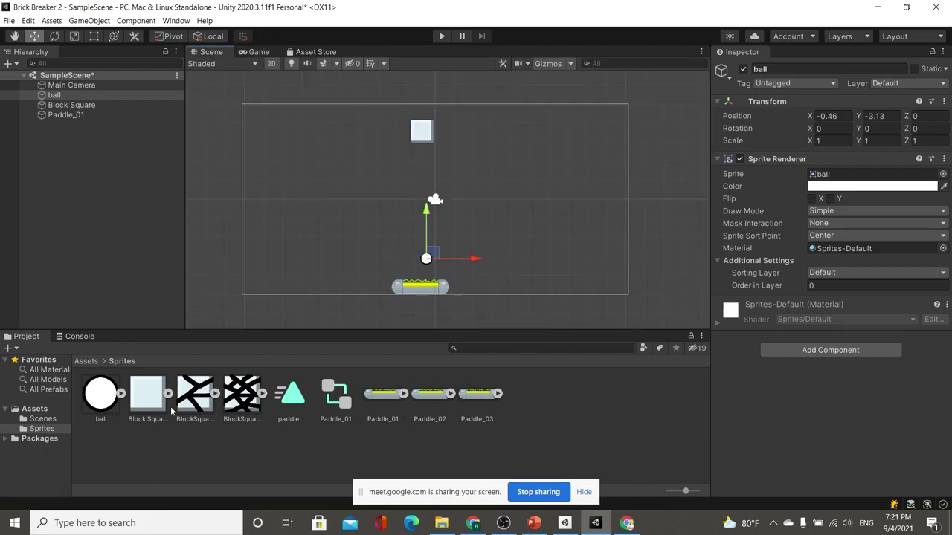
click(40, 223)
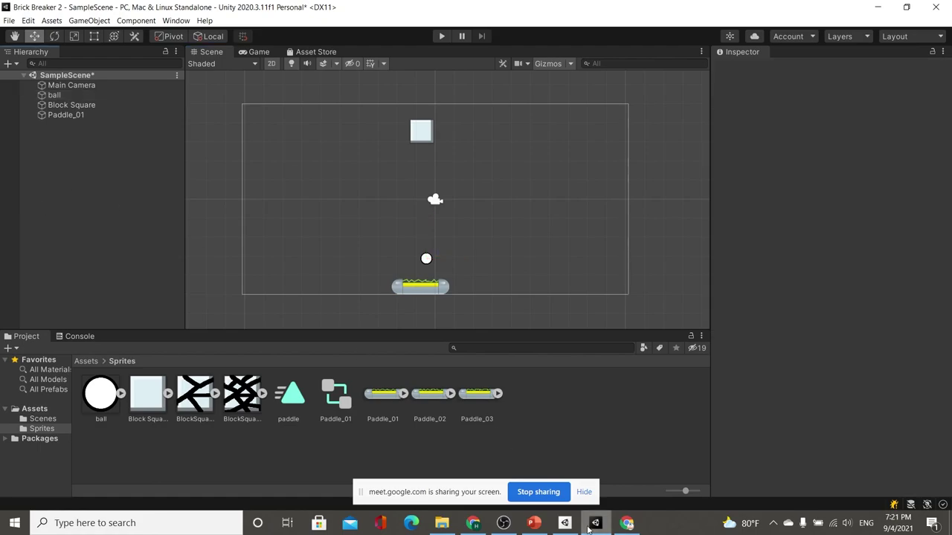
- Bring up the Vật lý slide on Rigidbody and Collider in PowerPoint
click(535, 524)
scroll(116, 233, up, 5)
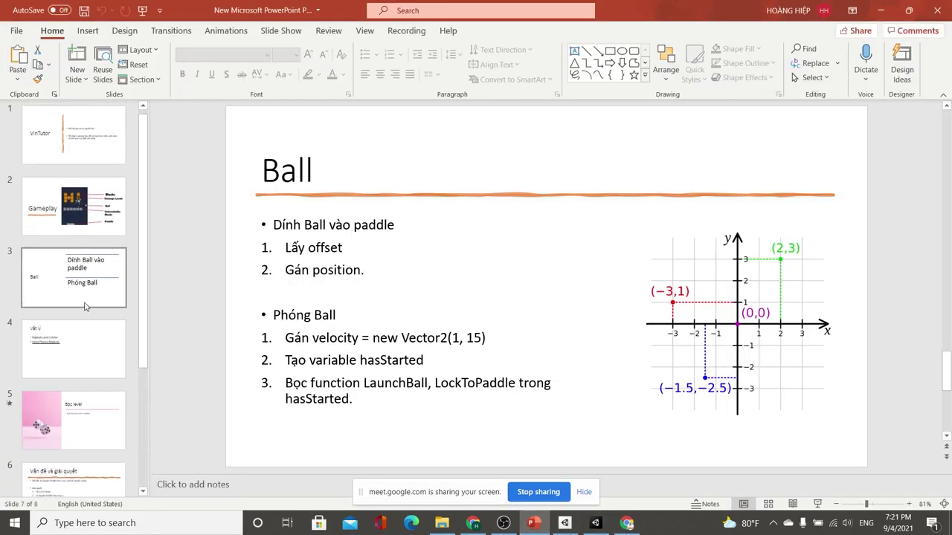
click(89, 339)
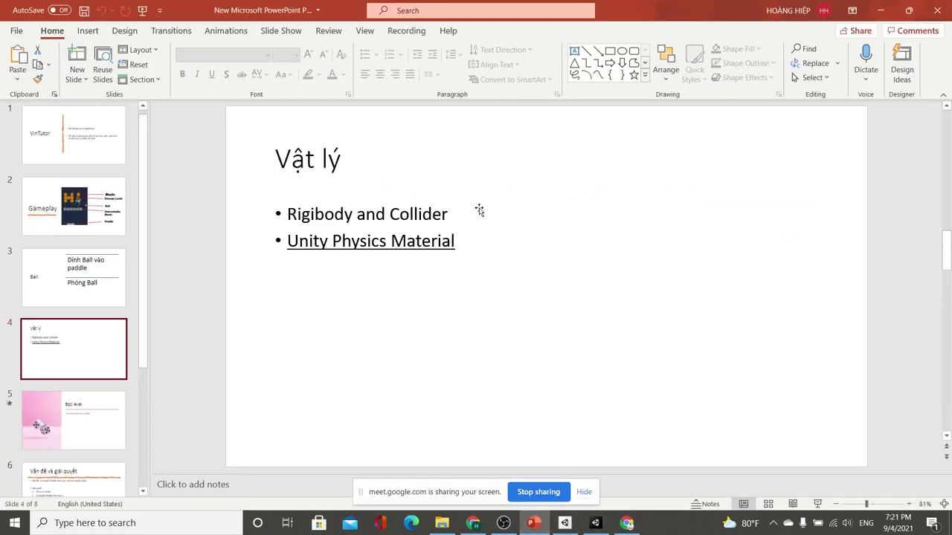
- Back in Unity, run the game once in the Game view and stop it
click(595, 523)
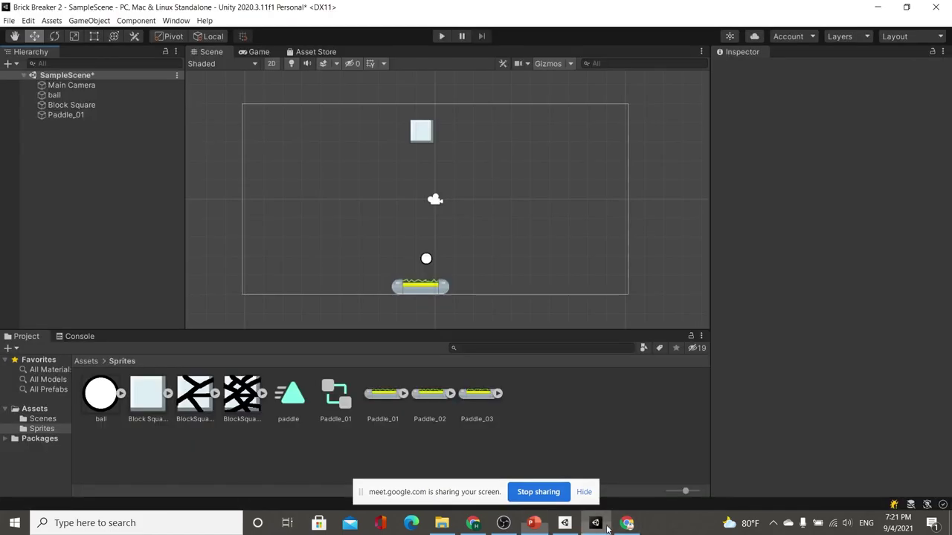
click(255, 53)
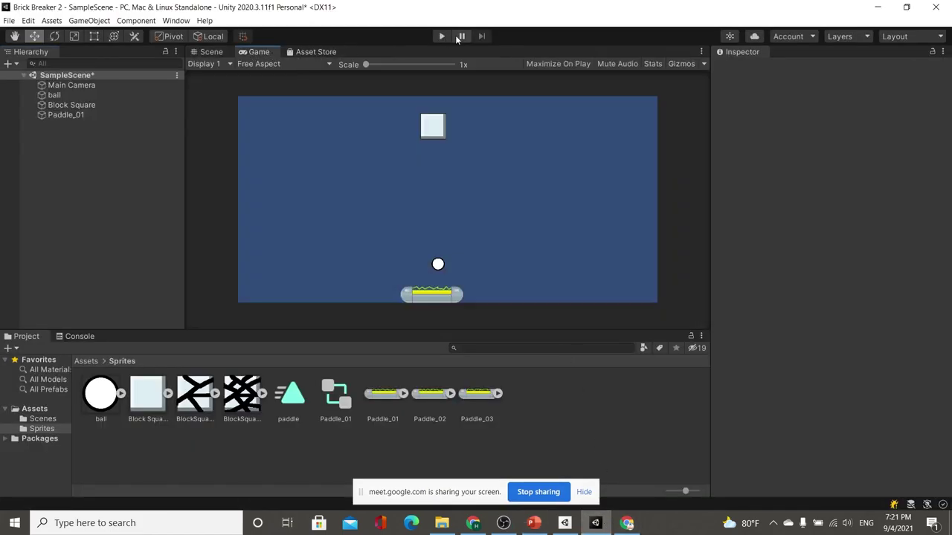
click(443, 36)
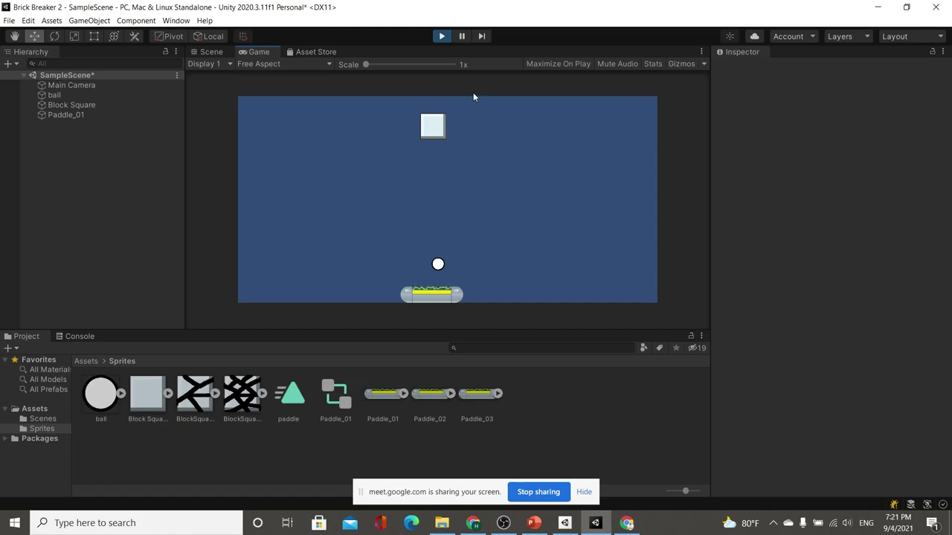
click(441, 37)
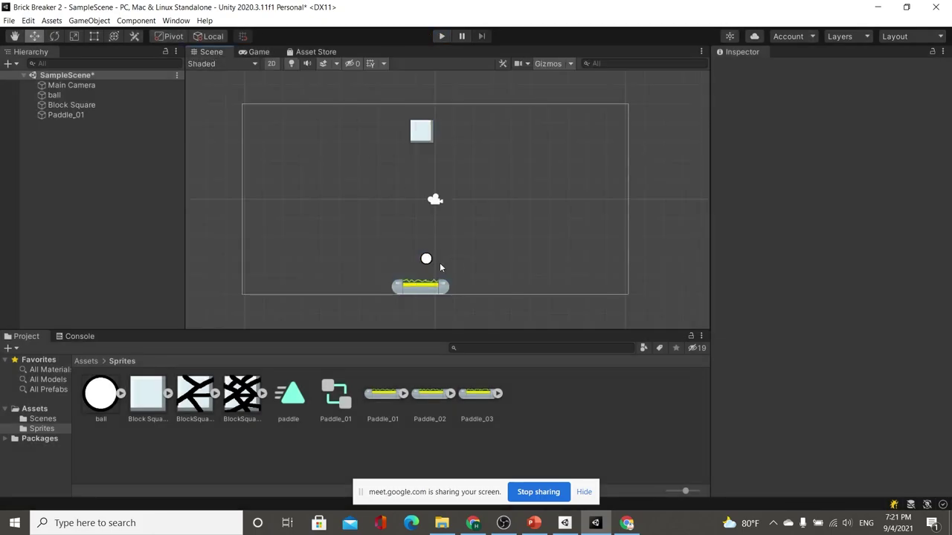
- Move the ball to mid-frame, left of centre, at about X −1.57, Y −0.01
click(427, 260)
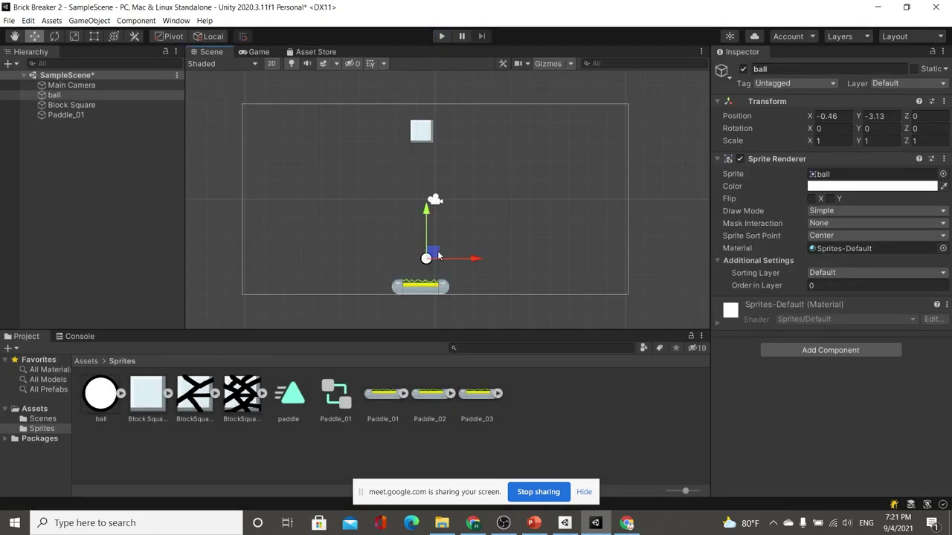
mouse_move(438, 255)
mouse_down()
mouse_move(434, 274)
mouse_move(438, 135)
mouse_move(439, 234)
mouse_move(437, 140)
mouse_move(535, 238)
mouse_move(436, 264)
mouse_move(601, 212)
mouse_move(411, 249)
mouse_move(537, 255)
mouse_move(360, 212)
mouse_move(476, 219)
mouse_move(437, 216)
mouse_up()
mouse_move(437, 215)
mouse_down()
mouse_move(413, 205)
mouse_move(418, 196)
mouse_up()
scroll(429, 222, up, 1)
scroll(407, 216, down, 2)
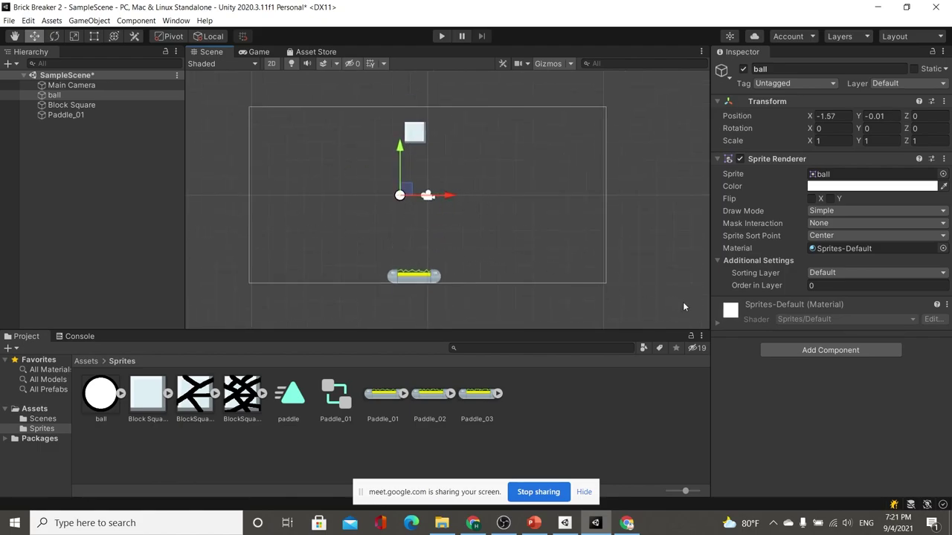
click(797, 351)
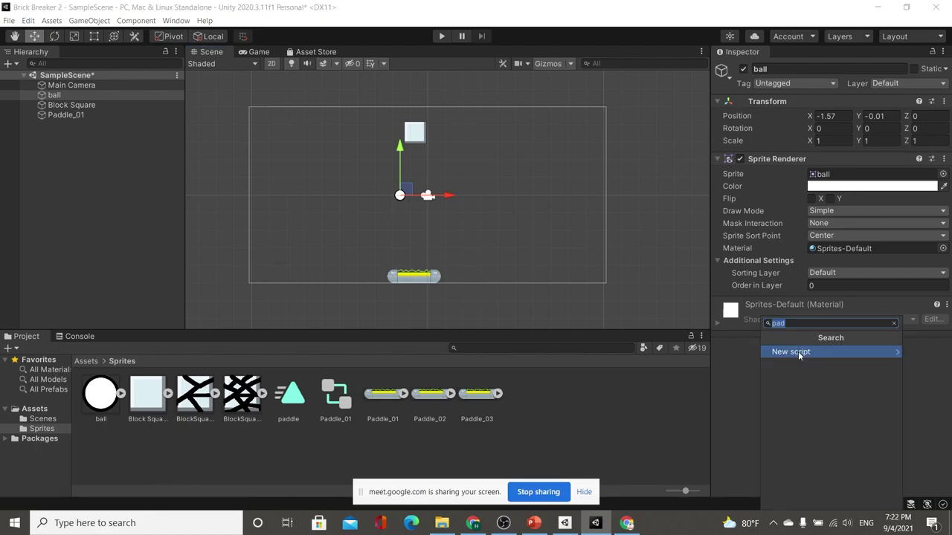
text(rigi)
click(748, 356)
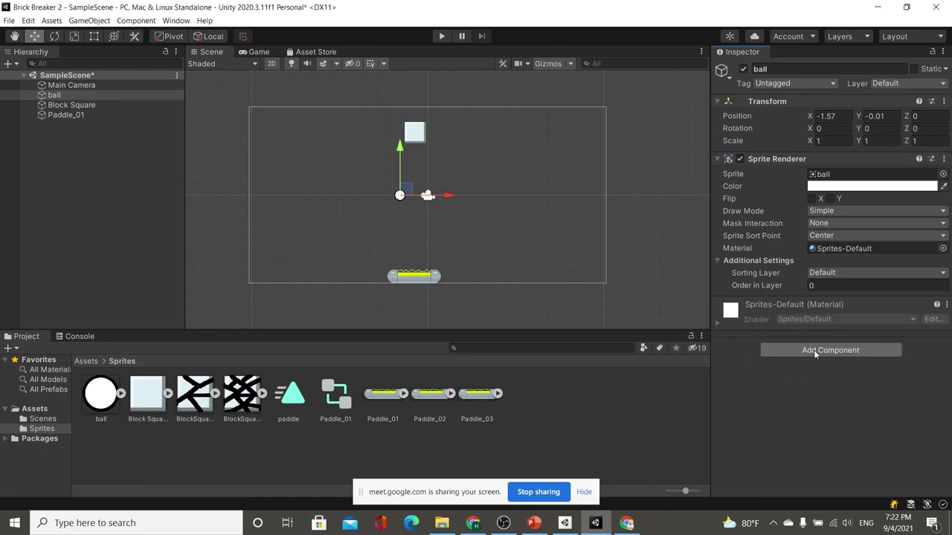
click(815, 354)
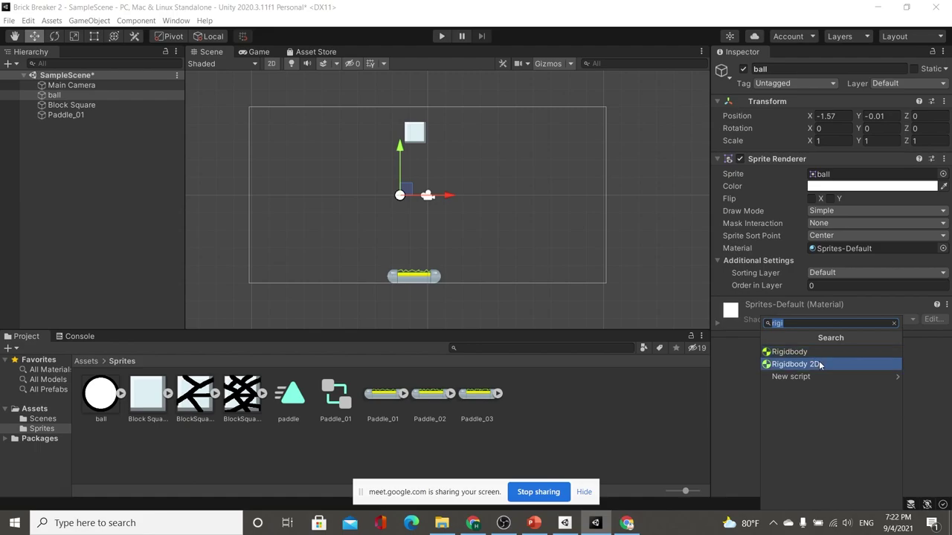
click(802, 366)
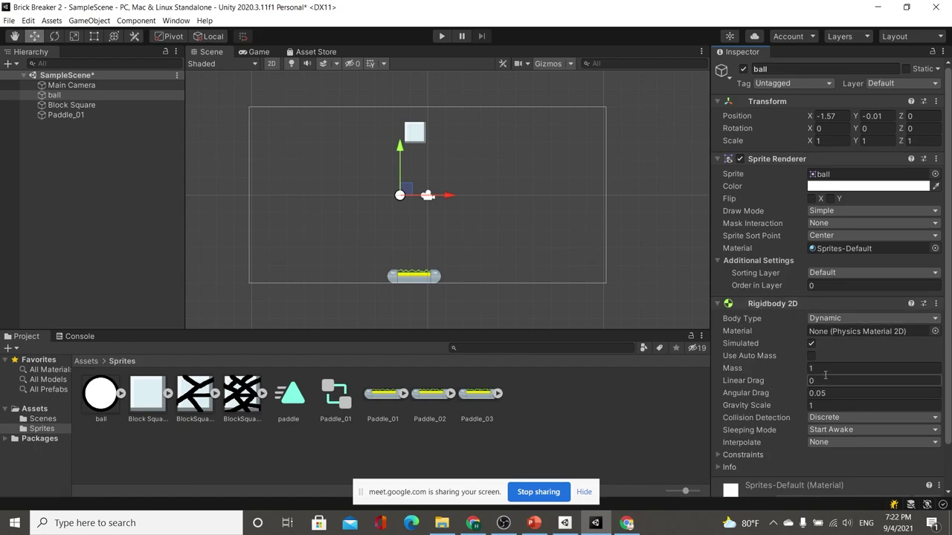
mouse_move(778, 368)
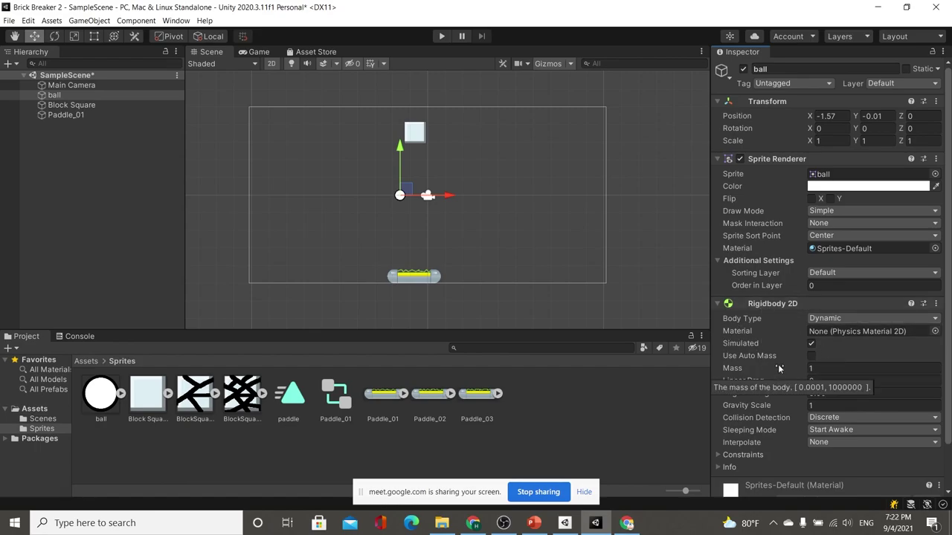
scroll(513, 285, down, 1)
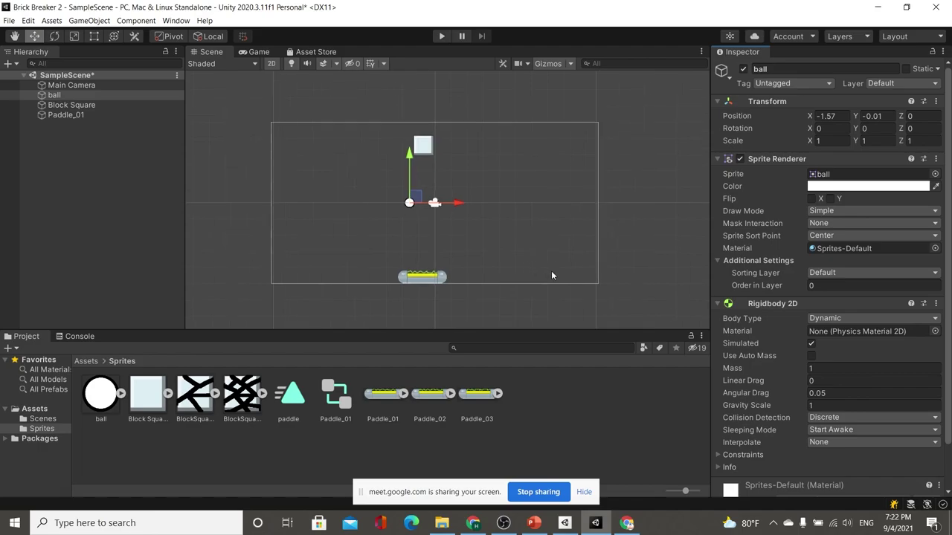
- Move the ball up-right near the top of the camera frame, X 2.87, Y 3.27
scroll(587, 275, up, 1)
scroll(530, 214, down, 1)
middle_drag(530, 213, 534, 227)
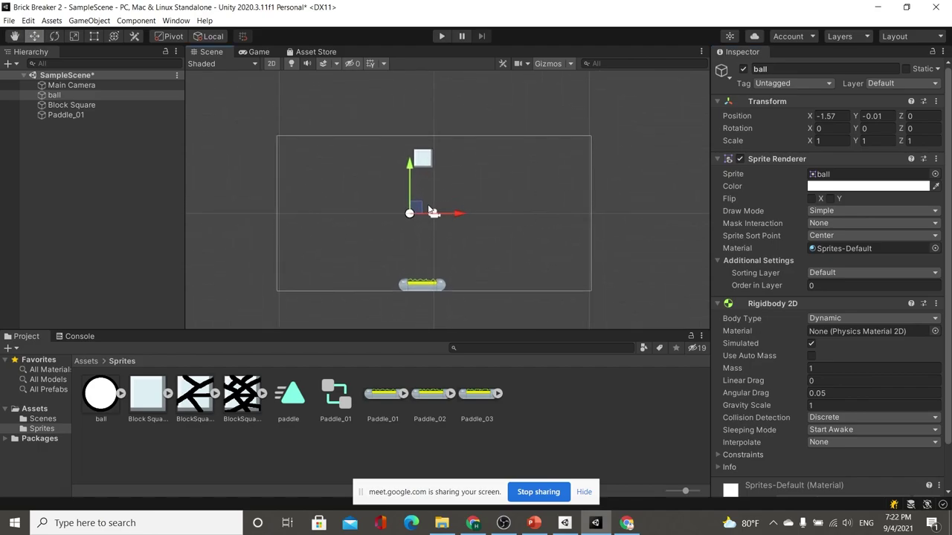
drag(429, 210, 484, 158)
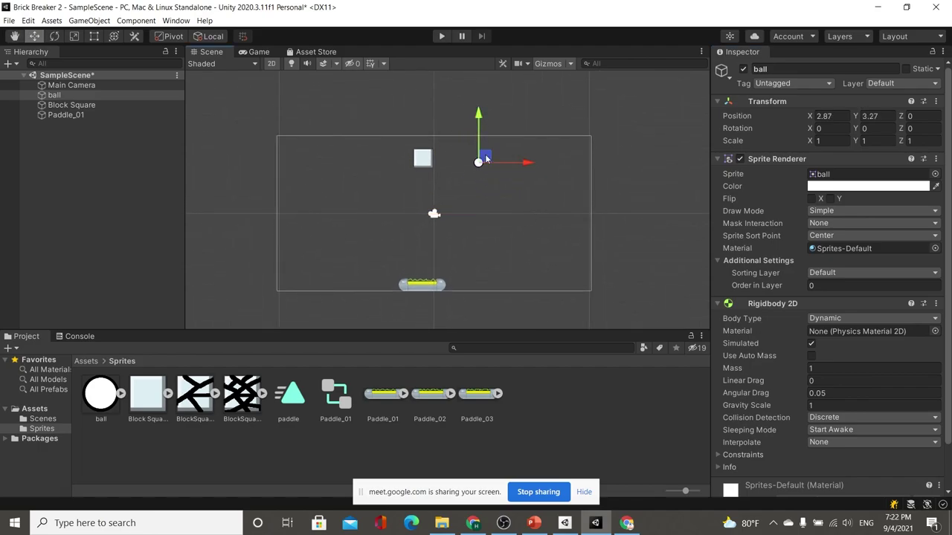
scroll(482, 165, up, 2)
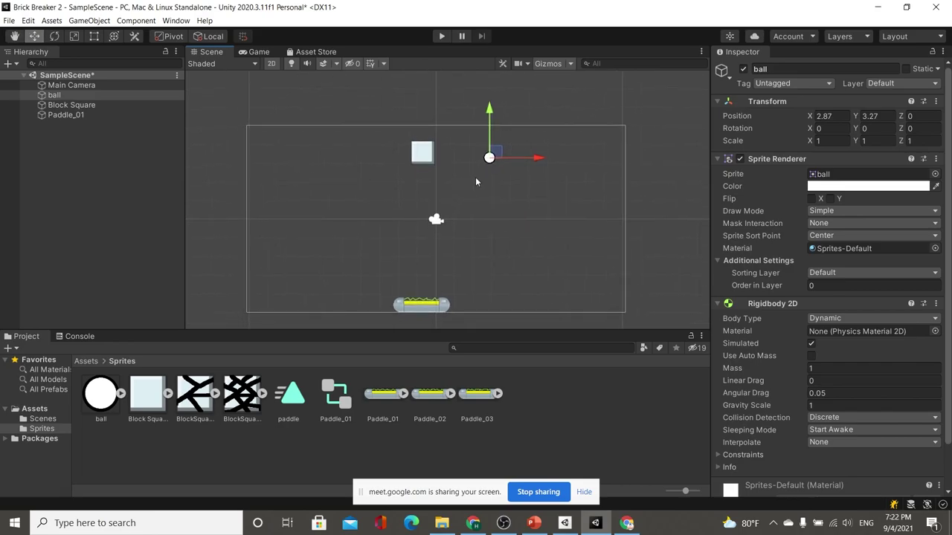
- Run the game to watch the ball fall, then stop and return to the Scene view
click(259, 51)
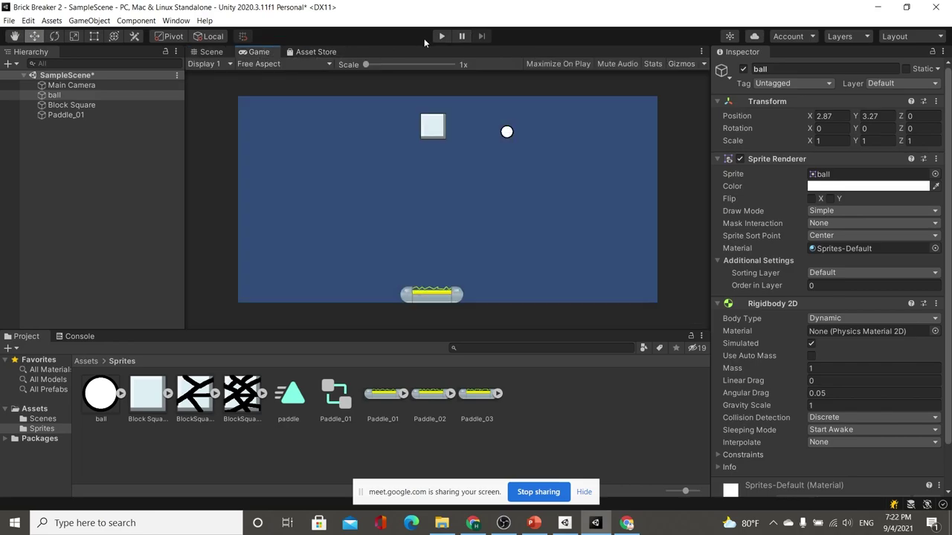
click(441, 39)
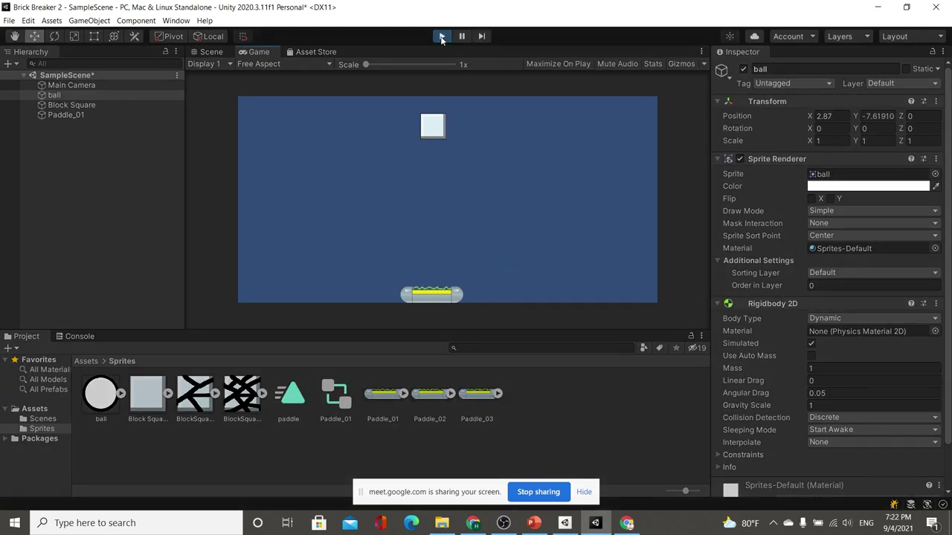
click(440, 36)
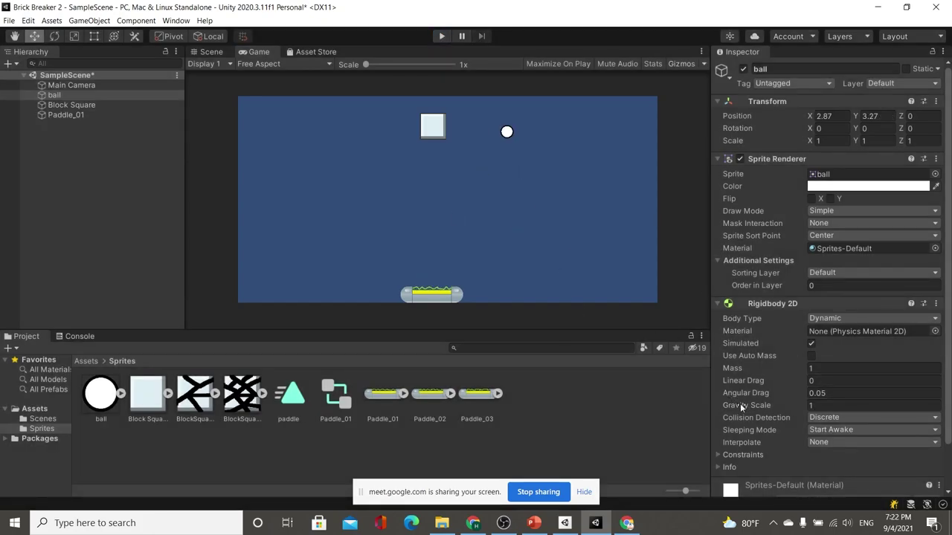
click(219, 53)
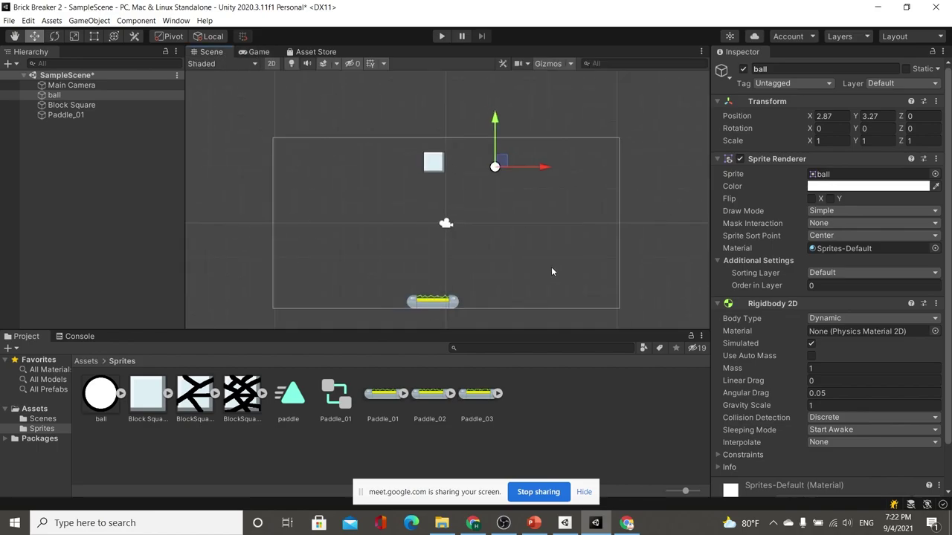
- Glance at the PowerPoint slides, then return to Unity and select the Block Square
click(535, 523)
click(534, 523)
click(534, 523)
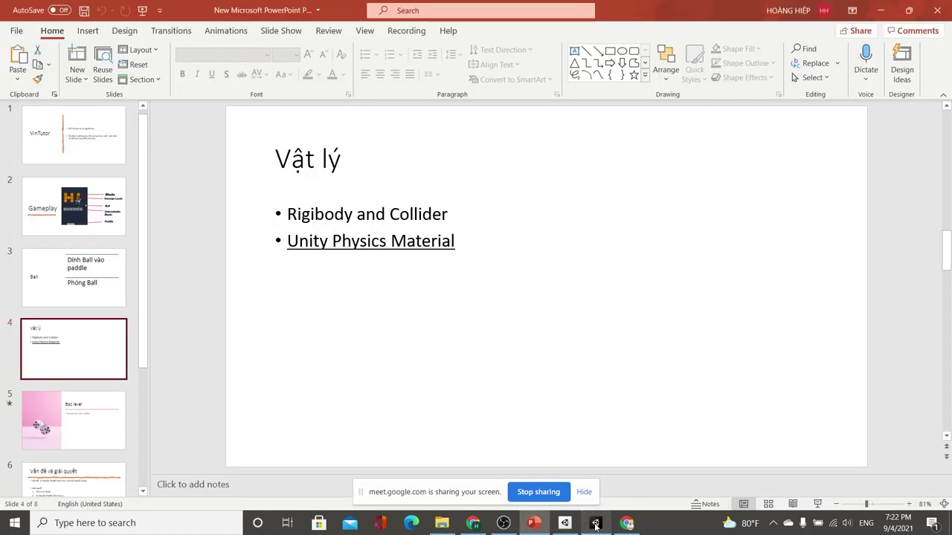
mouse_move(594, 524)
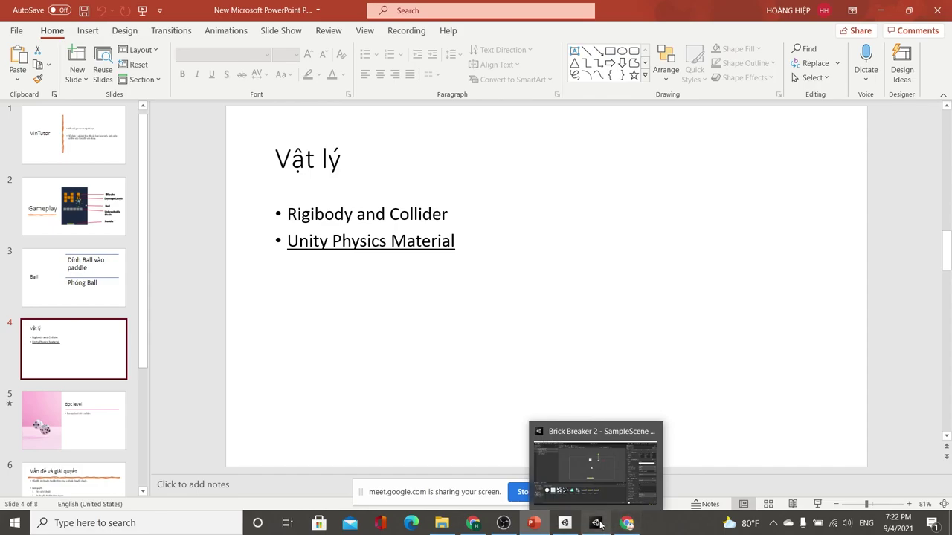
click(595, 523)
click(442, 165)
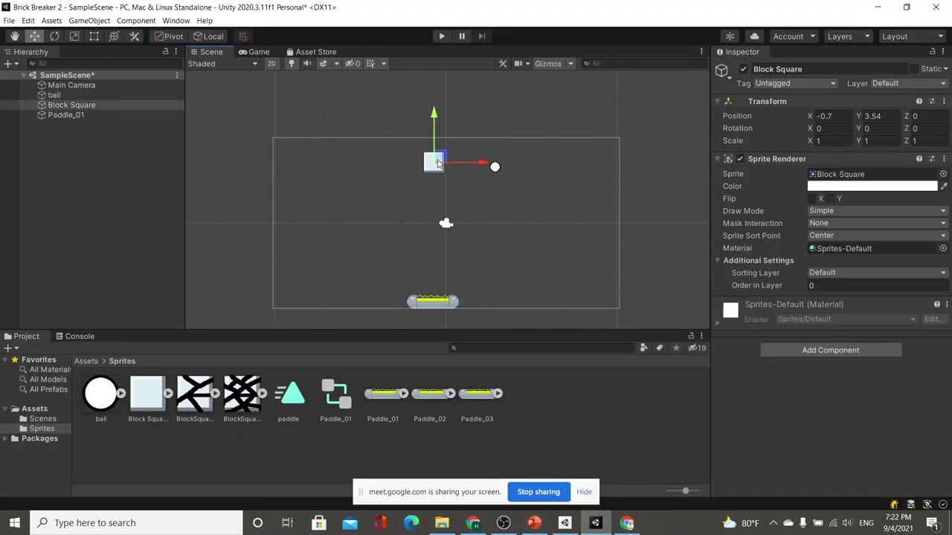
- Move the Block Square down under the ball to X 3, Y −2.33
drag(440, 166, 501, 264)
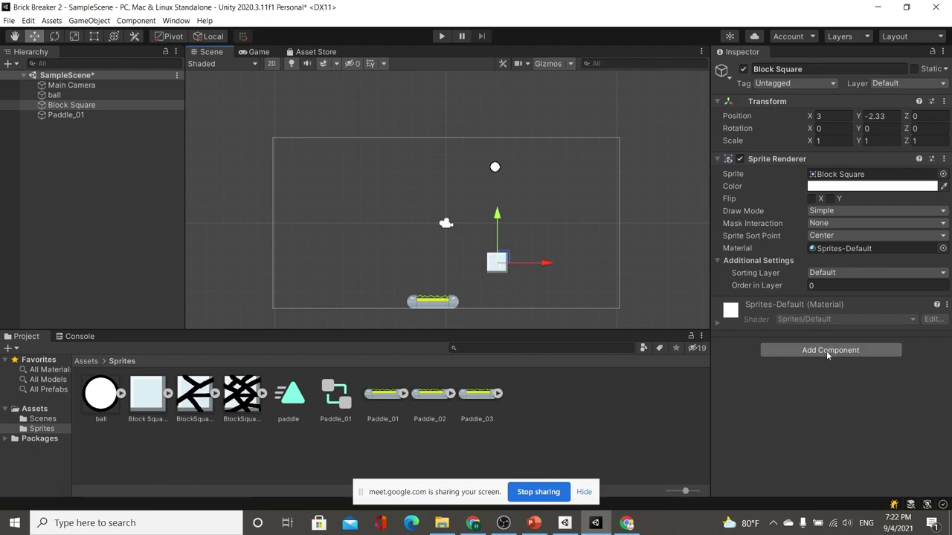
click(821, 375)
click(127, 217)
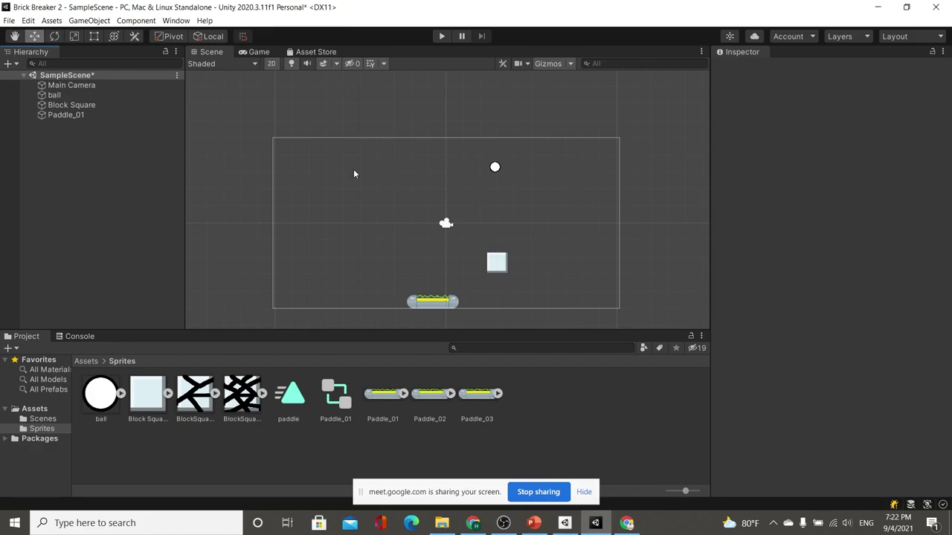
- Nudge the ball to sit above the block and run the game to test the landing
click(496, 167)
mouse_move(501, 166)
mouse_down()
mouse_move(446, 154)
mouse_move(500, 164)
mouse_up()
click(253, 52)
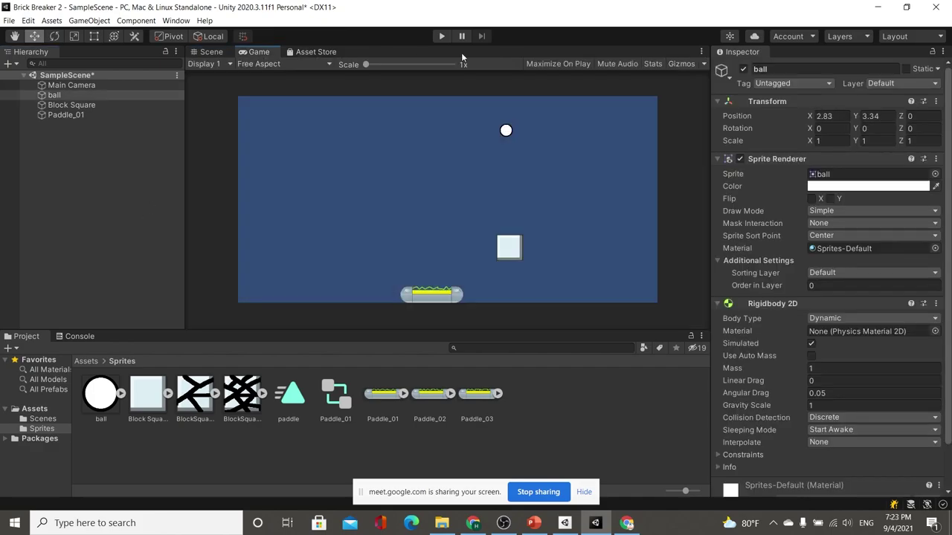
click(441, 36)
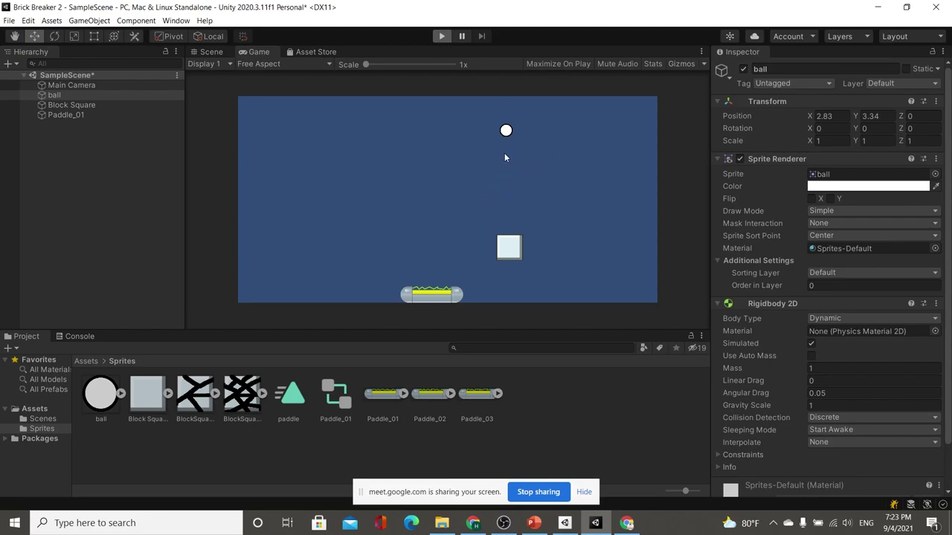
- Stop the game and place the ball at X 2.87, Y 4.21, directly above the block
click(439, 35)
click(206, 51)
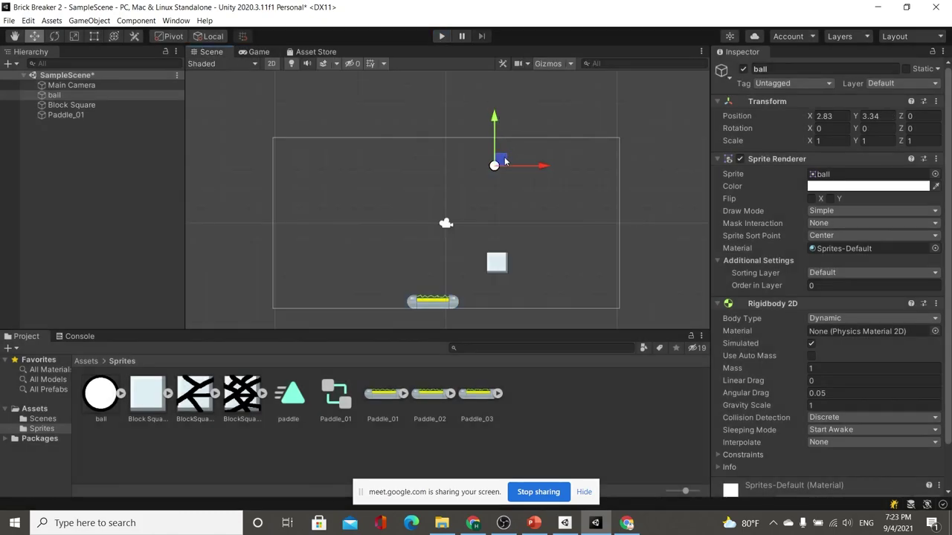
mouse_move(502, 159)
mouse_down()
mouse_move(444, 161)
mouse_move(490, 153)
mouse_up()
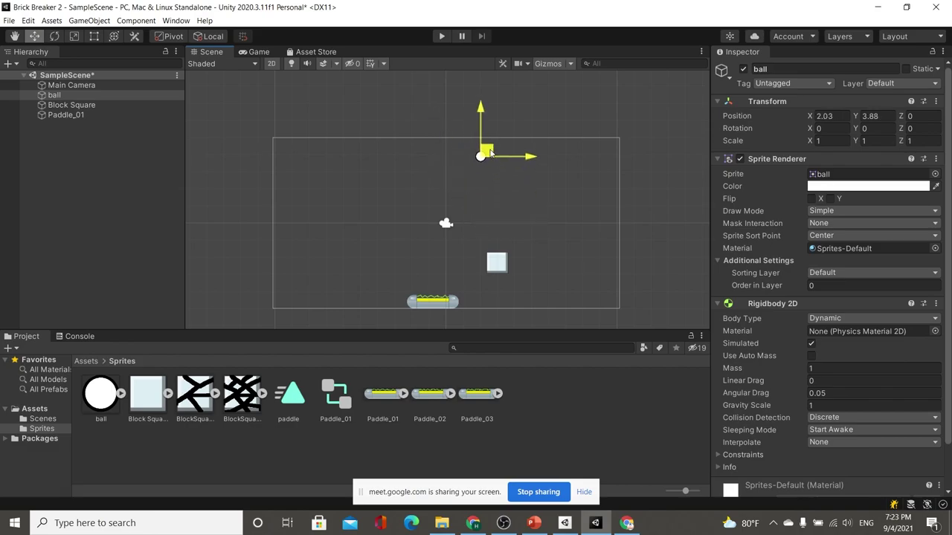
drag(490, 152, 506, 216)
mouse_move(492, 242)
mouse_down()
mouse_move(521, 240)
mouse_move(524, 249)
mouse_move(505, 146)
mouse_up()
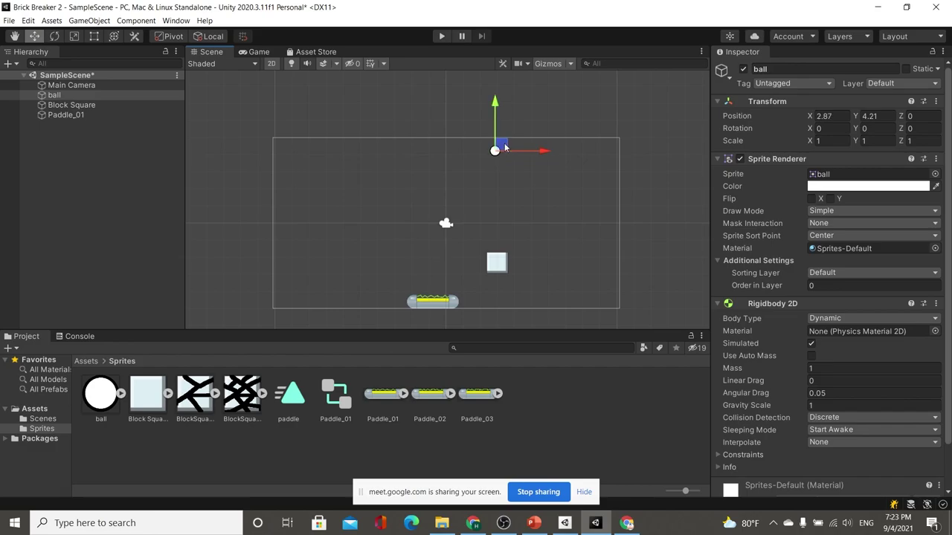
- Add a Circle Collider 2D (radius 0.32, offset 0, 0) to the ball via a 'colli' search
scroll(777, 316, down, 2)
click(773, 270)
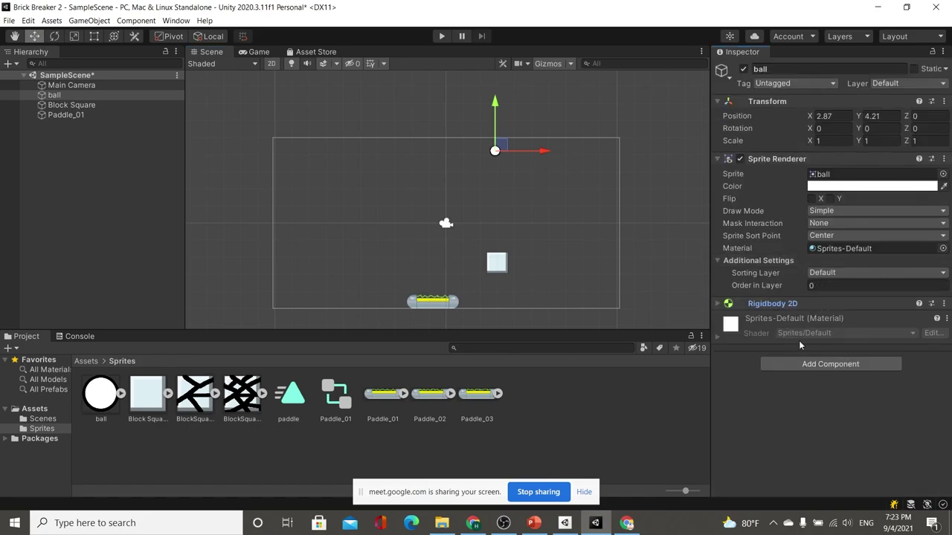
click(809, 363)
text(colli)
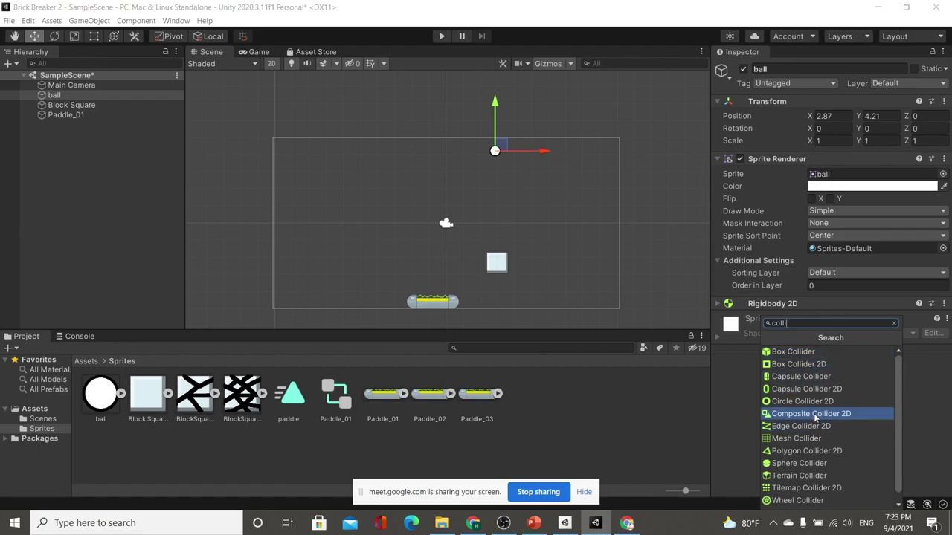
scroll(799, 439, down, 1)
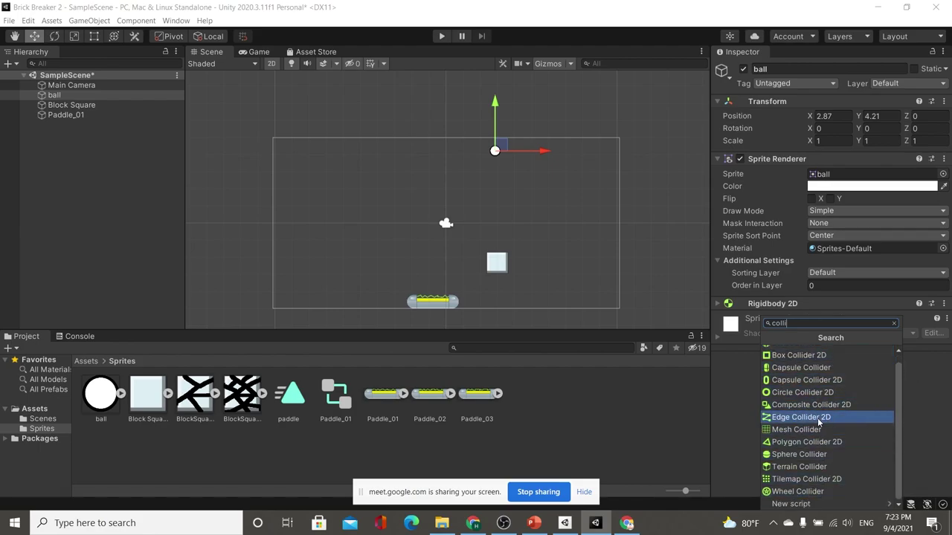
scroll(799, 419, up, 1)
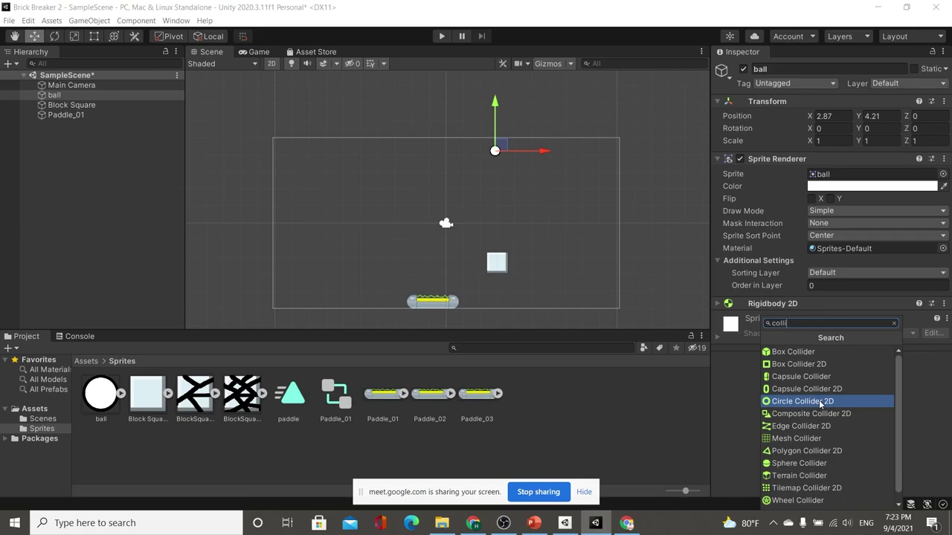
click(819, 400)
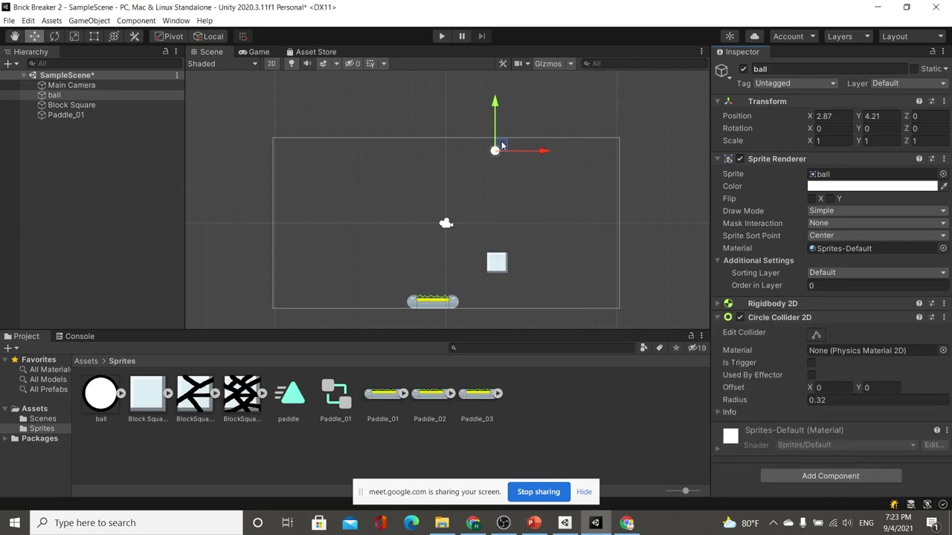
scroll(502, 145, up, 3)
scroll(520, 153, up, 2)
- Add a 1.28 × 1.28 Box Collider 2D to the Block Square
scroll(548, 157, down, 2)
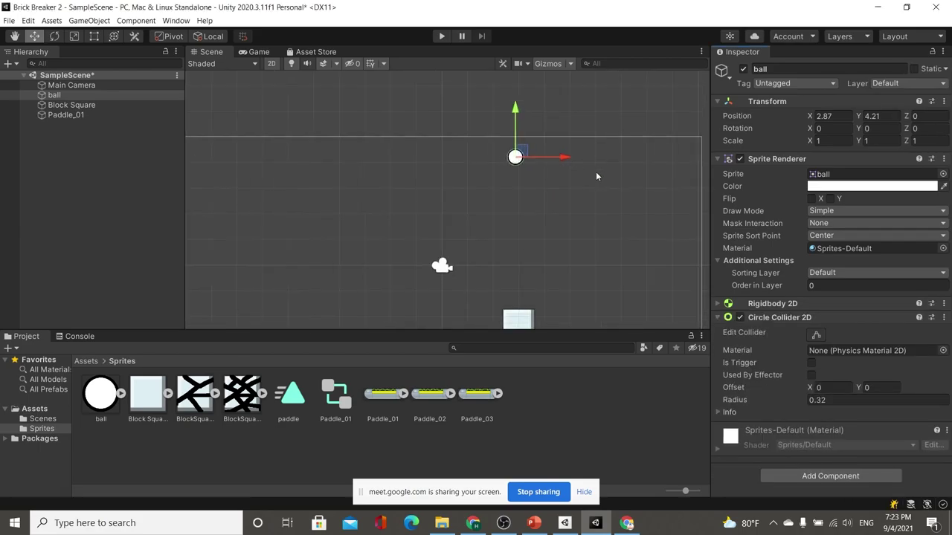
middle_drag(595, 176, 552, 161)
scroll(540, 249, down, 2)
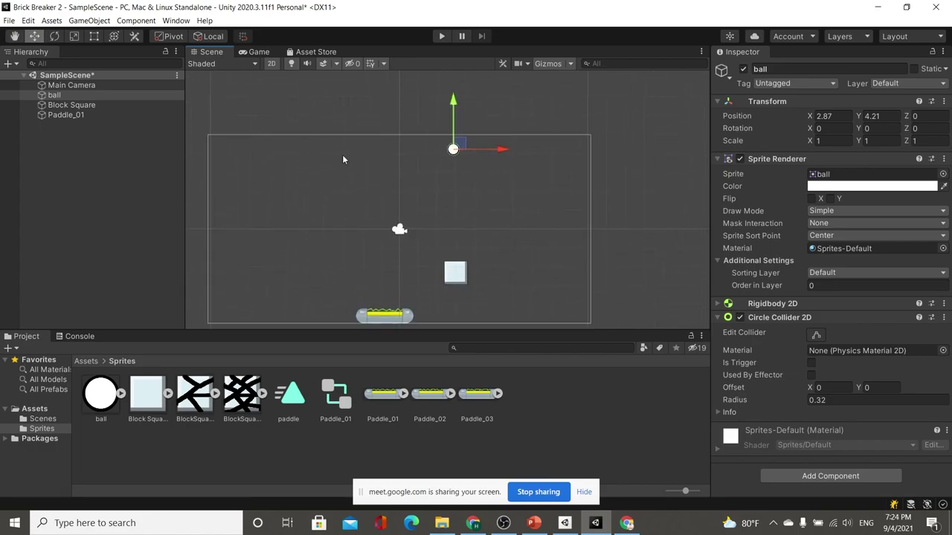
click(96, 105)
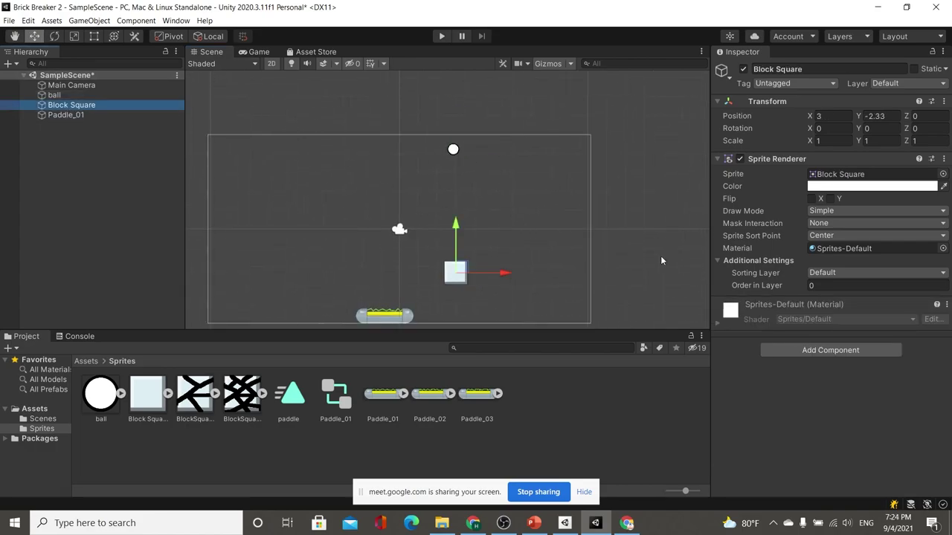
click(814, 350)
text(colli)
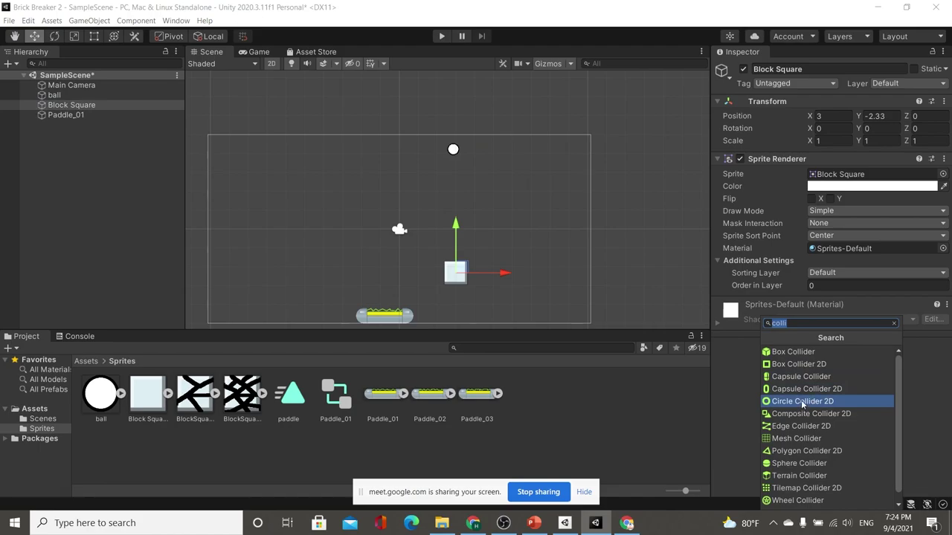
click(811, 365)
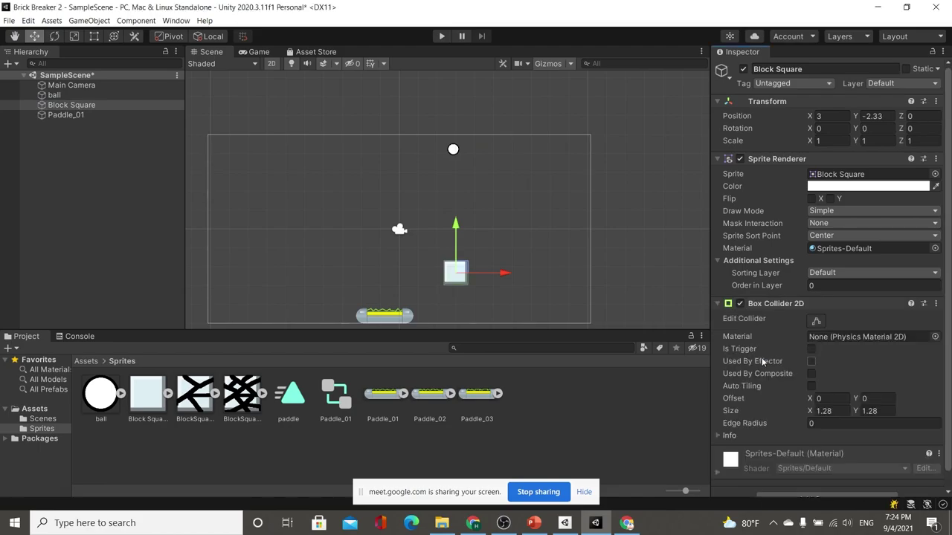
scroll(397, 273, up, 1)
scroll(487, 273, up, 1)
scroll(554, 272, down, 2)
scroll(550, 264, down, 1)
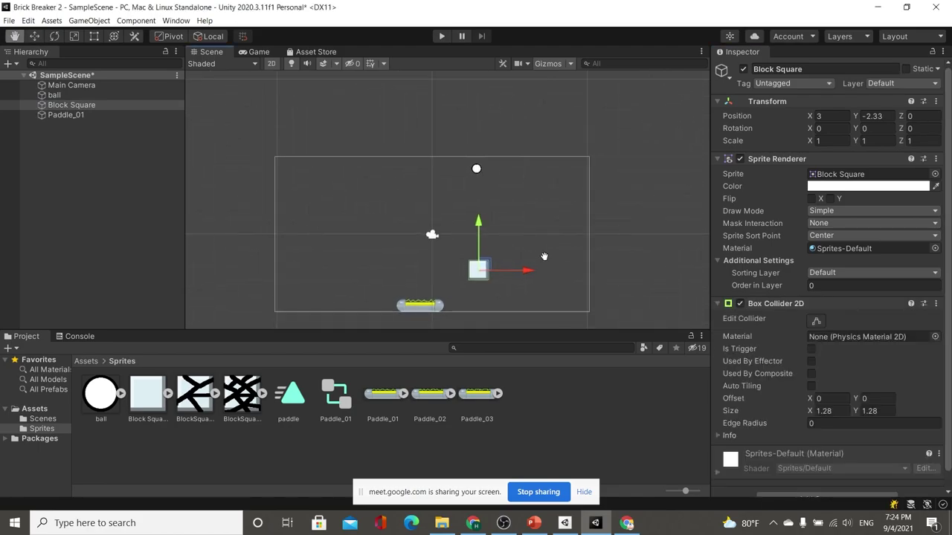
scroll(543, 260, up, 2)
scroll(529, 270, up, 2)
- Run the game in the Game view, watch the ball land on the block, then stop
click(245, 54)
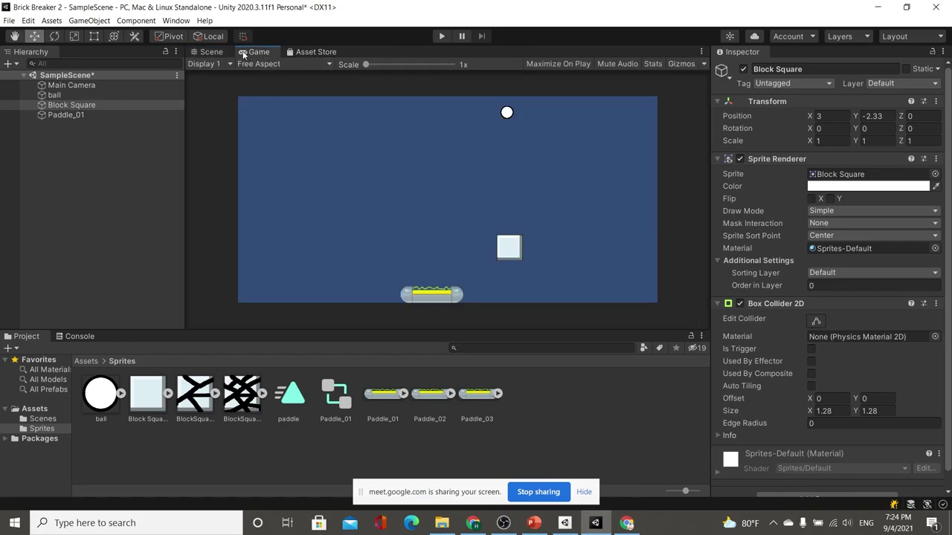
click(437, 38)
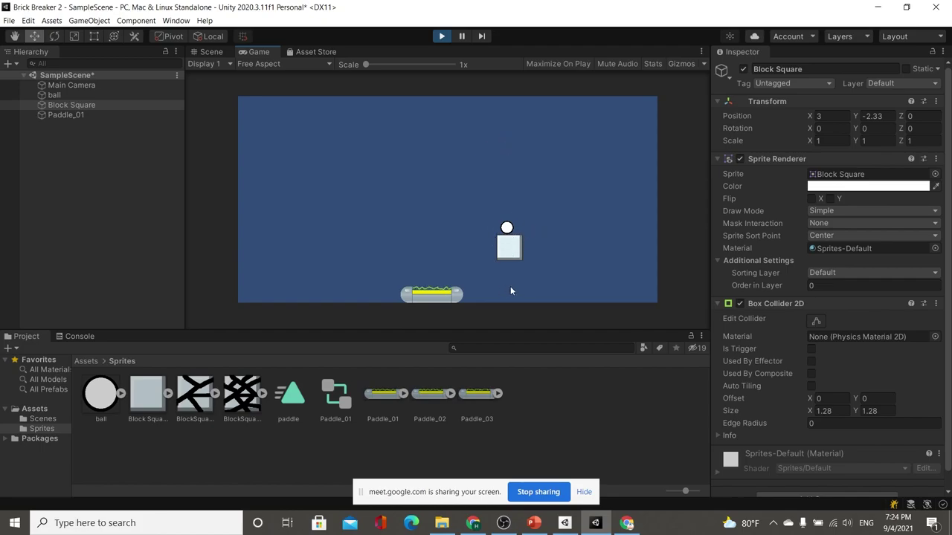
click(442, 36)
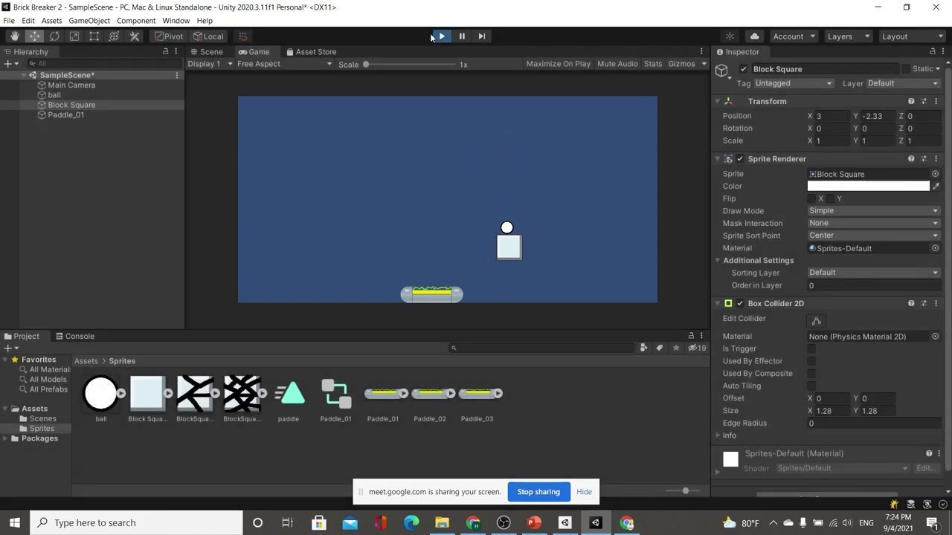
- Nudge the Block Square slightly left to X 2.91
click(202, 52)
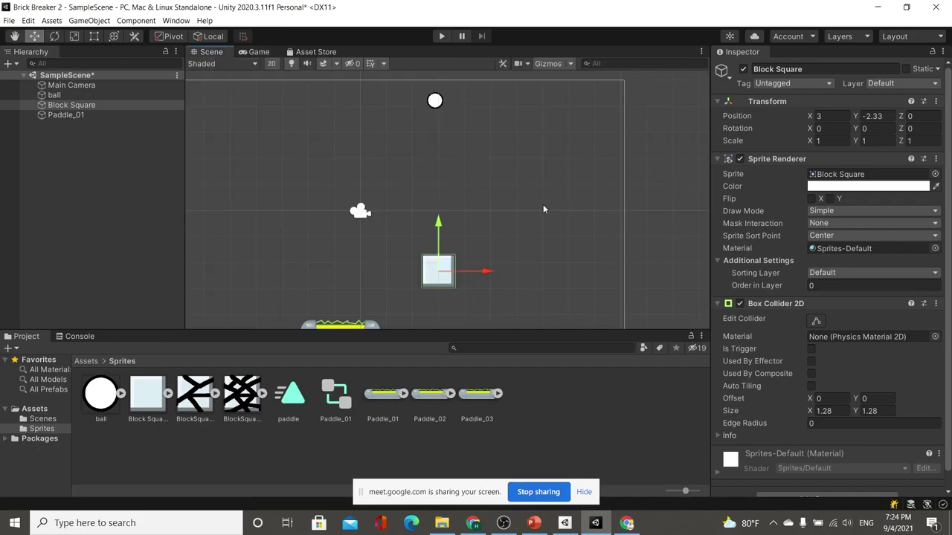
scroll(445, 270, up, 1)
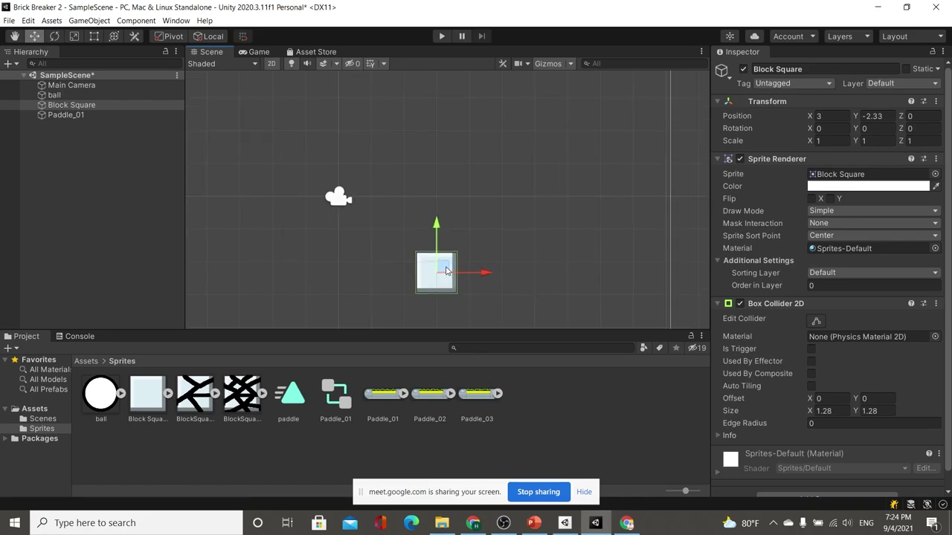
scroll(446, 270, down, 2)
scroll(447, 270, down, 1)
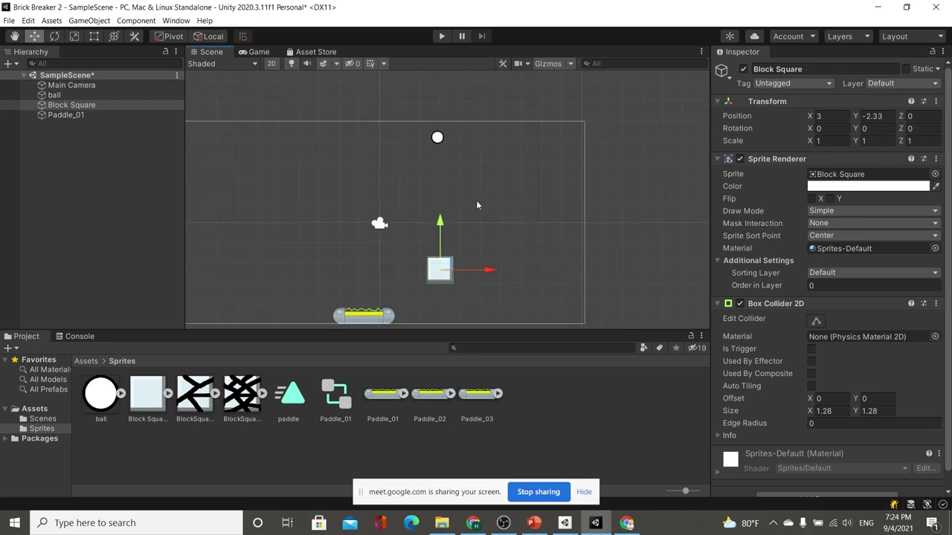
drag(440, 269, 438, 269)
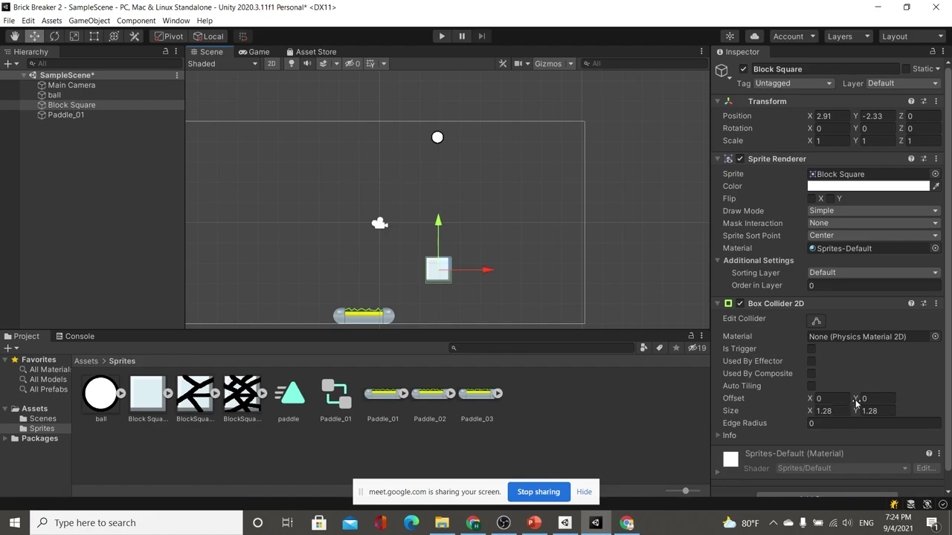
- Set the block's Box Collider 2D Offset Y to 1.5 and check the Game view
drag(855, 402, 884, 400)
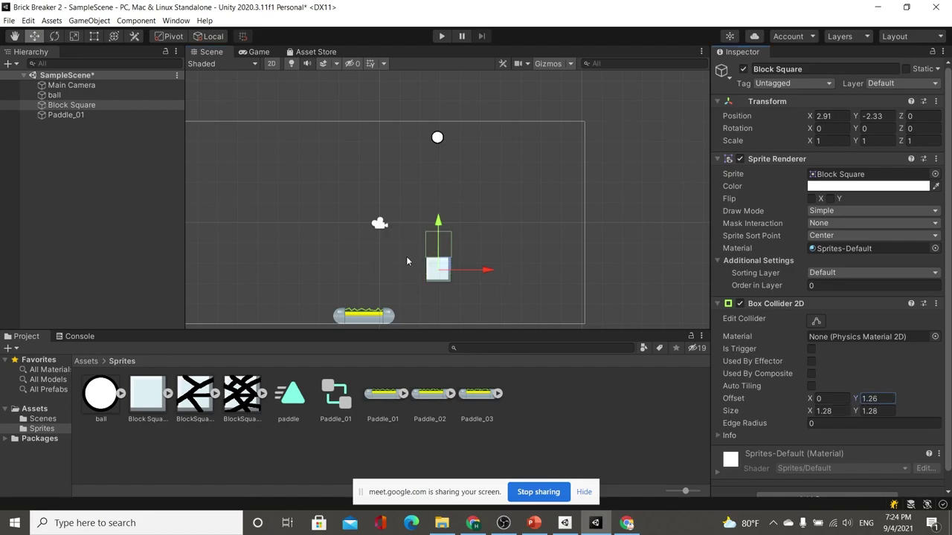
text(1.5)
click(449, 38)
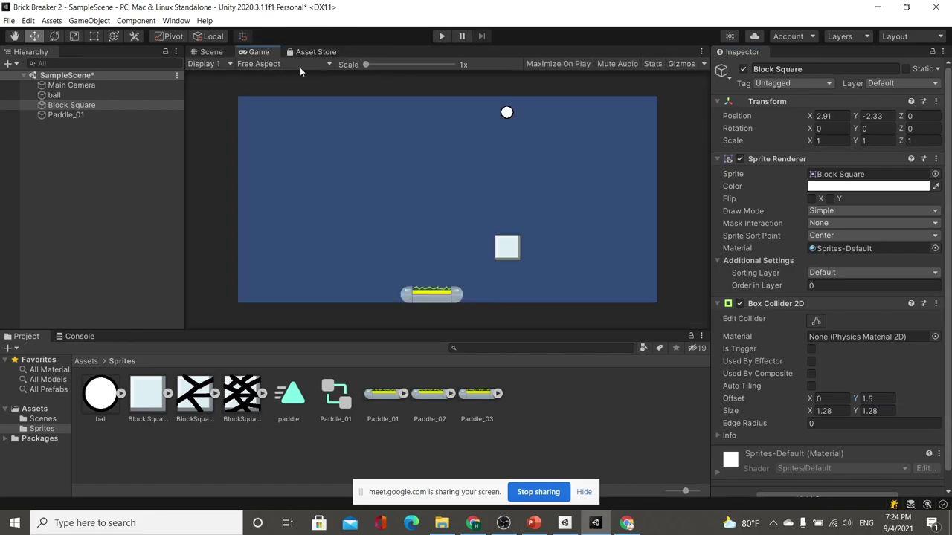
- Dock the Game view beside the Scene view and start the game
drag(259, 51, 593, 160)
drag(534, 149, 458, 149)
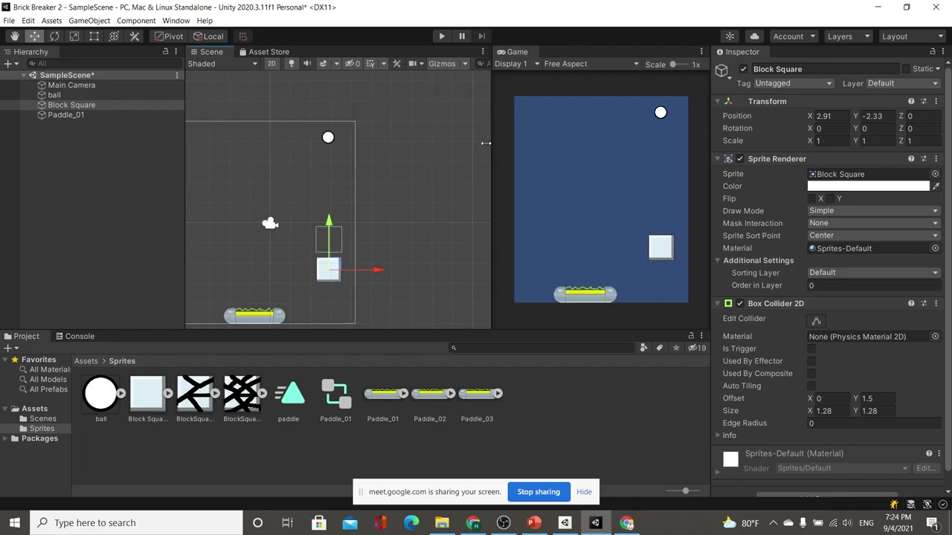
click(437, 36)
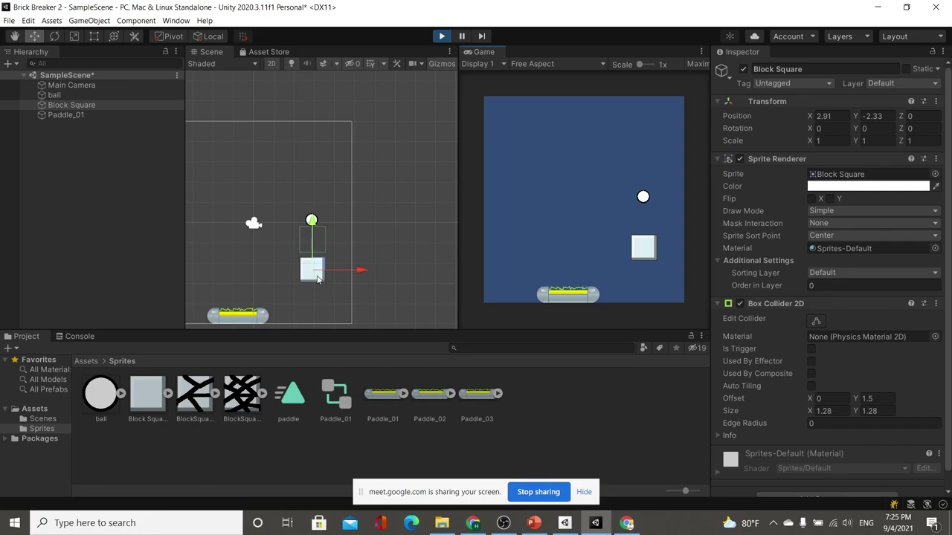
- While running, try Box Collider 2D Offset Y values of −1 and then −2
click(869, 400)
text(-1)
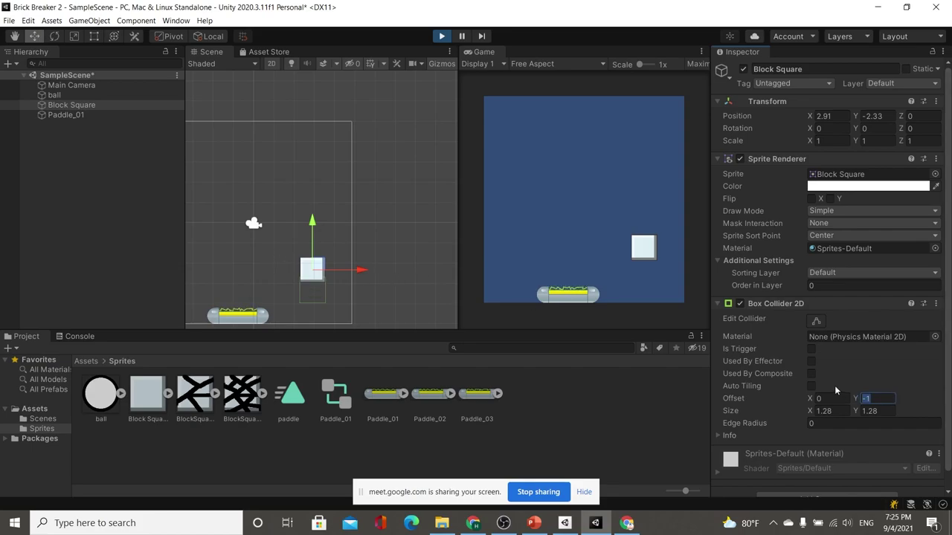
key(BackSpace)
text(2)
- Stop the game and reset the collider Offset Y to 0
click(442, 36)
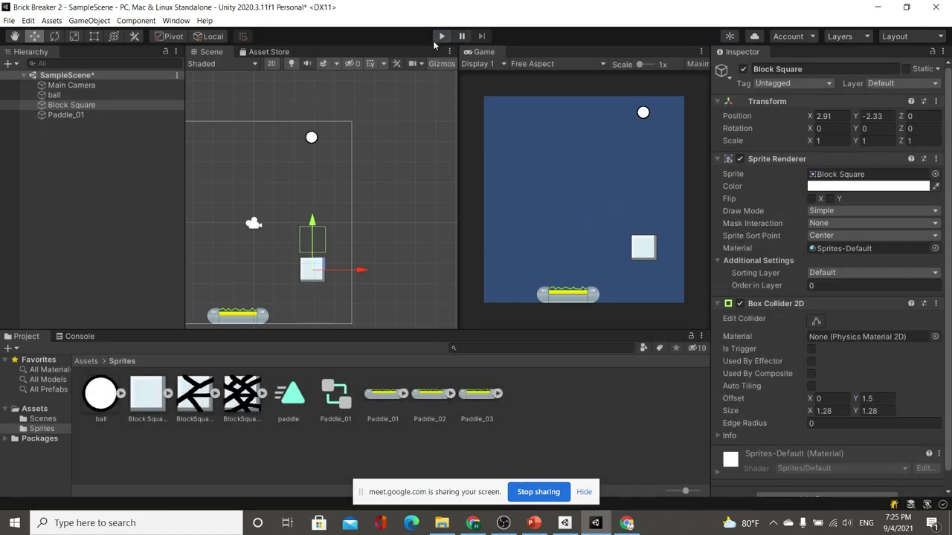
click(870, 398)
text(0)
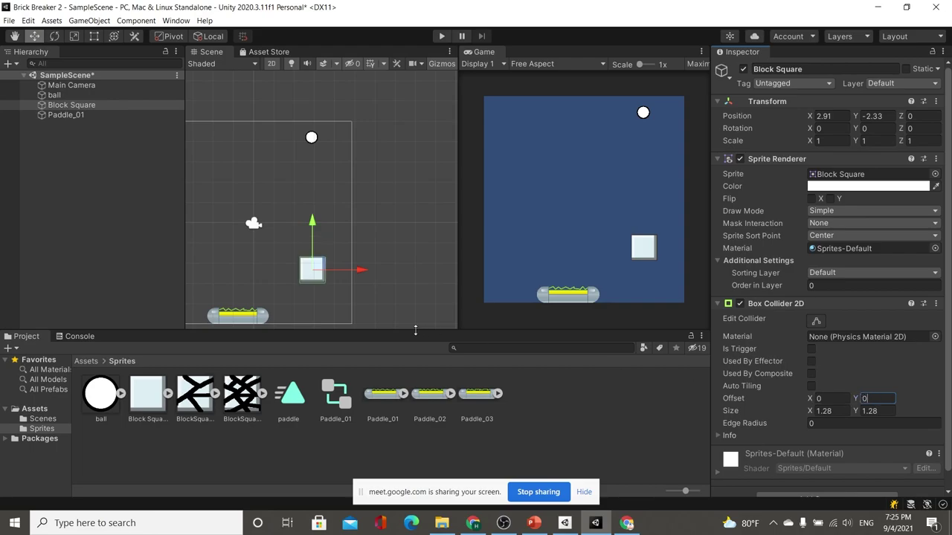
click(123, 270)
key(alt+Tab)
key(alt+Tab)
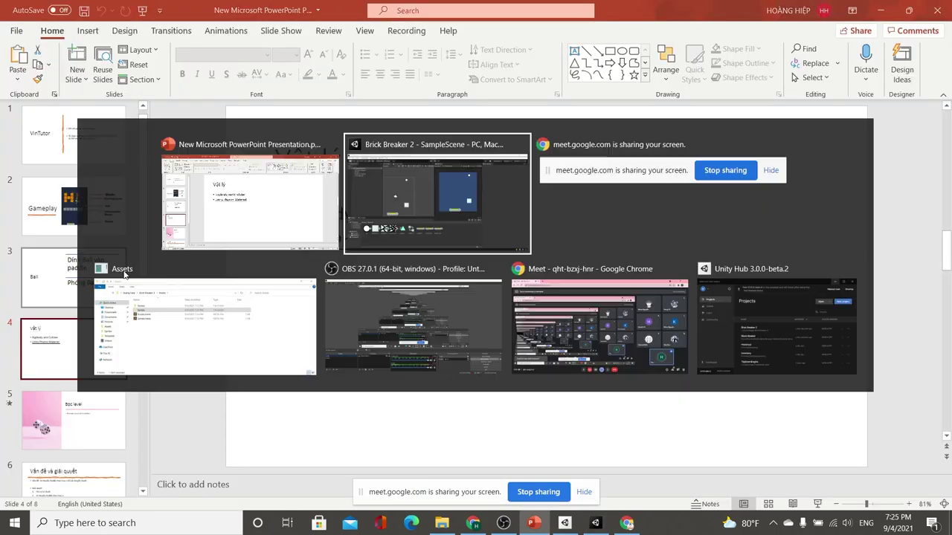
- Dock the Game view back into the Scene tab group and glance at PowerPoint slide 4
click(600, 228)
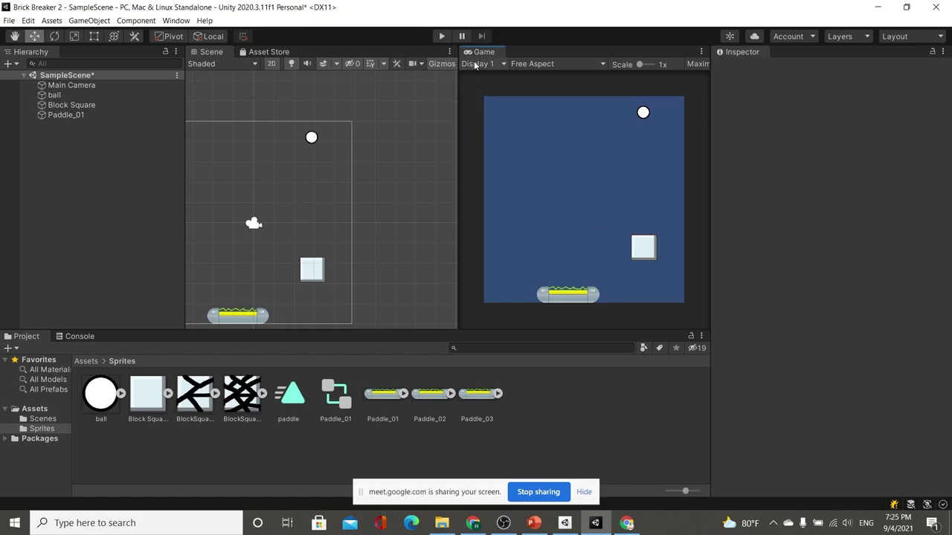
drag(479, 52, 331, 52)
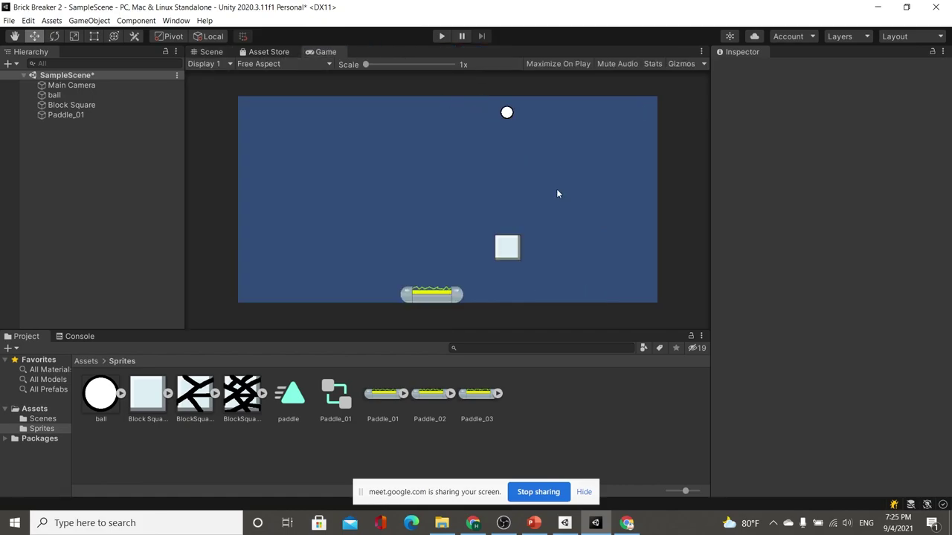
key(alt+Tab)
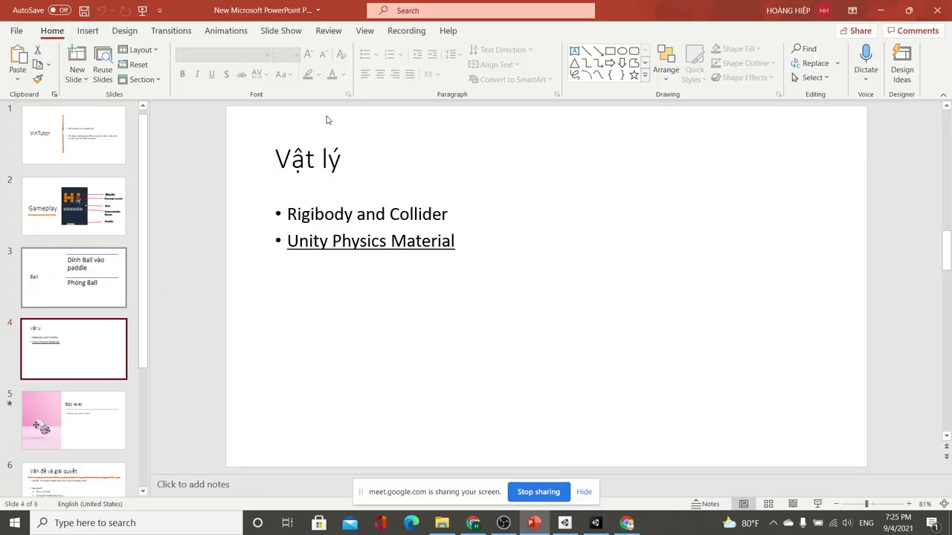
key(alt+Tab)
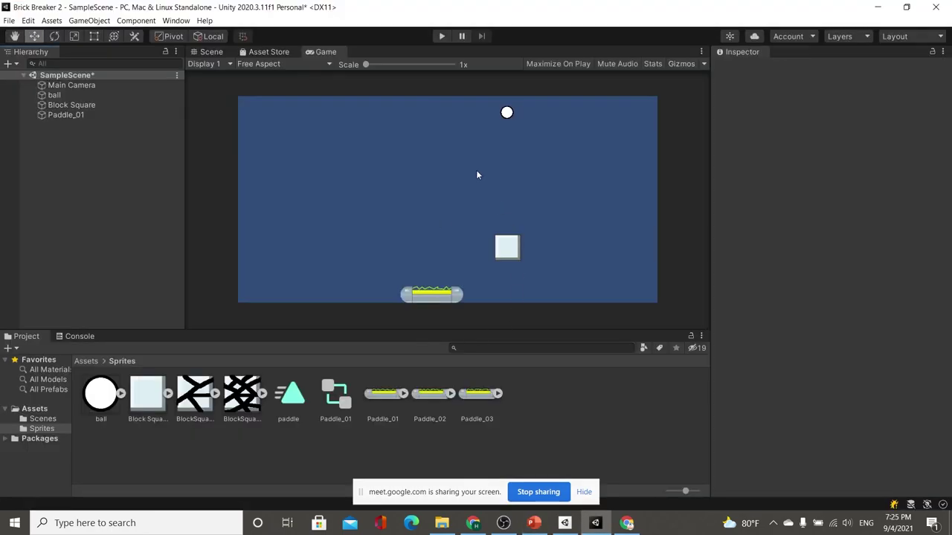
key(alt+Tab)
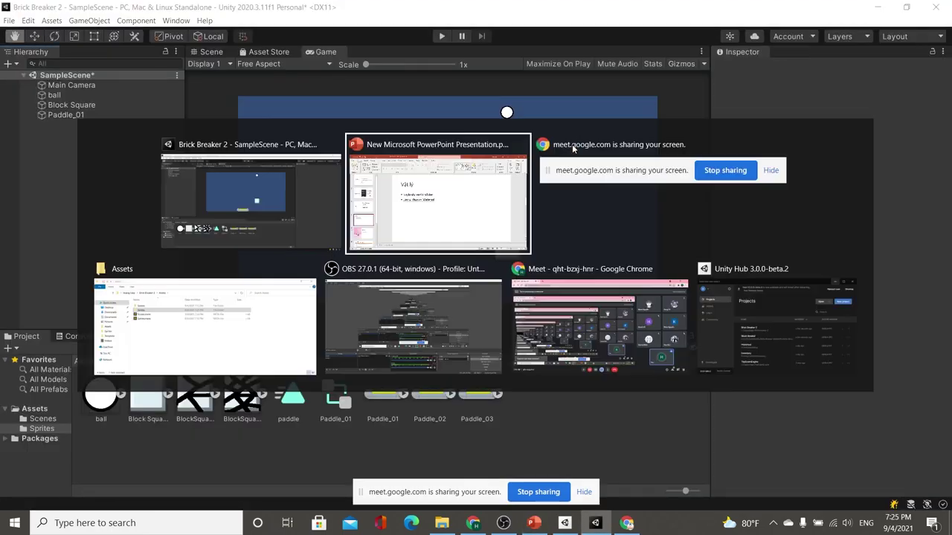
key(alt+Tab)
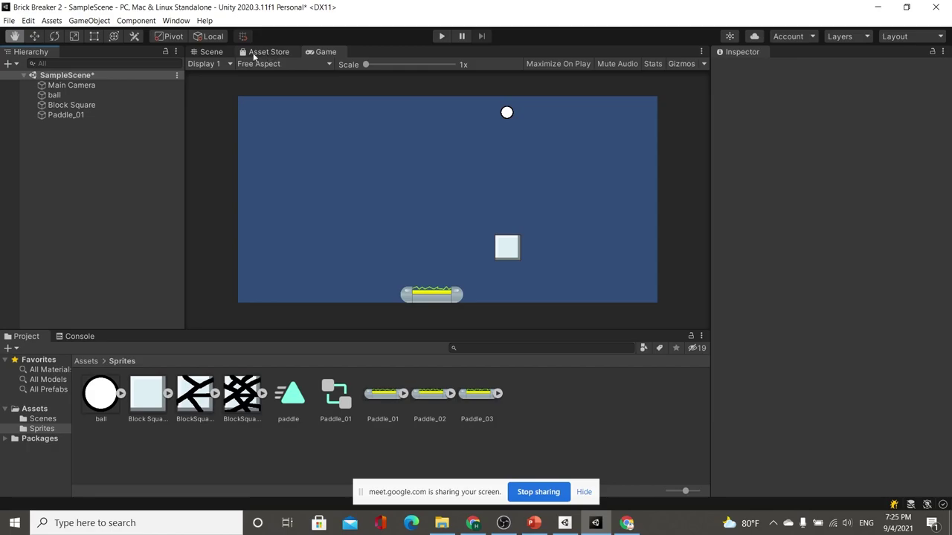
- In the Scene view, drag the ball down to rest just above the Block Square at X 2.9, Y −1.3
click(212, 52)
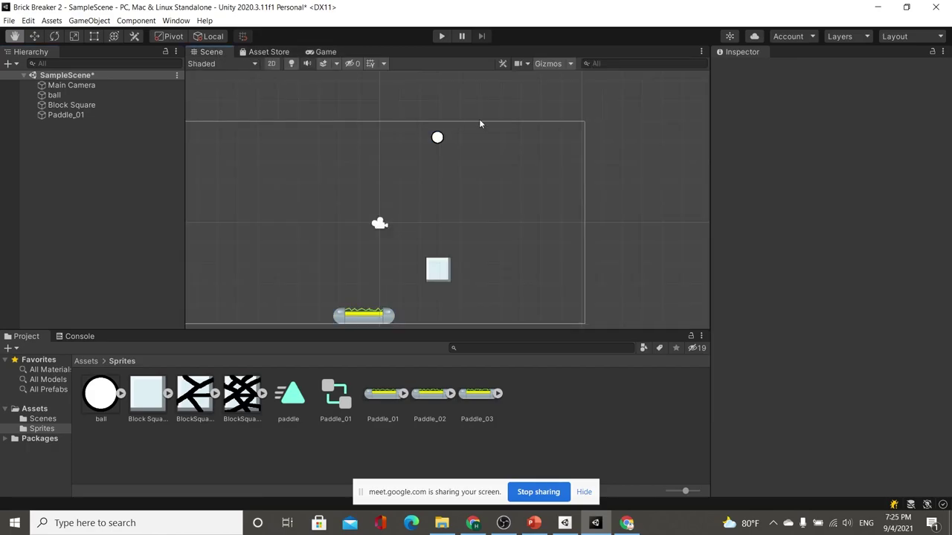
click(437, 140)
mouse_move(443, 133)
mouse_down()
mouse_move(450, 115)
mouse_move(444, 248)
mouse_up()
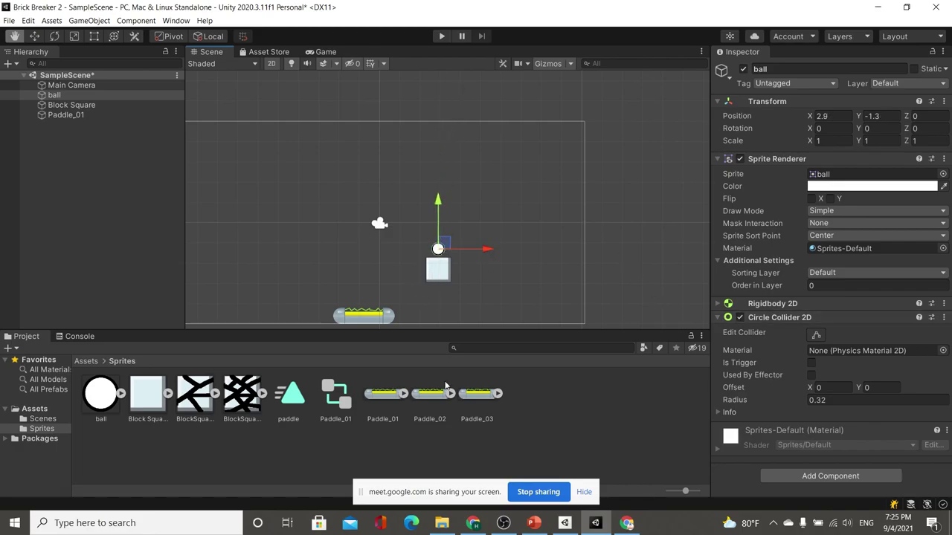
- Create a folder named Materials under Assets and open it
middle_drag(535, 169, 549, 164)
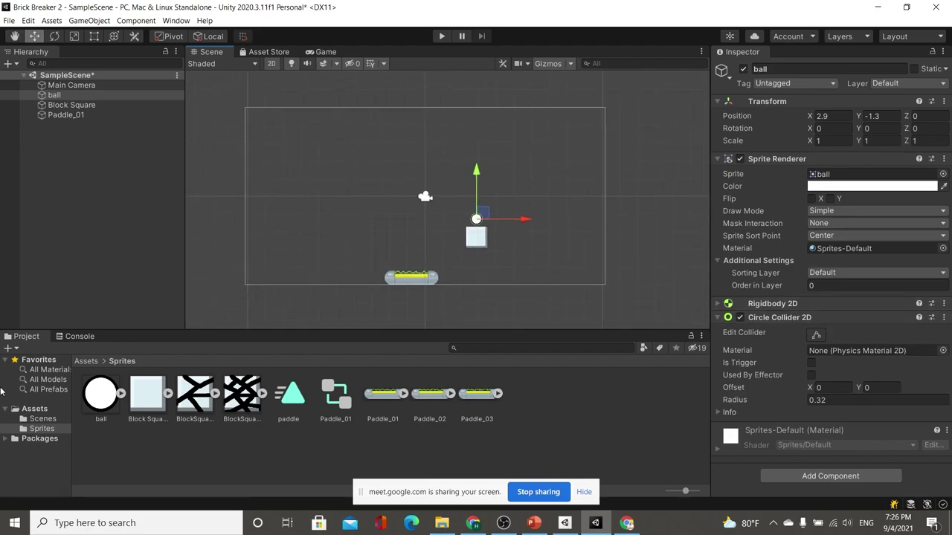
right_click(22, 409)
mouse_move(135, 134)
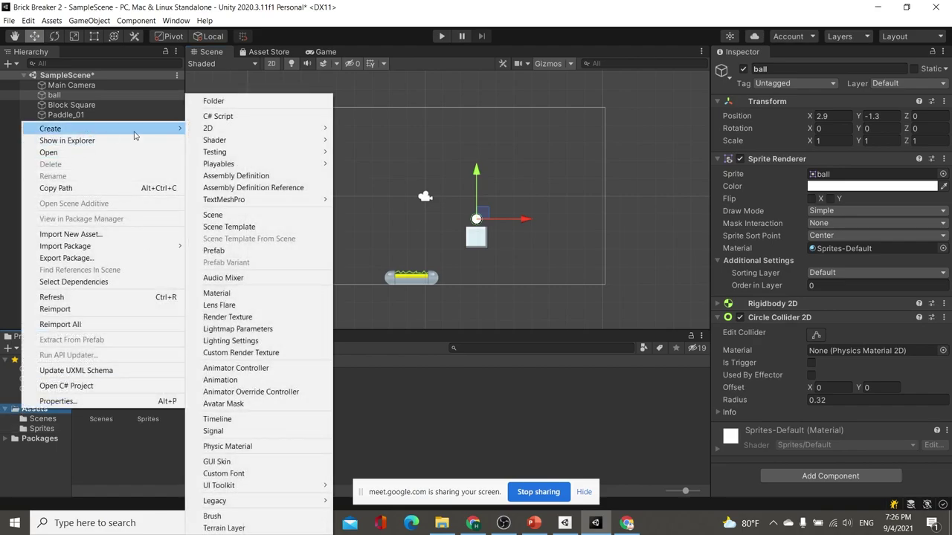
click(237, 104)
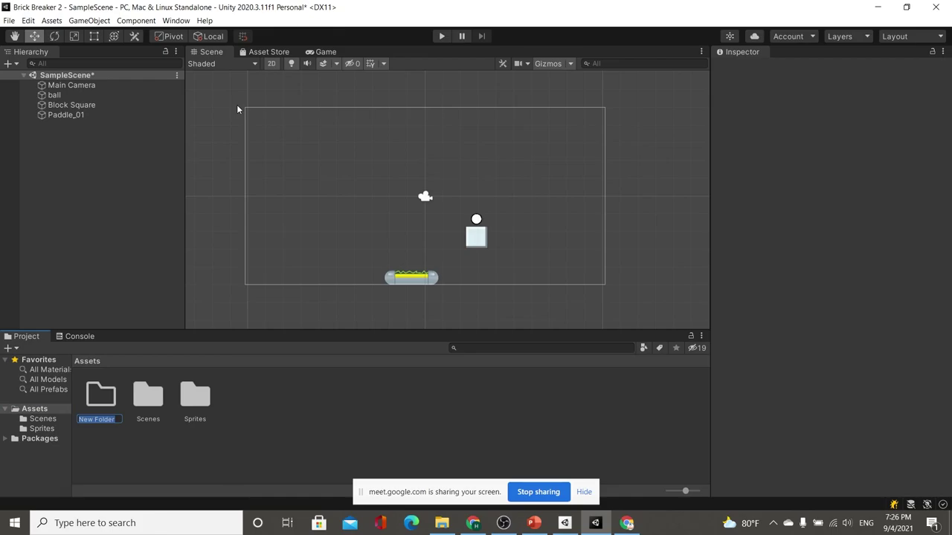
text(Materials)
key(Return)
double_click(100, 400)
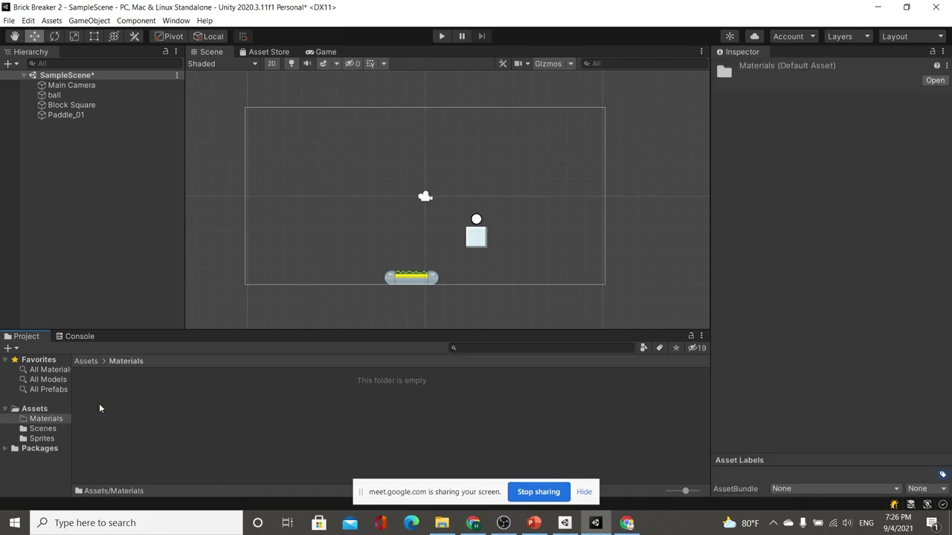
- Create Physic Material assets inside the Materials folder, keeping the default name
right_click(157, 402)
mouse_move(225, 131)
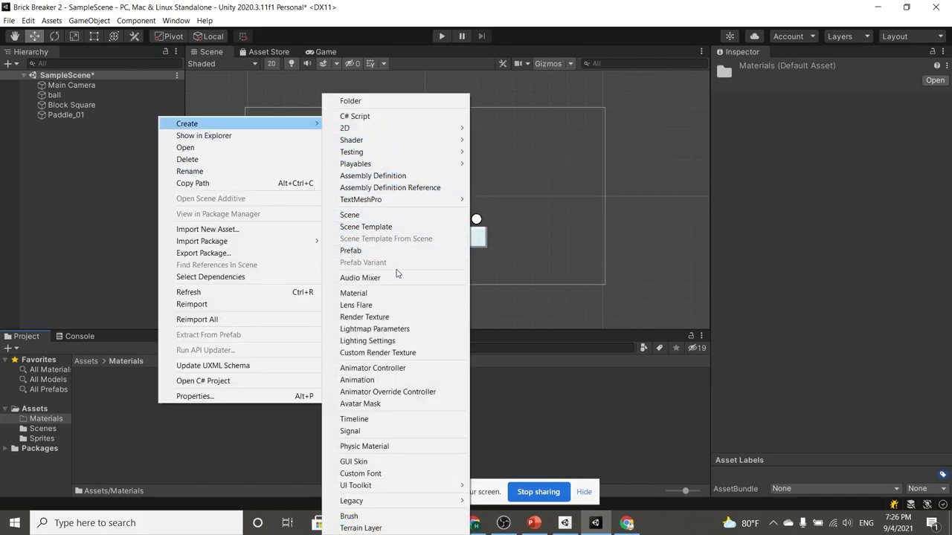
mouse_move(408, 197)
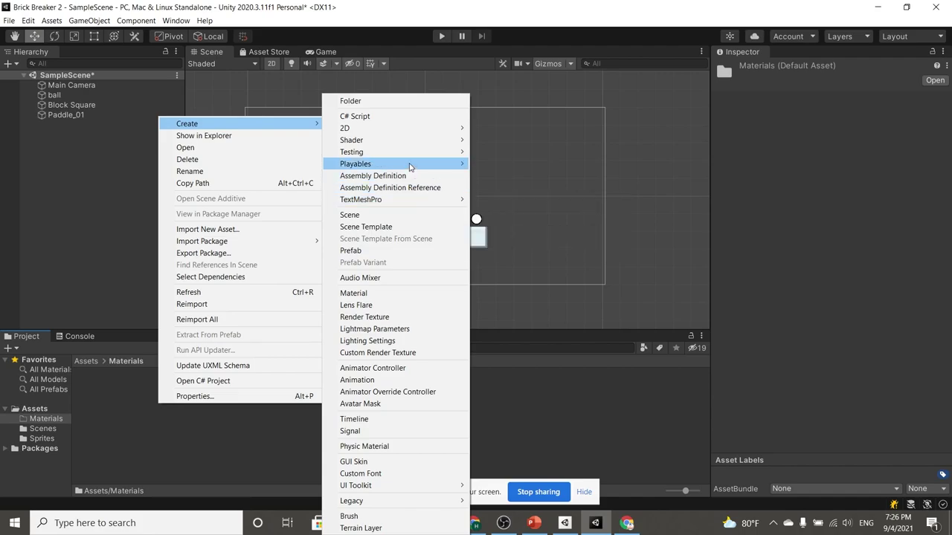
click(372, 446)
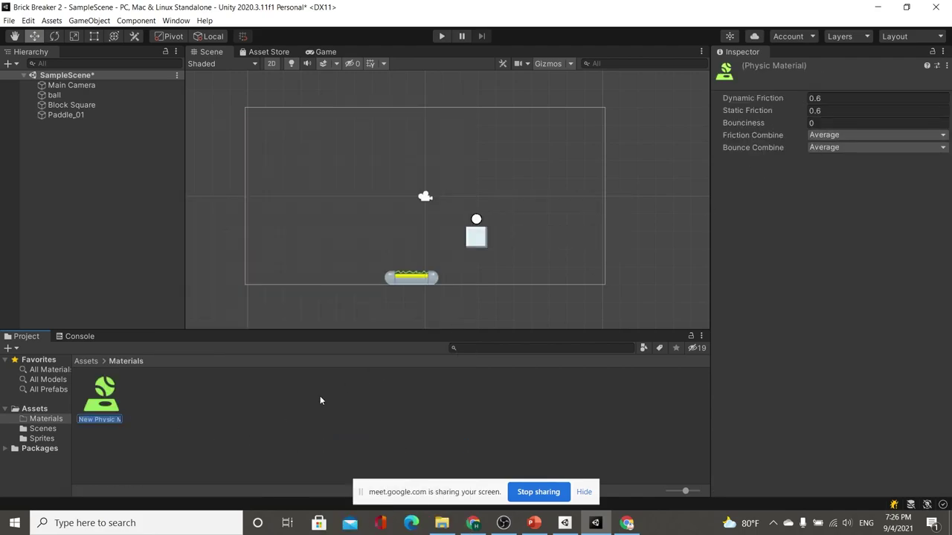
key(Return)
right_click(220, 414)
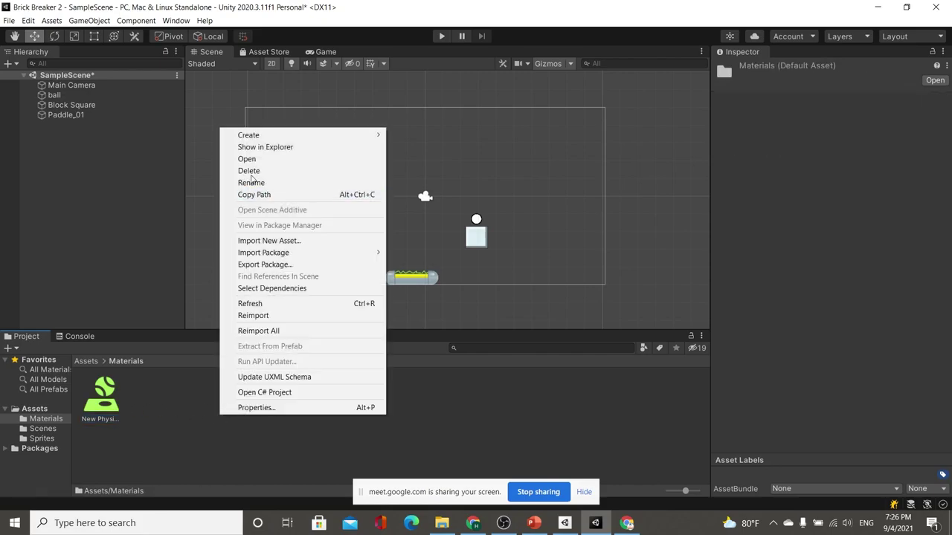
mouse_move(297, 135)
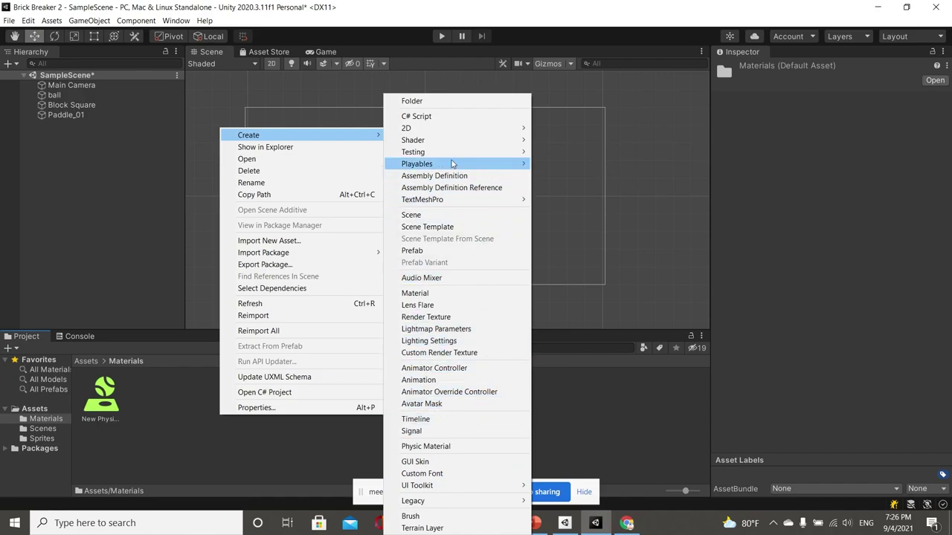
mouse_move(448, 142)
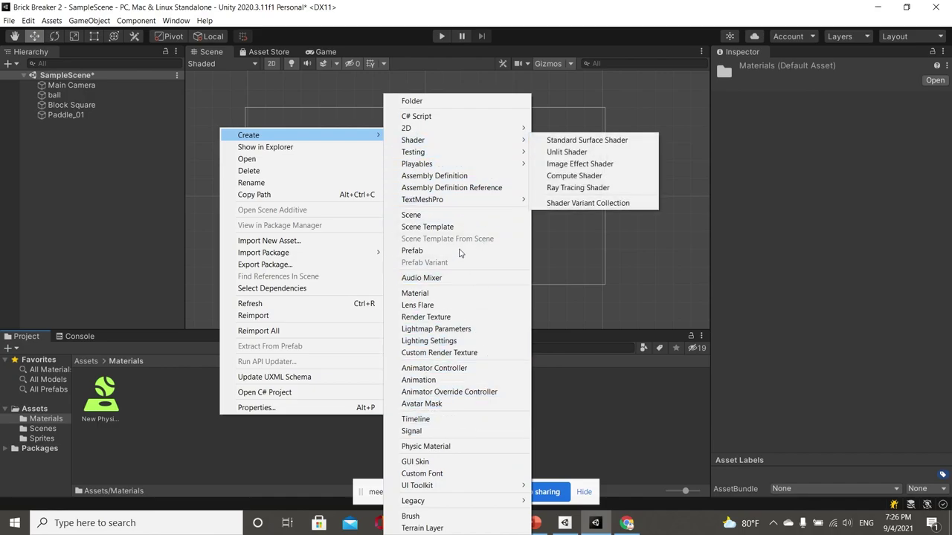
click(425, 446)
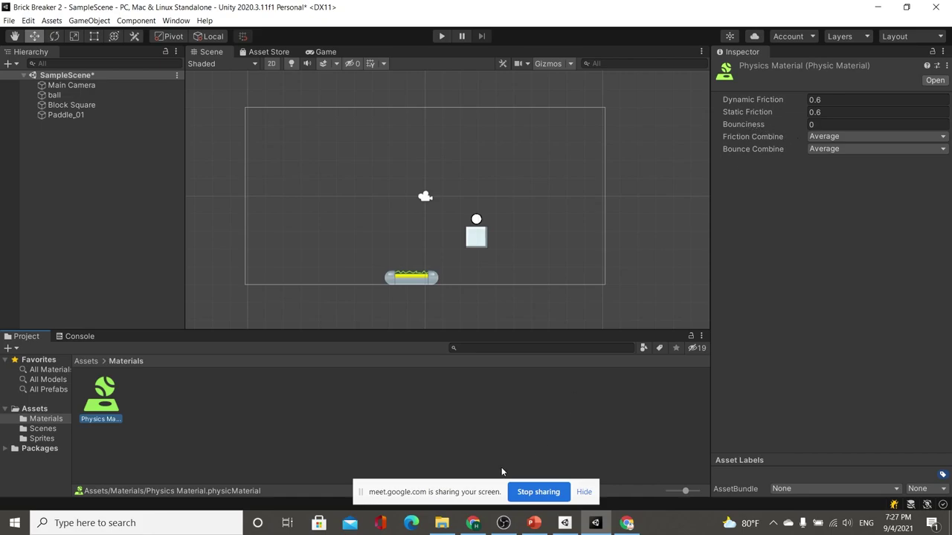
- Open the Physic Material manual page and read how to create one
click(926, 66)
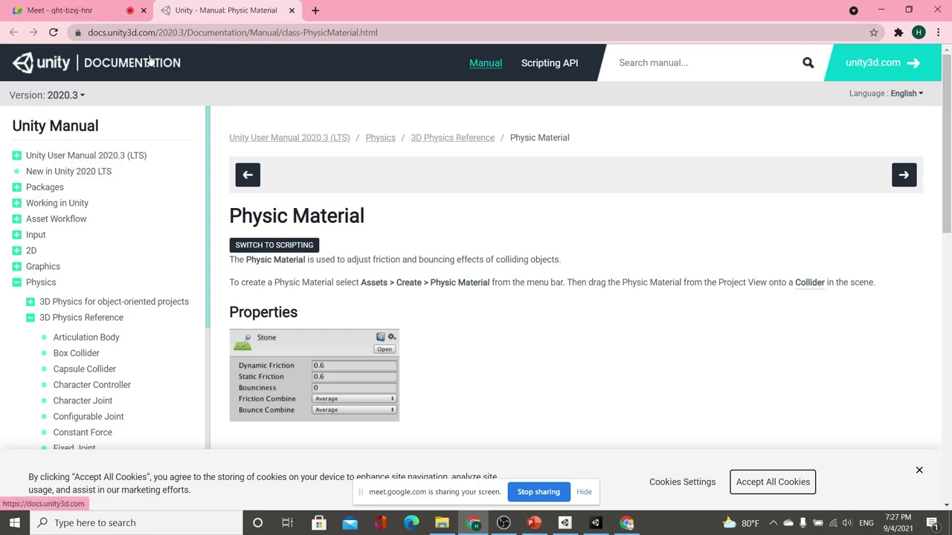
scroll(475, 386, down, 1)
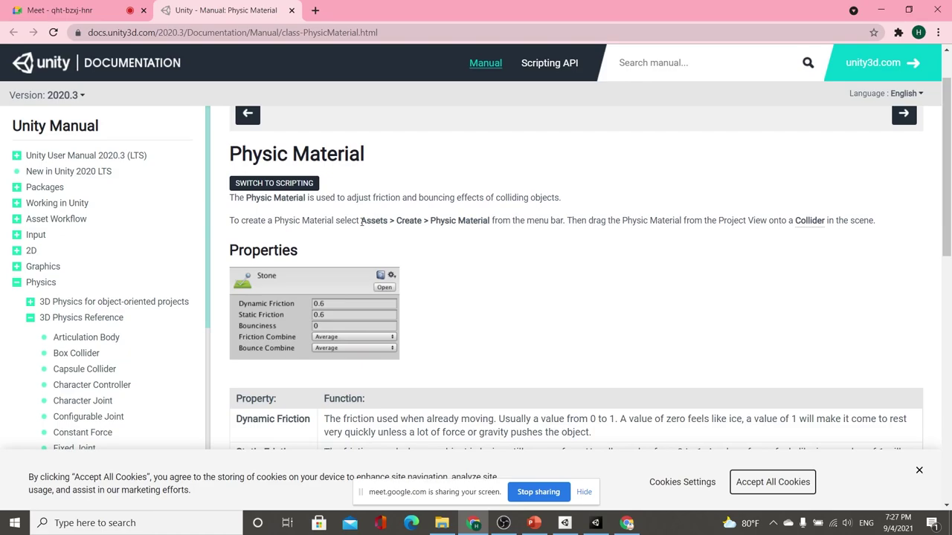
mouse_move(361, 222)
mouse_down()
mouse_move(886, 228)
mouse_move(437, 217)
mouse_up()
click(890, 229)
- Read the Bounciness description, noting a value of 0 will not bounce, then return to Unity
scroll(527, 273, down, 3)
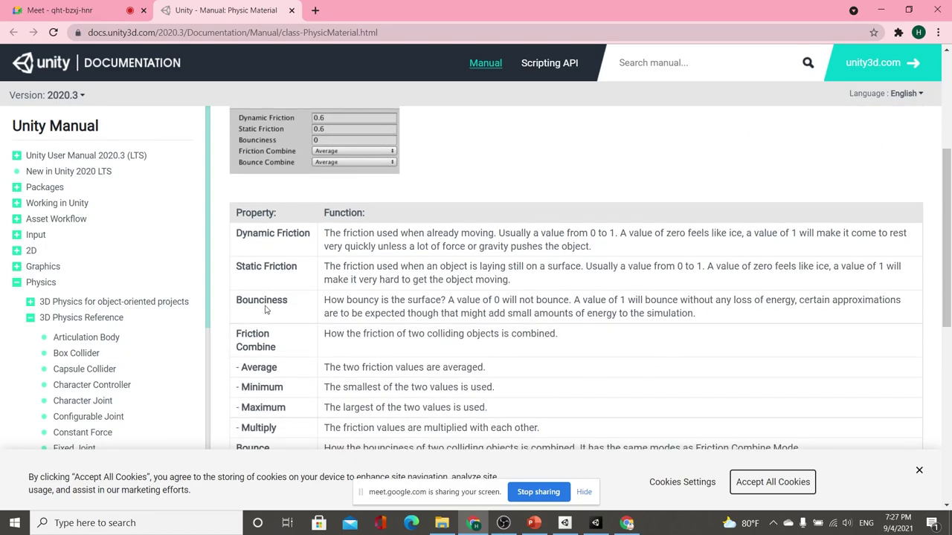
mouse_move(239, 299)
mouse_down()
mouse_move(454, 299)
mouse_move(443, 300)
mouse_up()
click(406, 307)
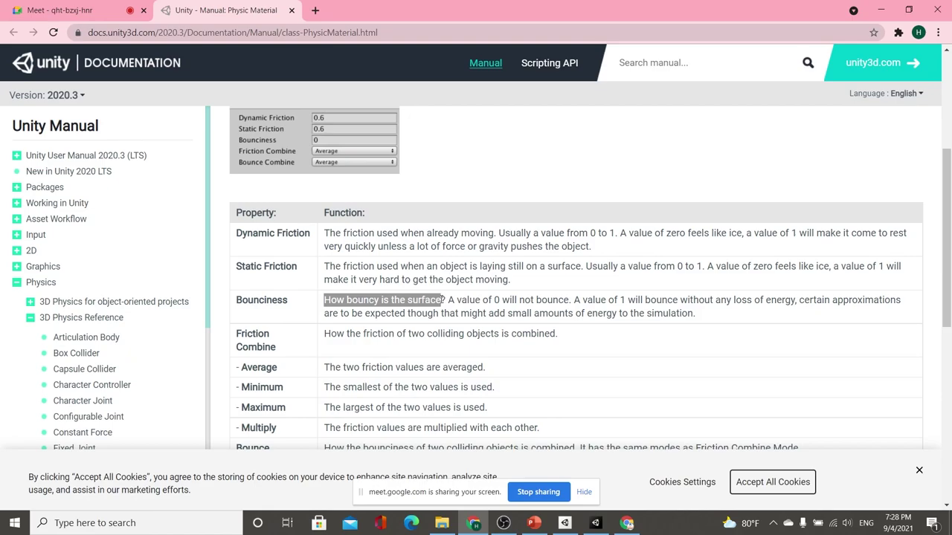
click(561, 300)
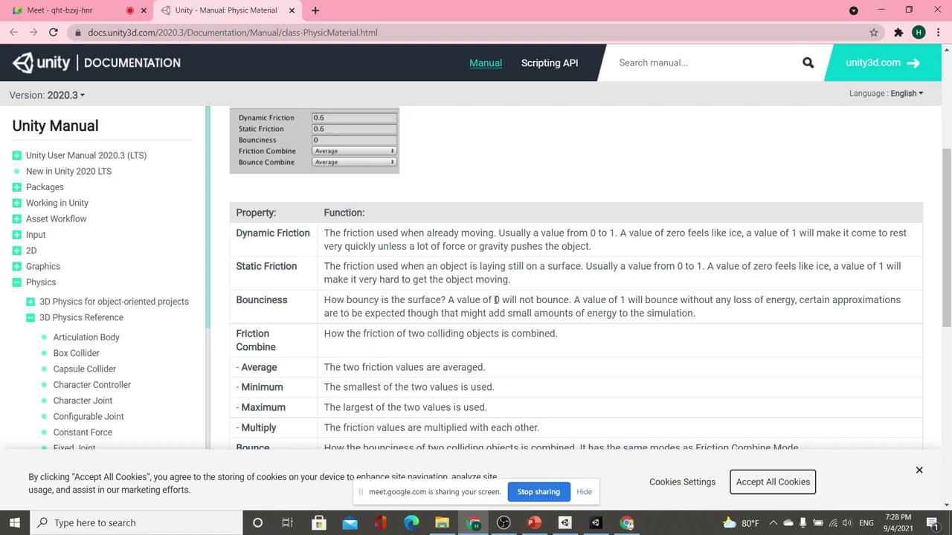
drag(494, 300, 595, 300)
click(621, 299)
click(595, 523)
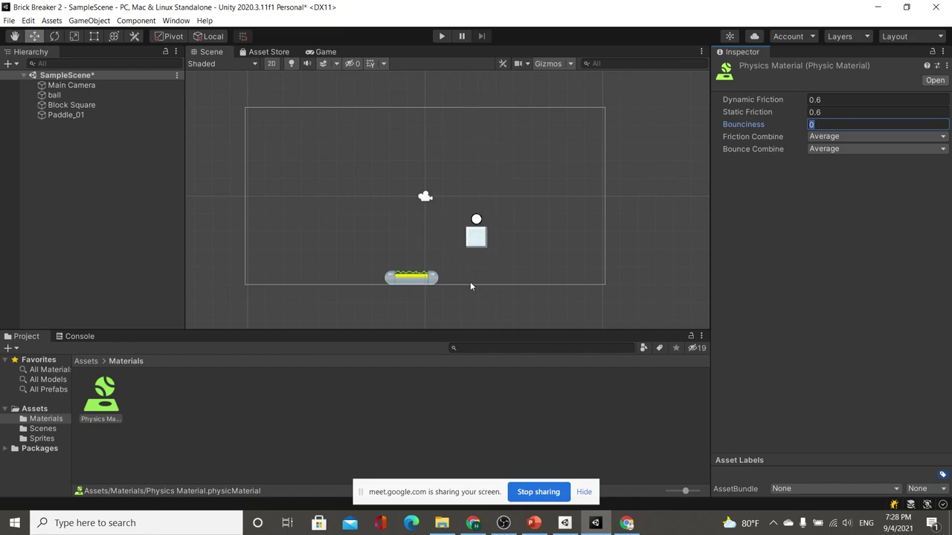
- Set the Physics Material's Bounciness to 1 and both Dynamic and Static Friction to 0
text(1)
click(829, 100)
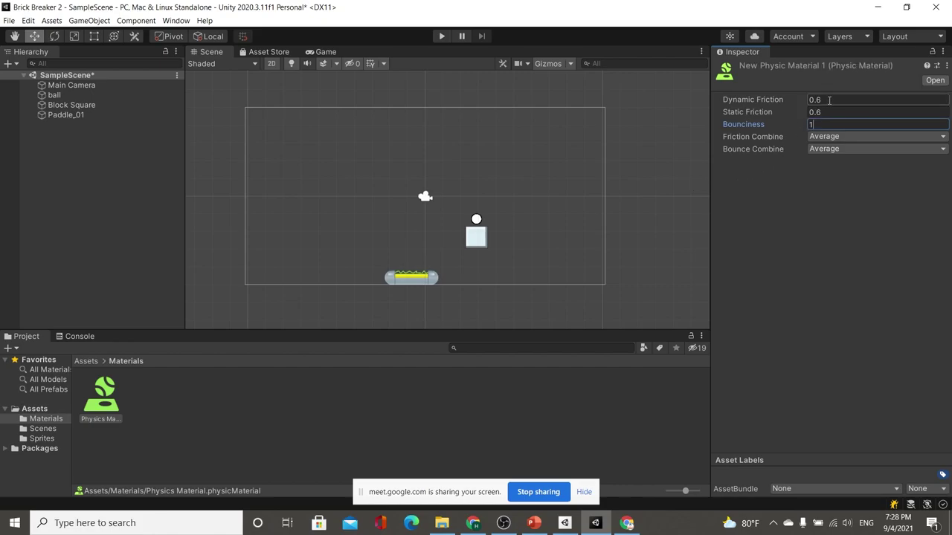
text(0)
click(828, 112)
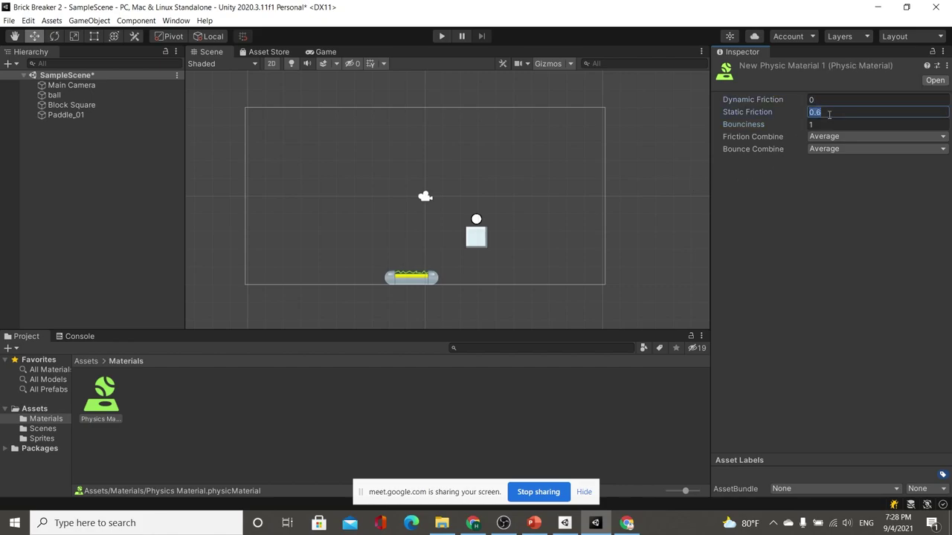
text(0)
- Try assigning the Physics Material to the ball's Rigidbody 2D Material slot
click(70, 116)
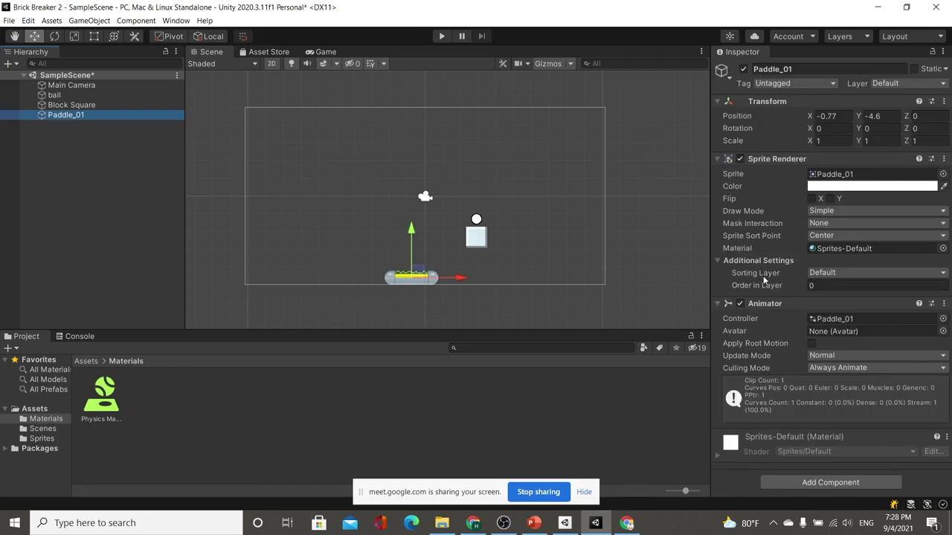
click(70, 105)
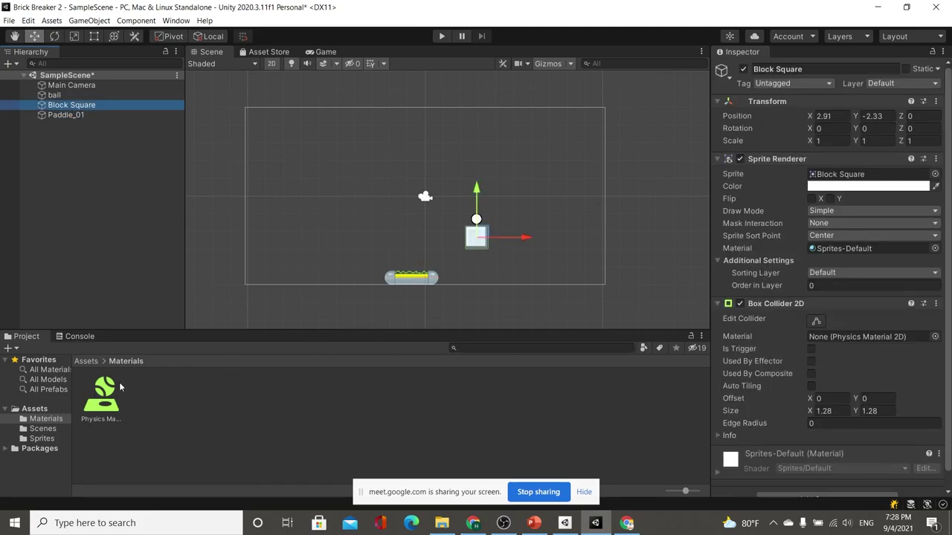
drag(119, 382, 56, 99)
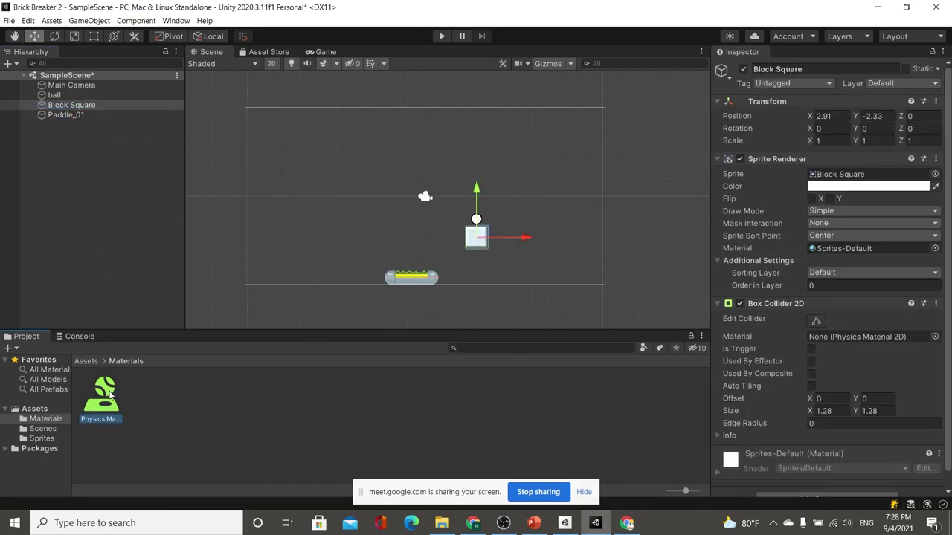
click(56, 99)
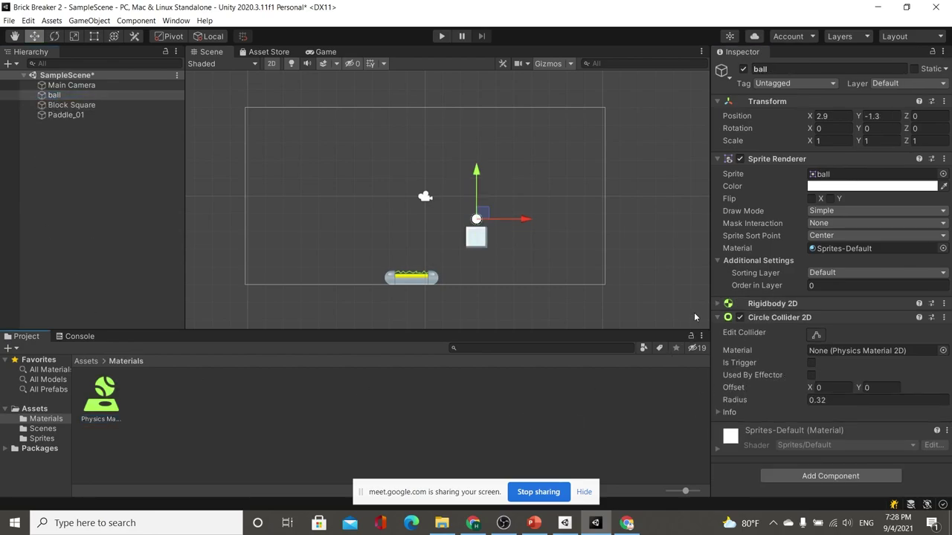
click(772, 303)
mouse_move(101, 398)
mouse_down()
mouse_move(906, 331)
mouse_move(134, 384)
mouse_up()
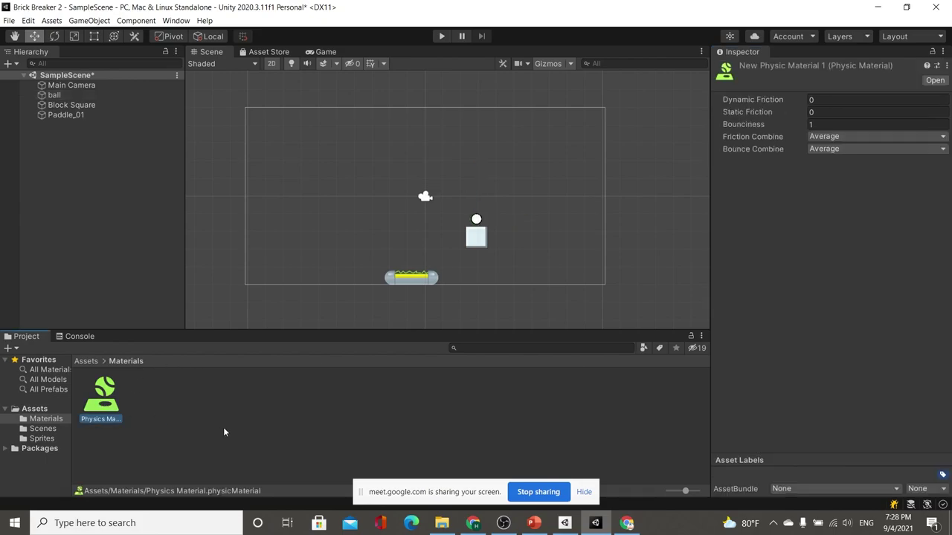
- Create a Physics Material 2D named New Physics Material 2D in Materials
right_click(159, 417)
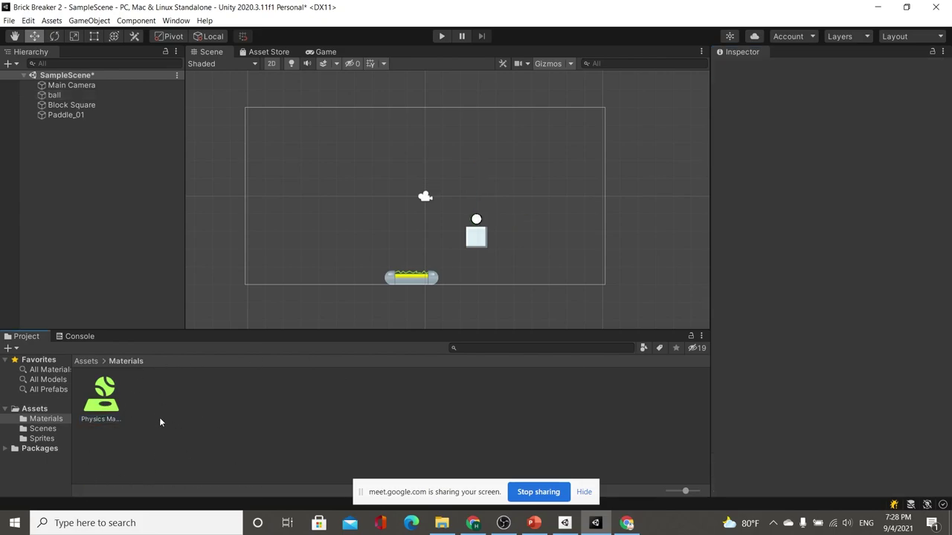
mouse_move(314, 146)
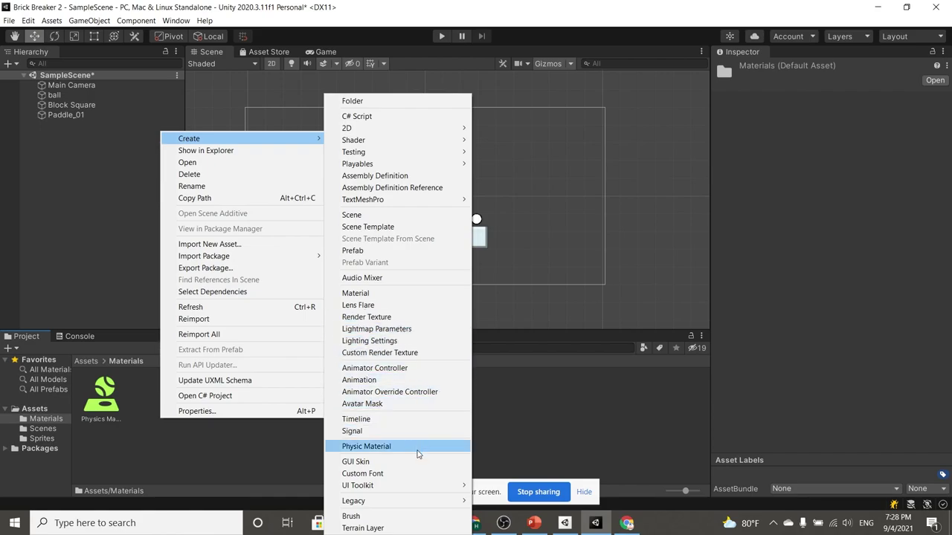
mouse_move(421, 508)
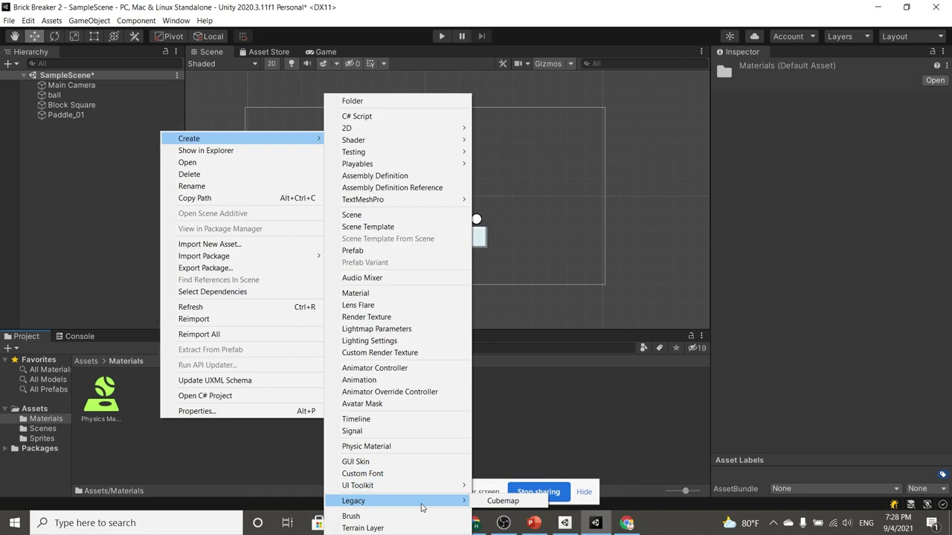
mouse_move(377, 130)
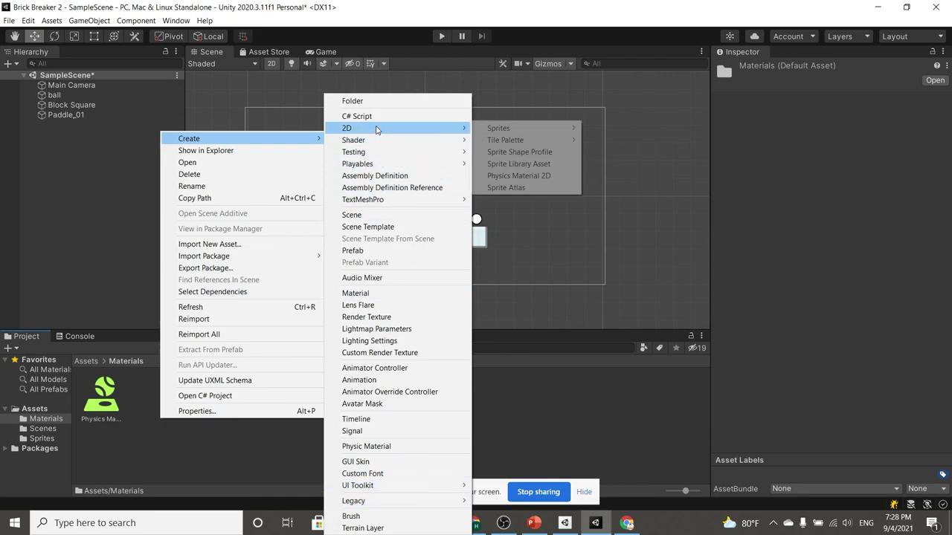
click(518, 176)
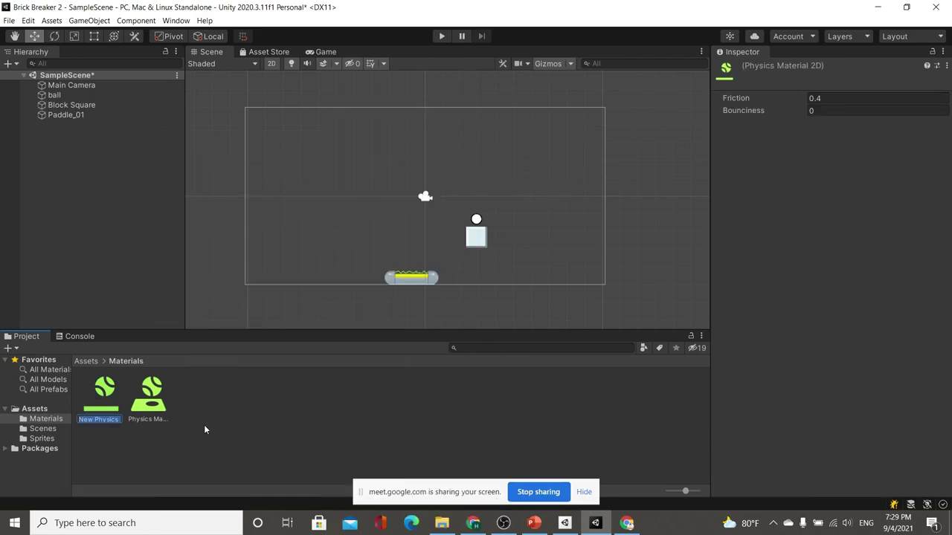
key(Return)
- Delete the old 3D Physics Material, keeping the new 2D material
key(Delete)
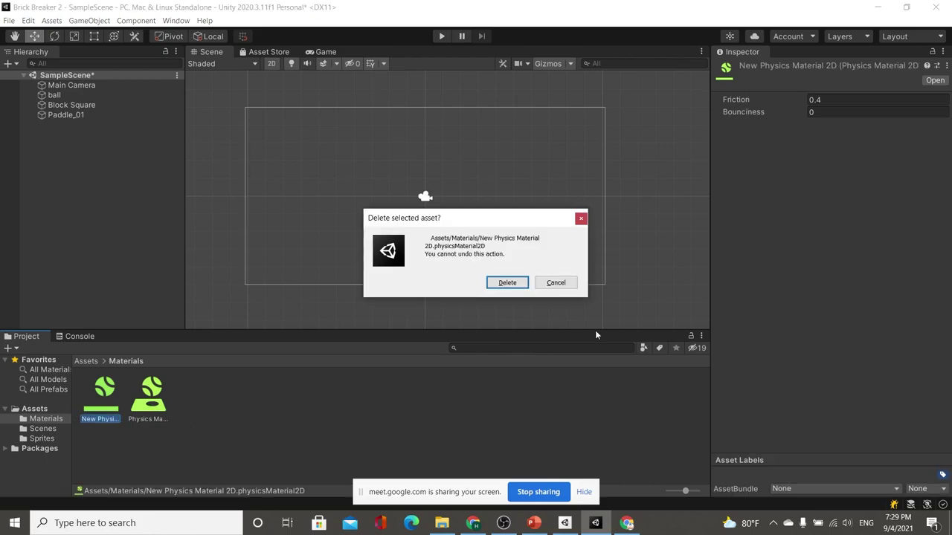
click(556, 281)
click(159, 398)
key(Delete)
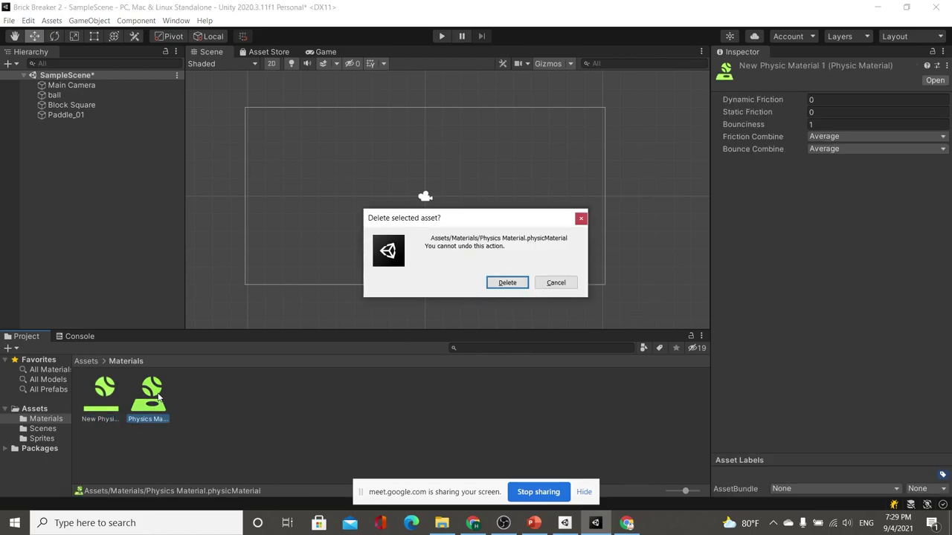
click(506, 281)
- Give New Physics Material 2D a Bounciness of 1
click(115, 409)
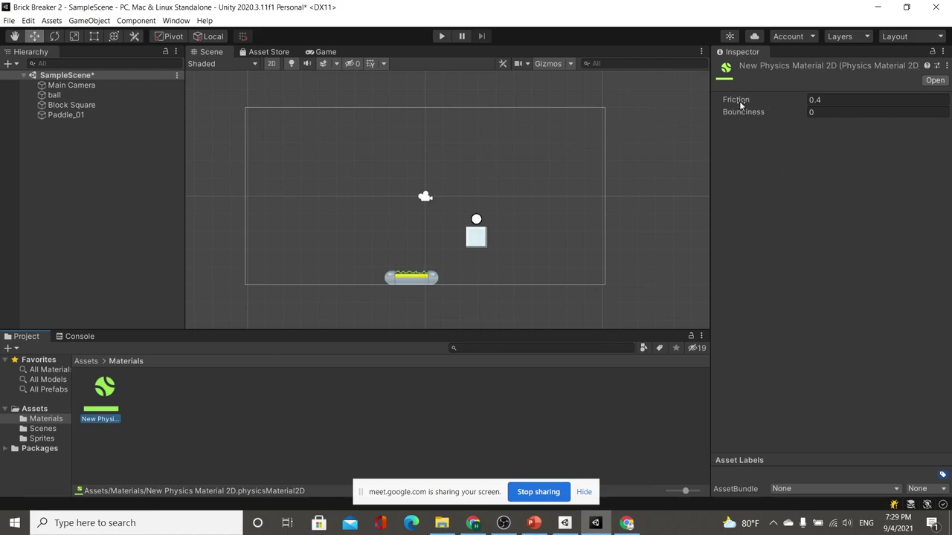
click(829, 113)
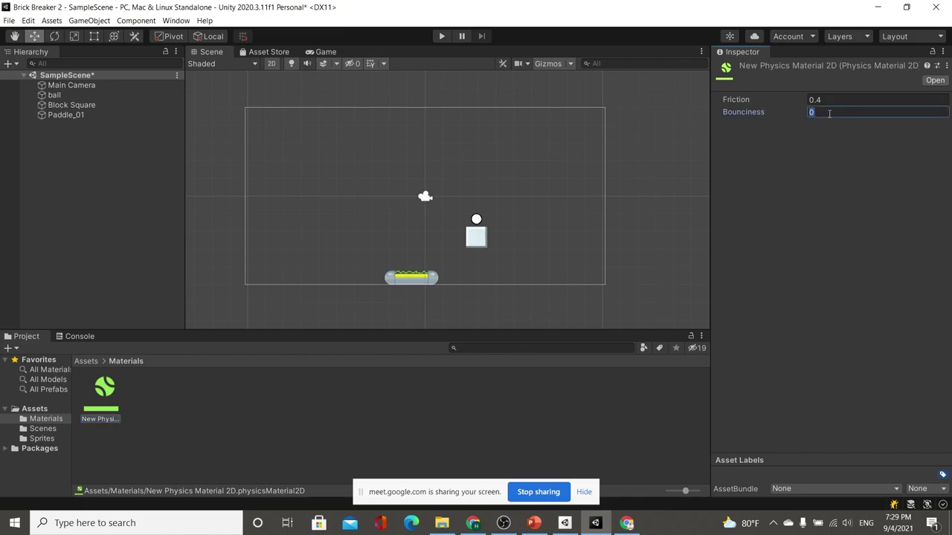
text(1)
click(832, 102)
- Set Friction to 0 and assign New Physics Material 2D to the ball's Rigidbody 2D
text(0)
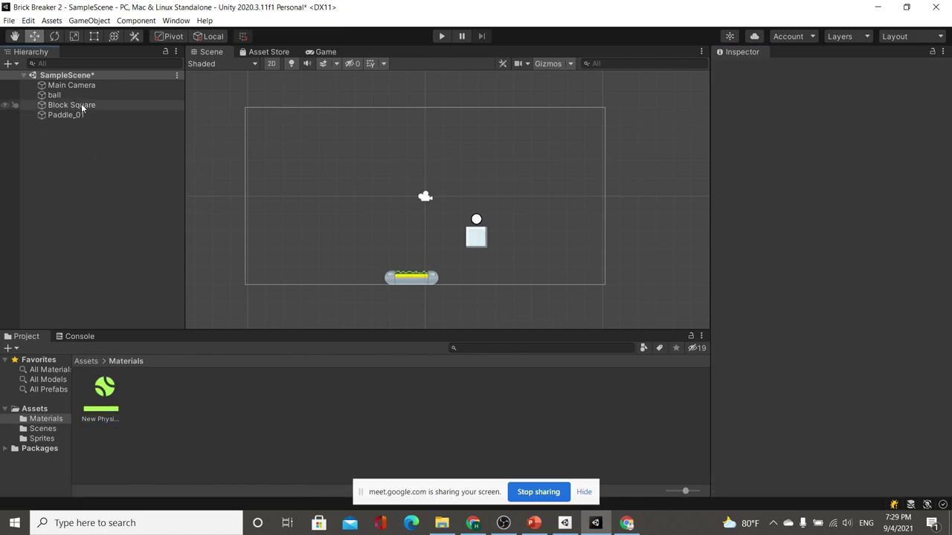
click(74, 95)
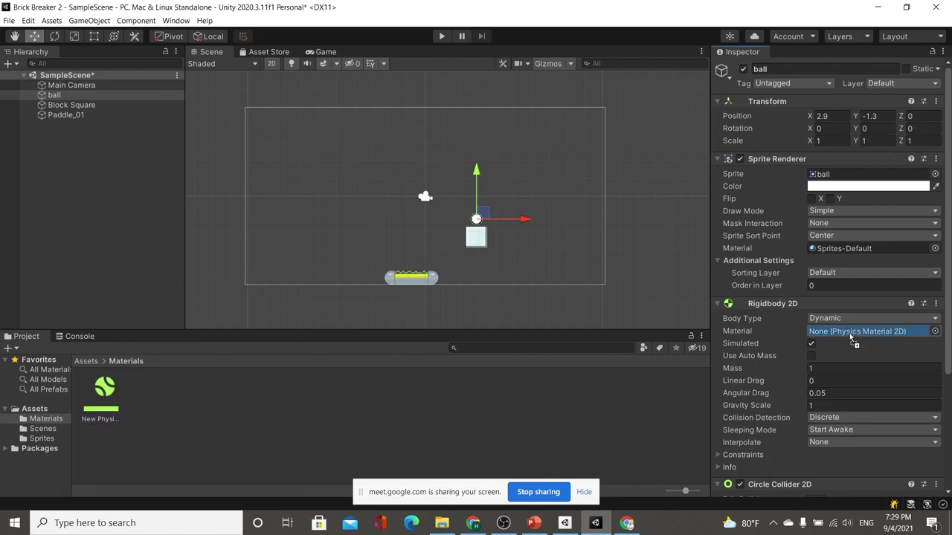
drag(816, 367, 853, 333)
- Place the Game view beside the Scene view and run a quick play test
click(327, 51)
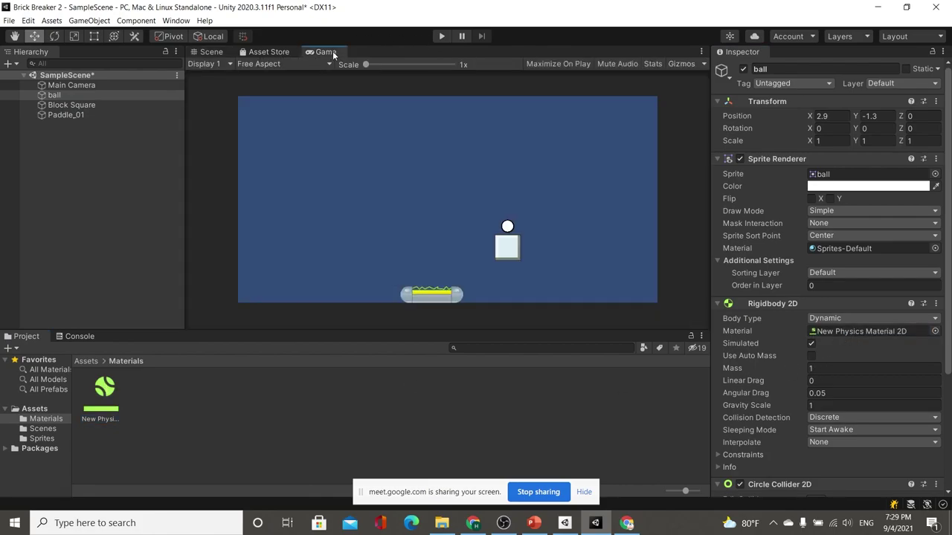
drag(332, 50, 257, 51)
click(443, 35)
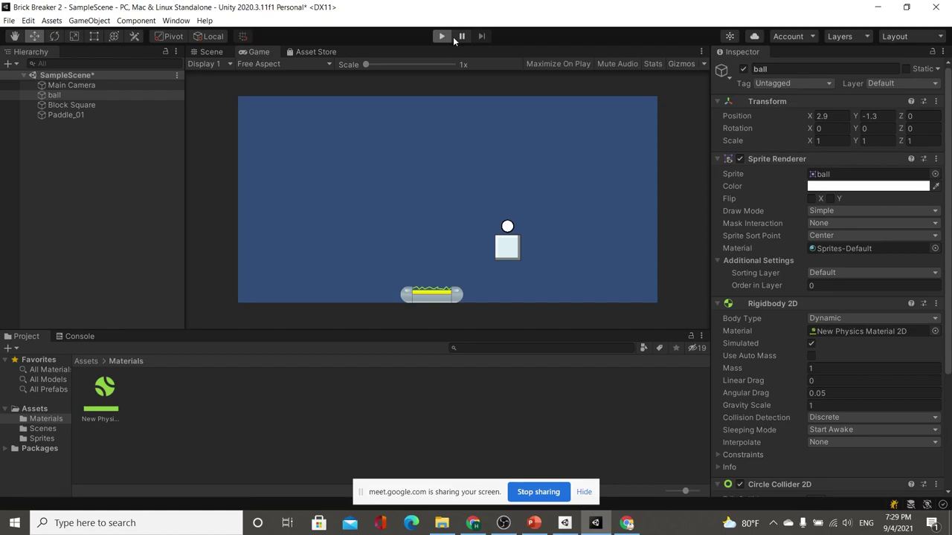
click(442, 35)
click(208, 63)
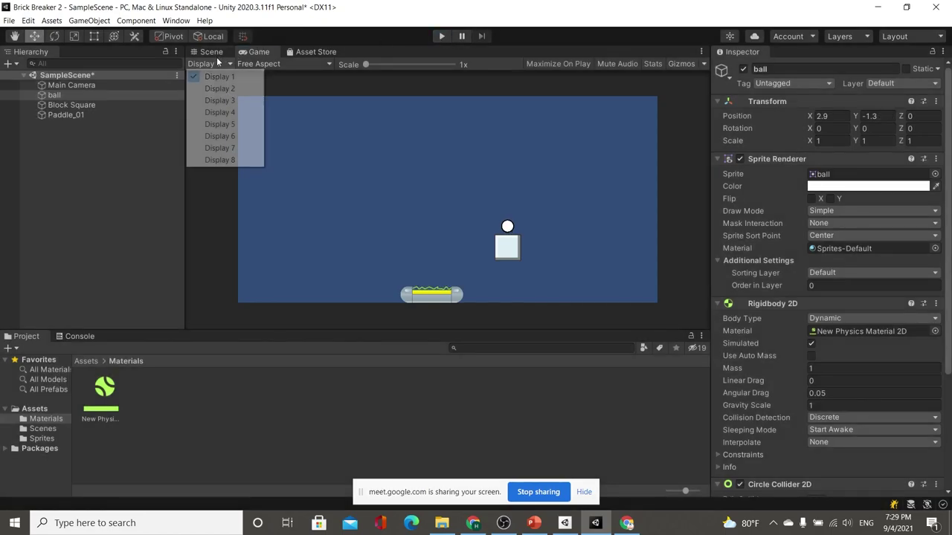
- Raise the ball to Y 3.59 and play again to watch it bounce
click(211, 51)
drag(482, 211, 482, 125)
click(259, 51)
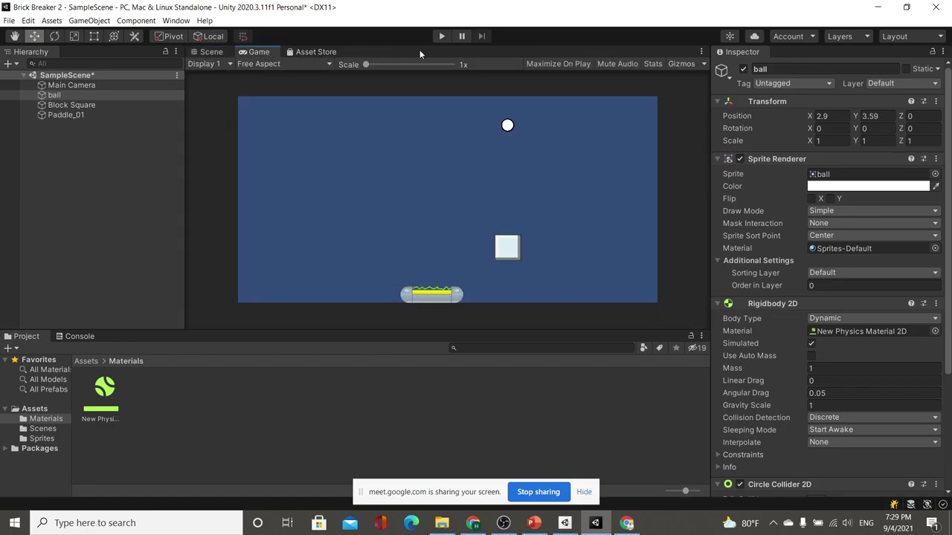
click(443, 38)
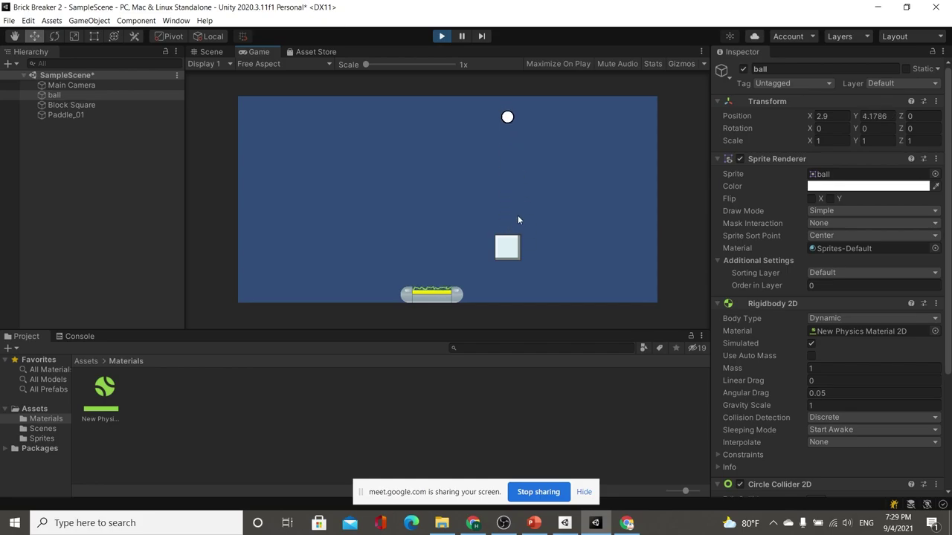
click(441, 36)
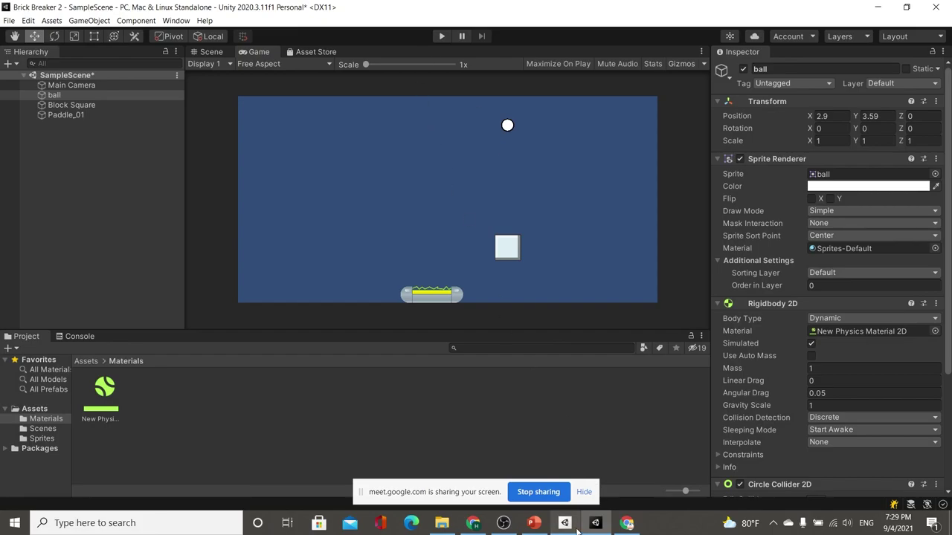
- Show slide 5, "Bọc level", in PowerPoint, then return to Unity
click(534, 523)
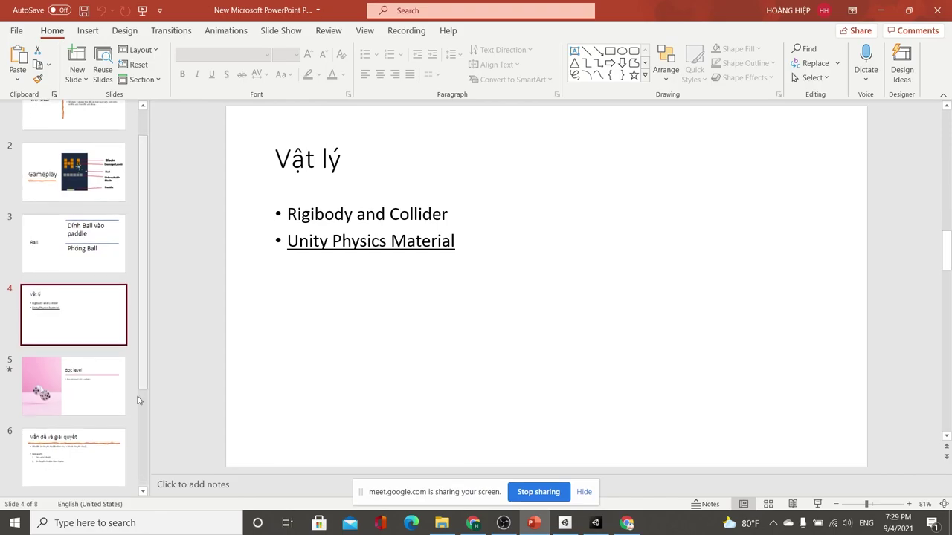
click(115, 393)
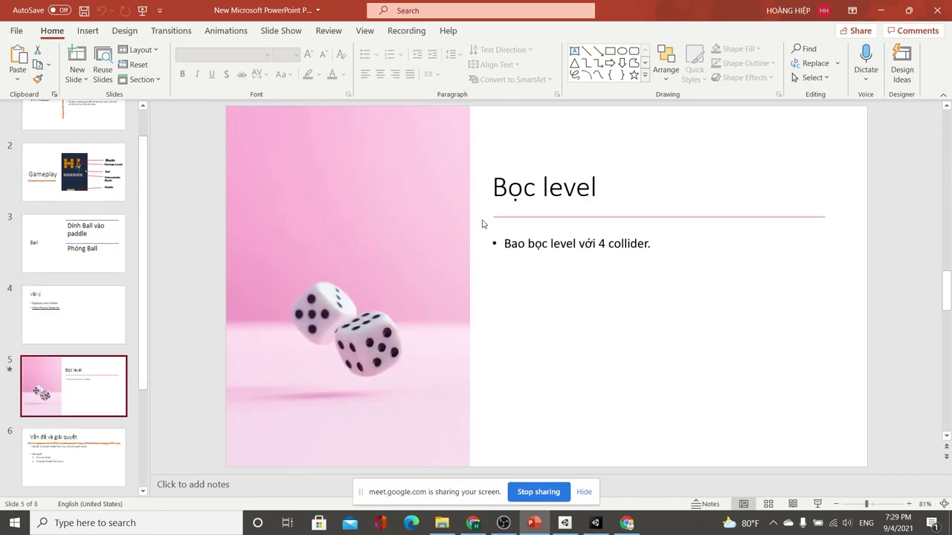
click(595, 523)
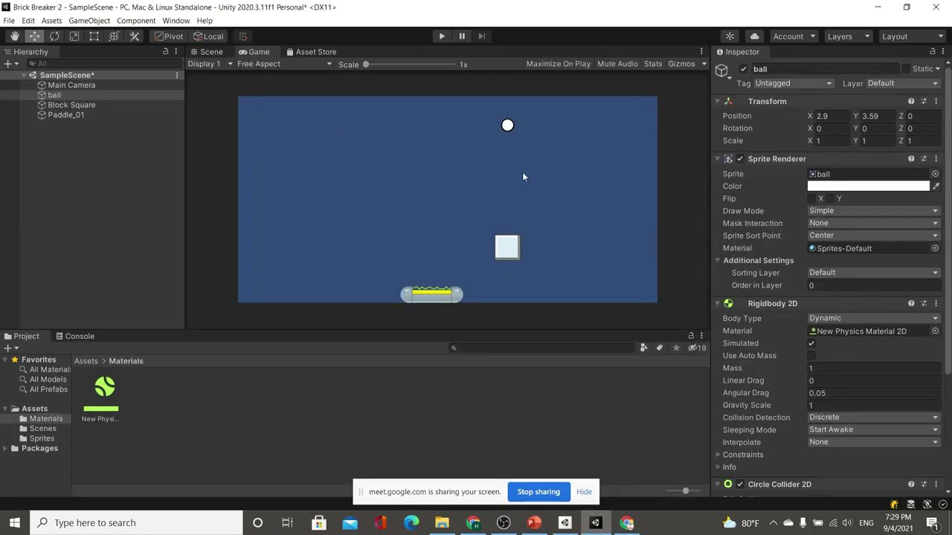
- Go back to the Scene view and open the Hierarchy menu for adding an empty GameObject
click(215, 52)
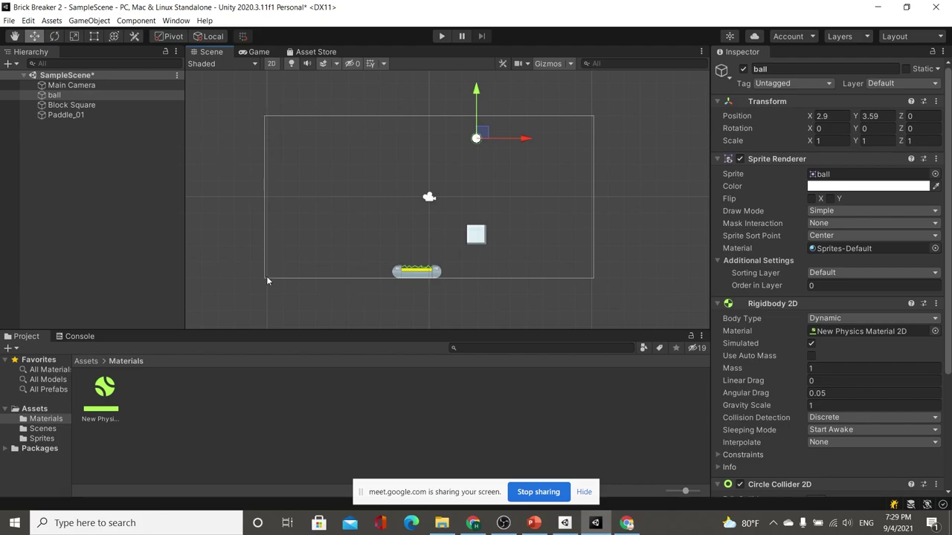
right_click(81, 148)
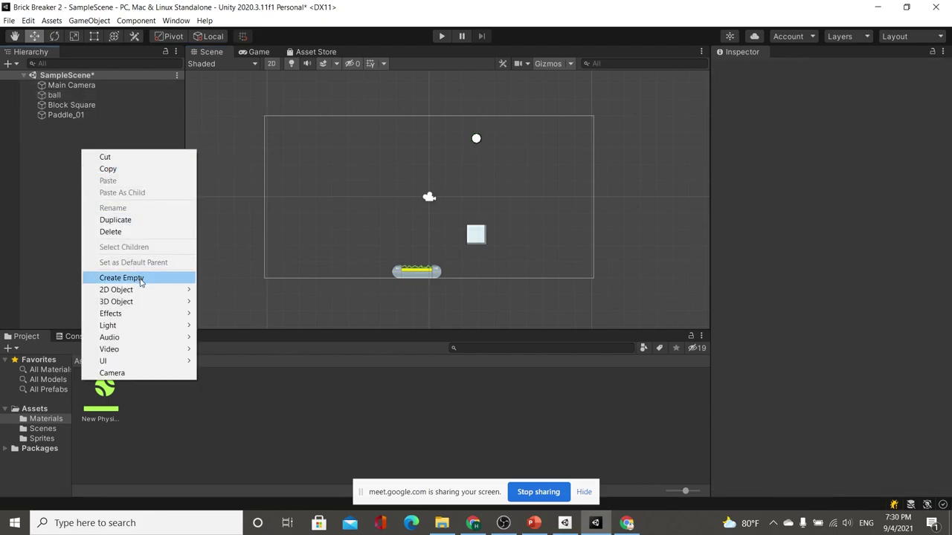
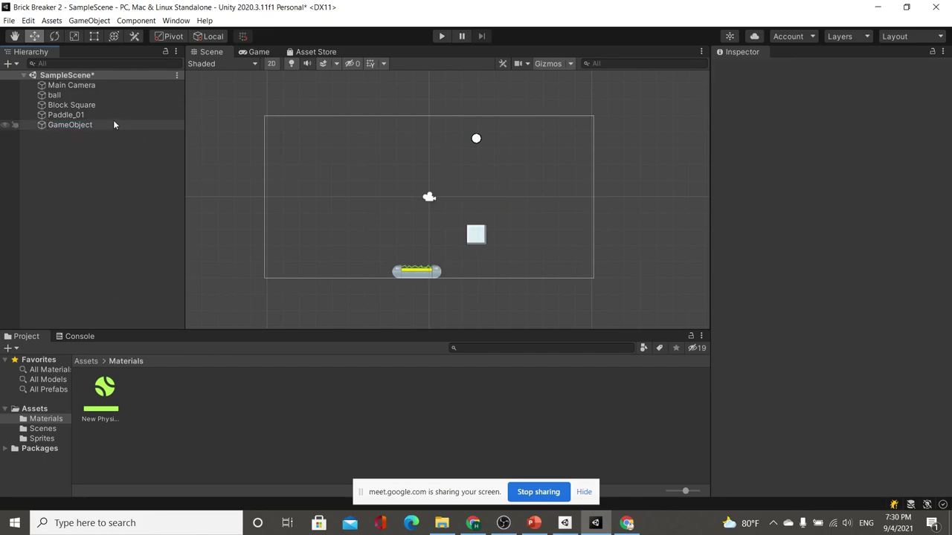
- Select Paddle_01 and add a Polygon Collider 2D by searching 'pol'
click(80, 99)
click(76, 115)
click(72, 105)
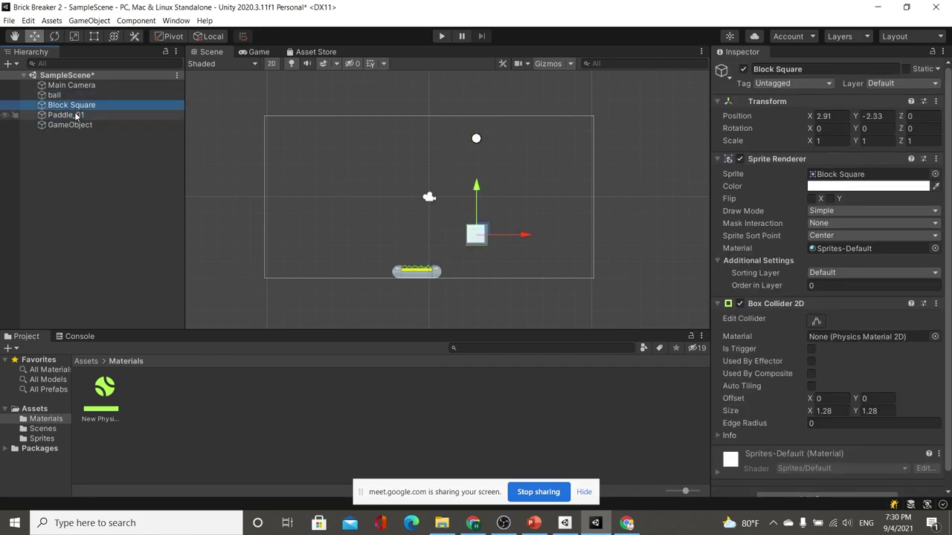
click(65, 115)
click(830, 482)
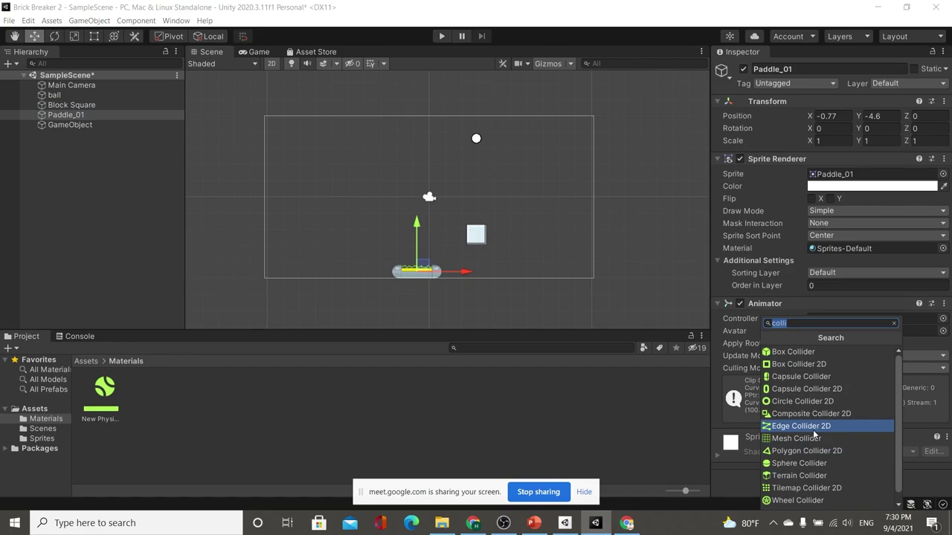
text(pol)
click(811, 353)
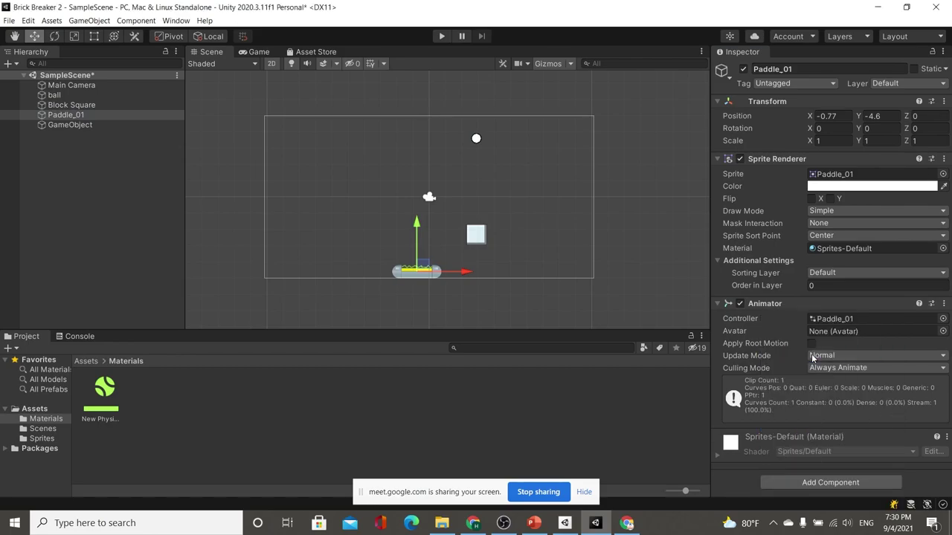
- Zoom the Scene view in and out to inspect the collider outline around the paddle sprite
scroll(827, 373, down, 3)
scroll(372, 270, up, 2)
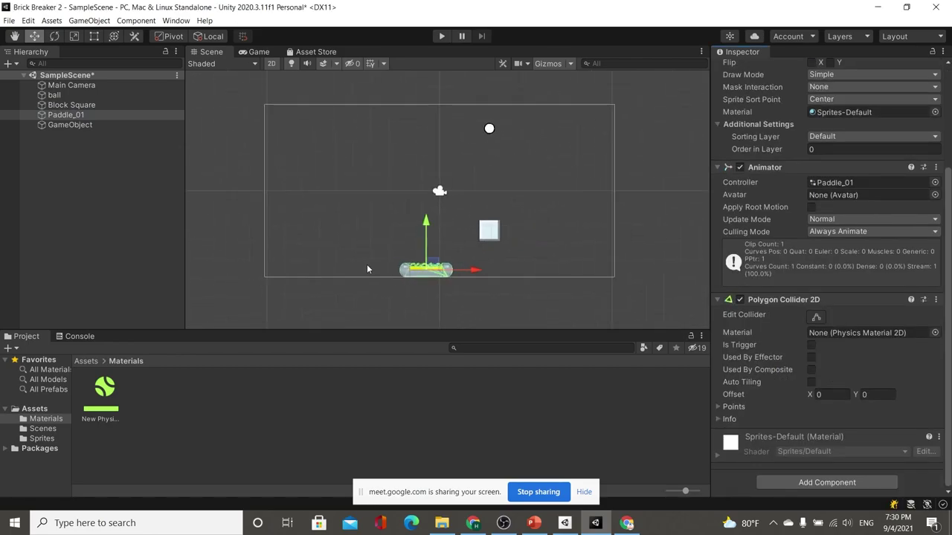
scroll(394, 271, up, 2)
scroll(414, 275, up, 3)
scroll(414, 275, down, 3)
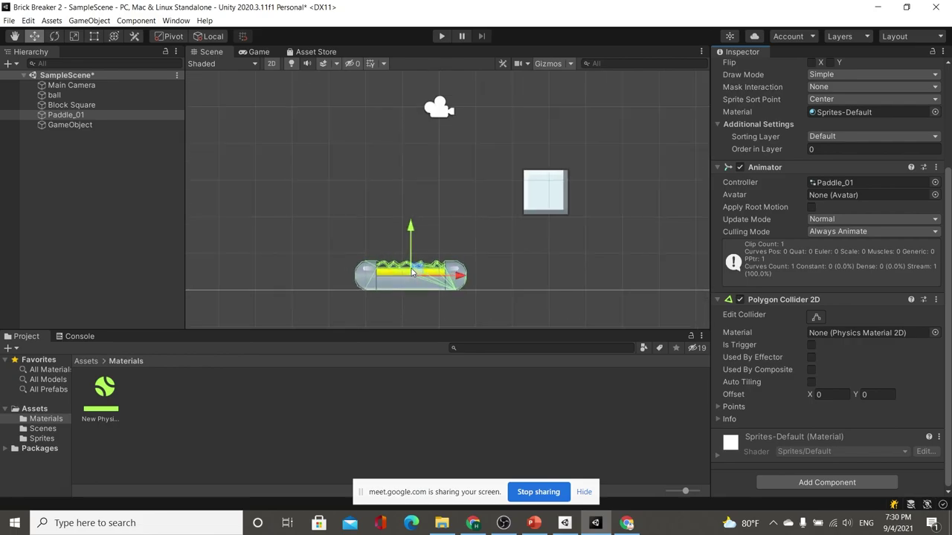
scroll(413, 274, down, 3)
scroll(412, 273, up, 3)
scroll(412, 272, up, 1)
scroll(412, 272, up, 2)
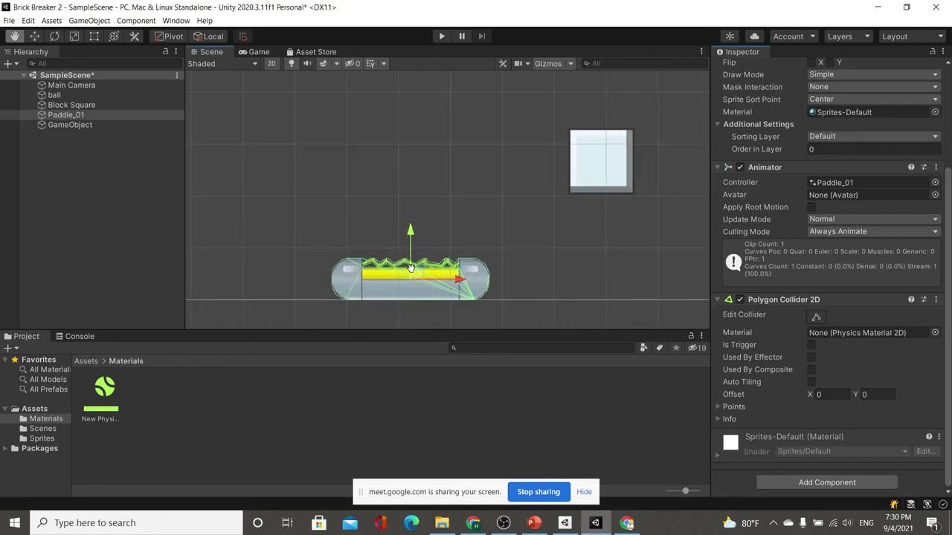
scroll(414, 272, up, 2)
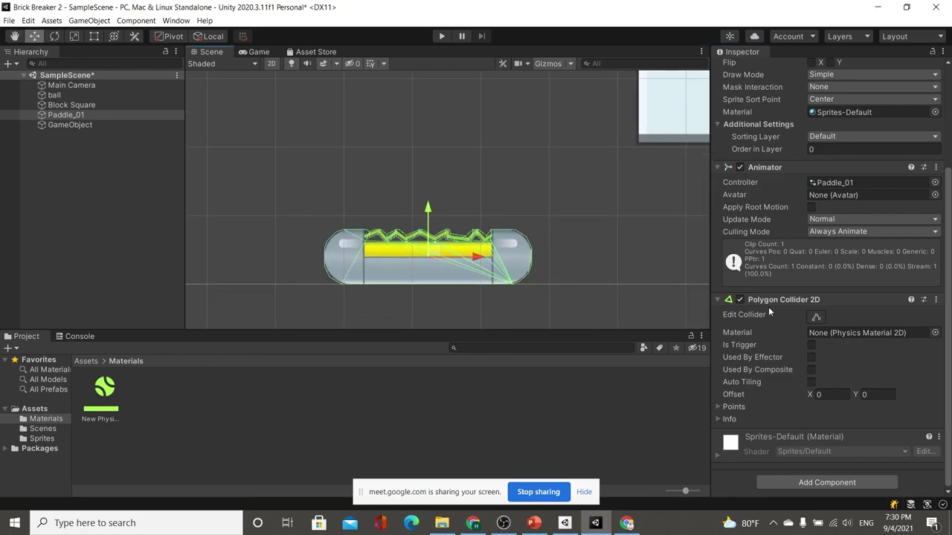
scroll(354, 232, up, 2)
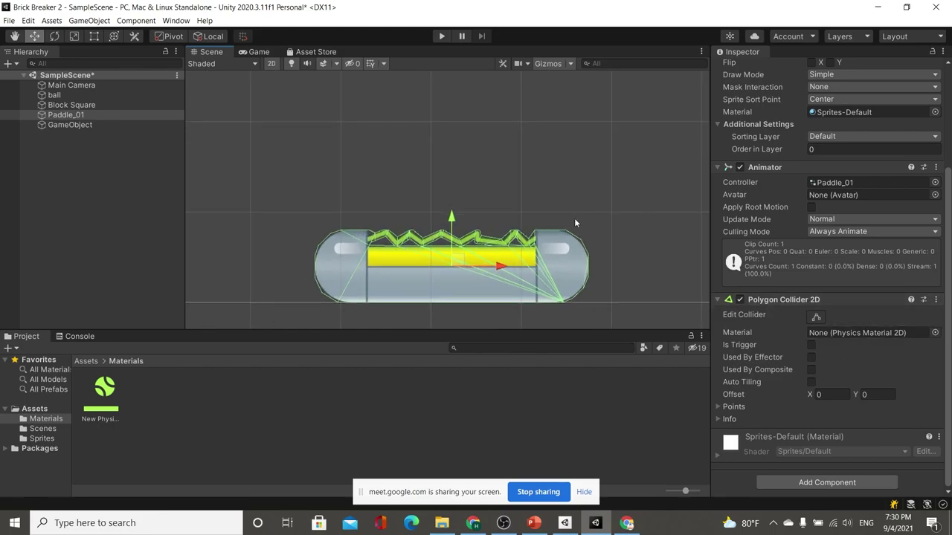
scroll(576, 226, down, 2)
scroll(595, 226, down, 3)
scroll(609, 219, down, 1)
scroll(583, 221, down, 1)
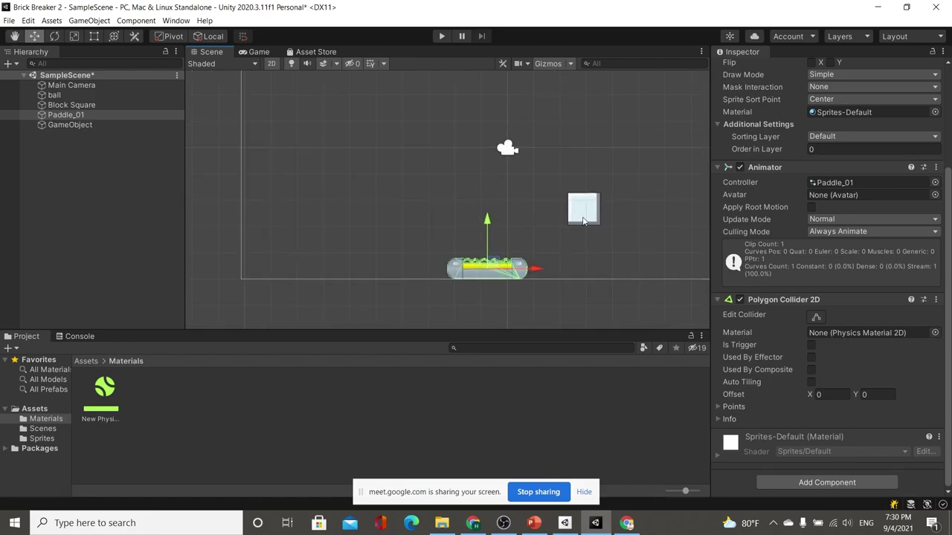
scroll(557, 238, down, 2)
- Rename the empty GameObject to 'Wrap'
click(41, 196)
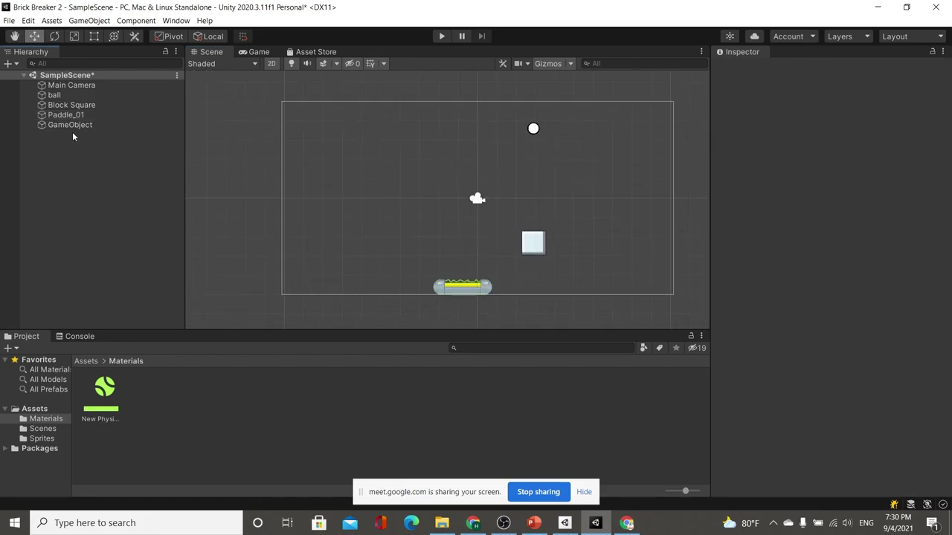
double_click(75, 125)
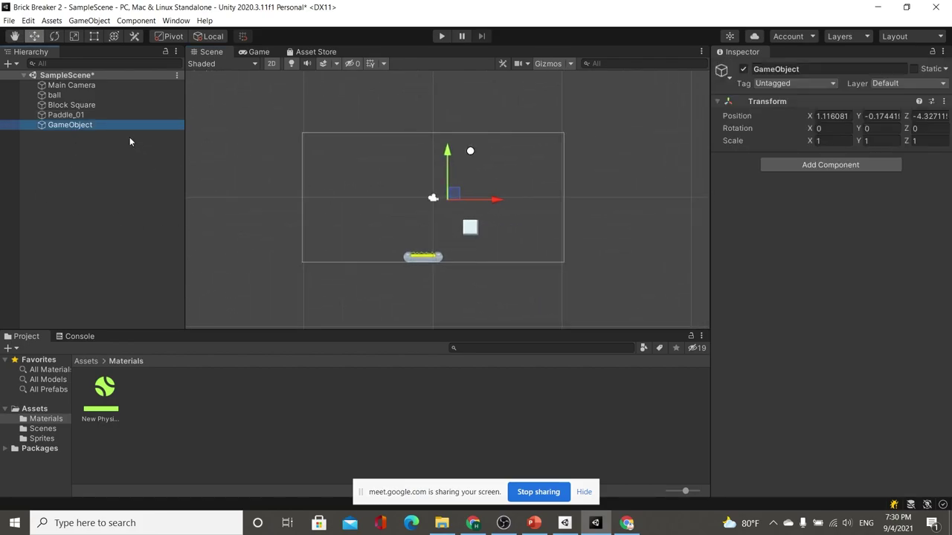
click(108, 125)
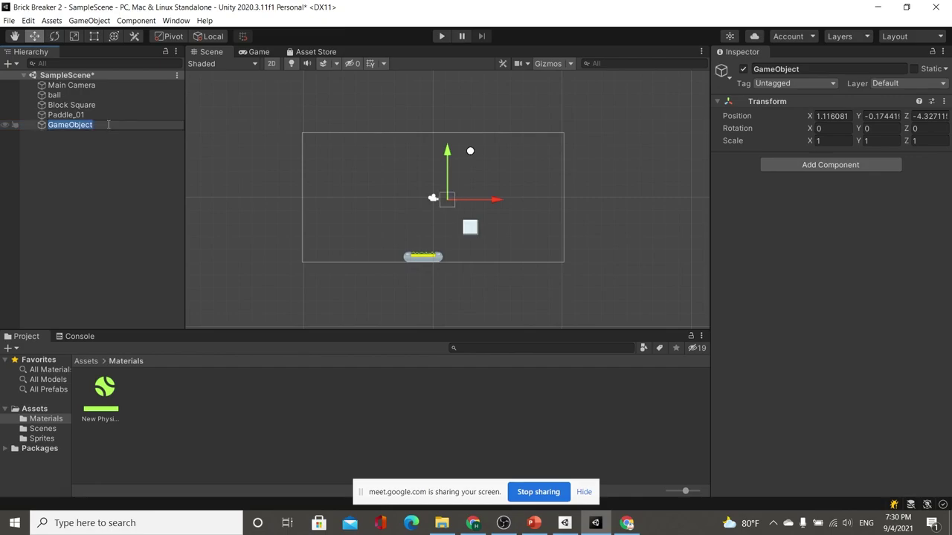
key(BackSpace)
text(Wrap)
key(Return)
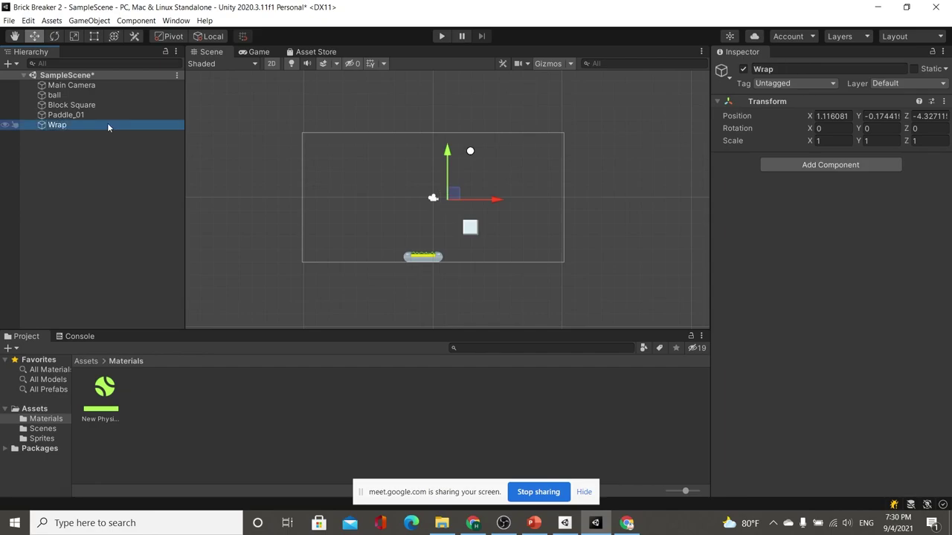
- Create an empty child 'Top' under Wrap and move it above the play area
right_click(108, 124)
click(171, 254)
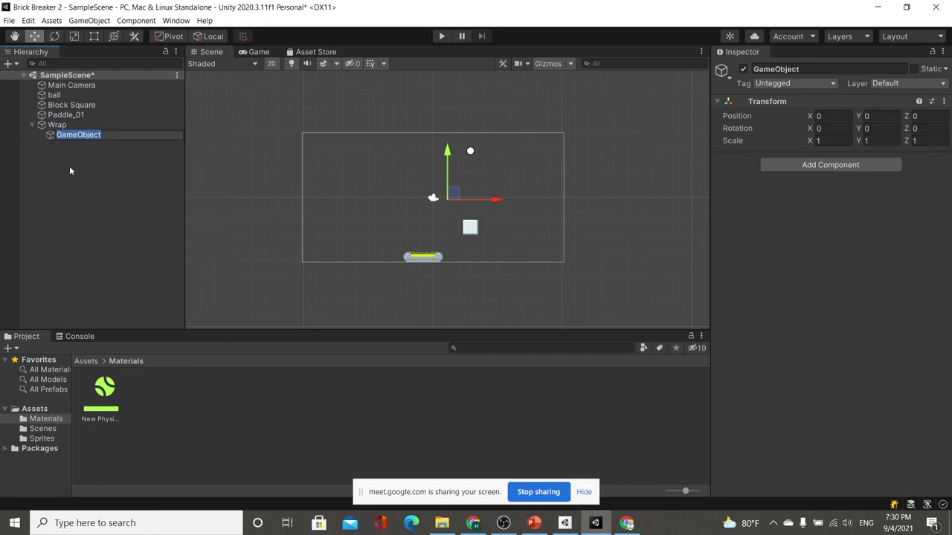
text(Top)
key(Return)
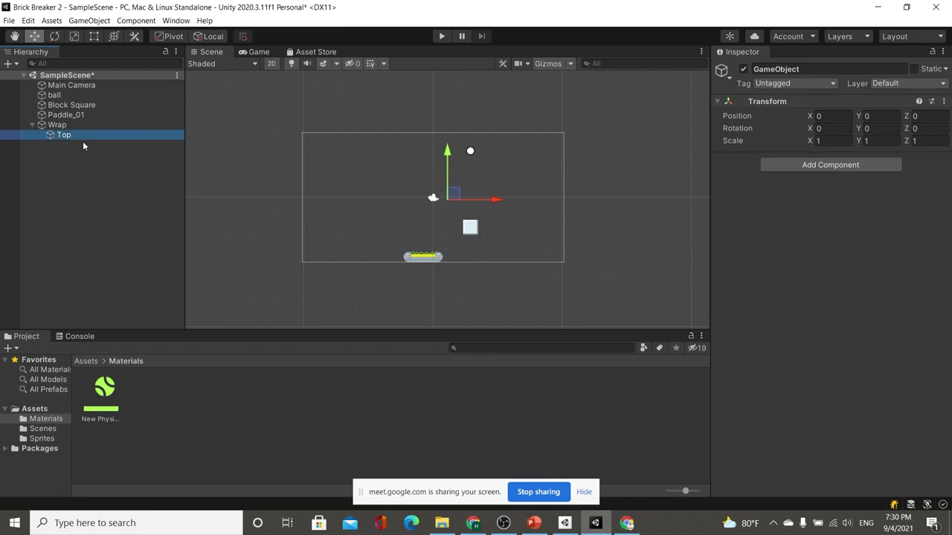
scroll(450, 191, up, 1)
drag(450, 192, 445, 128)
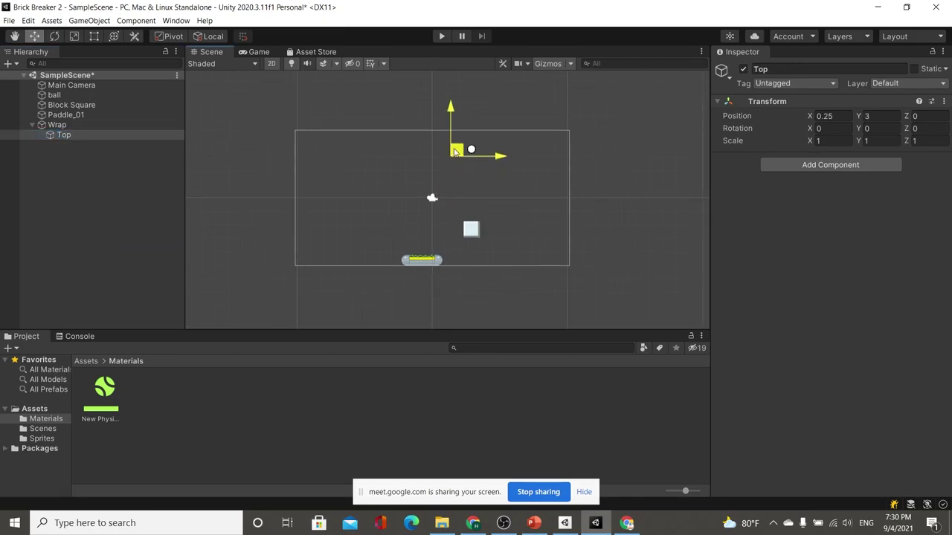
- Add a Box Collider 2D to Top and stretch it about 20.48 wide across the top
click(831, 165)
text(pol)
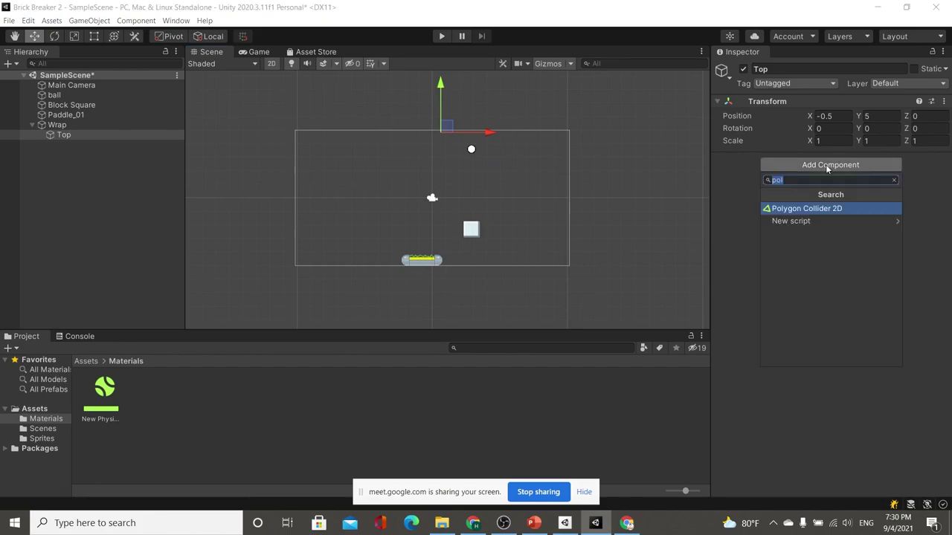
text(box)
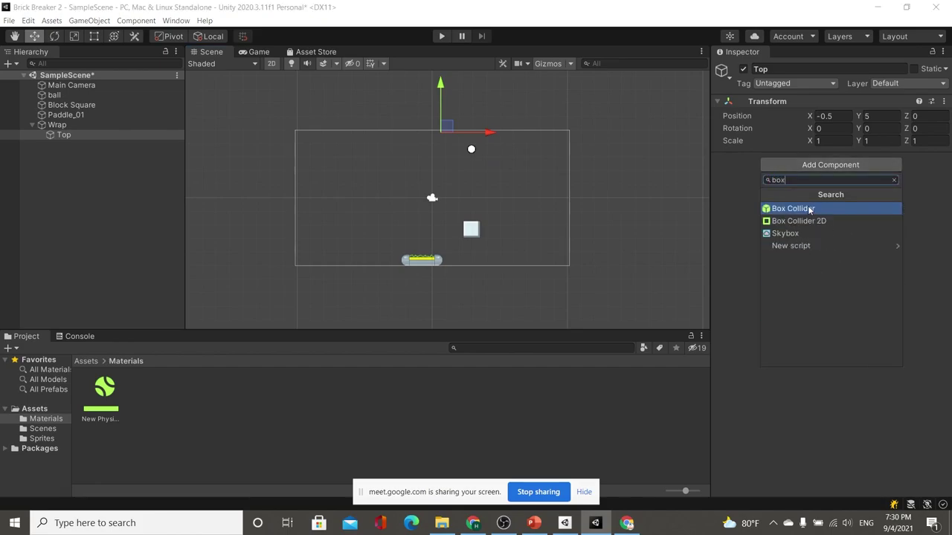
click(804, 221)
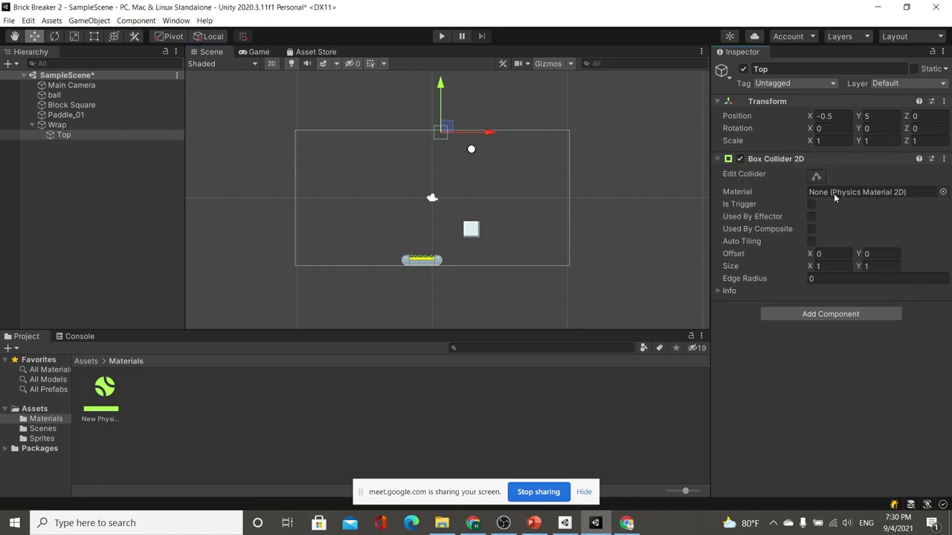
click(816, 176)
drag(447, 134, 569, 133)
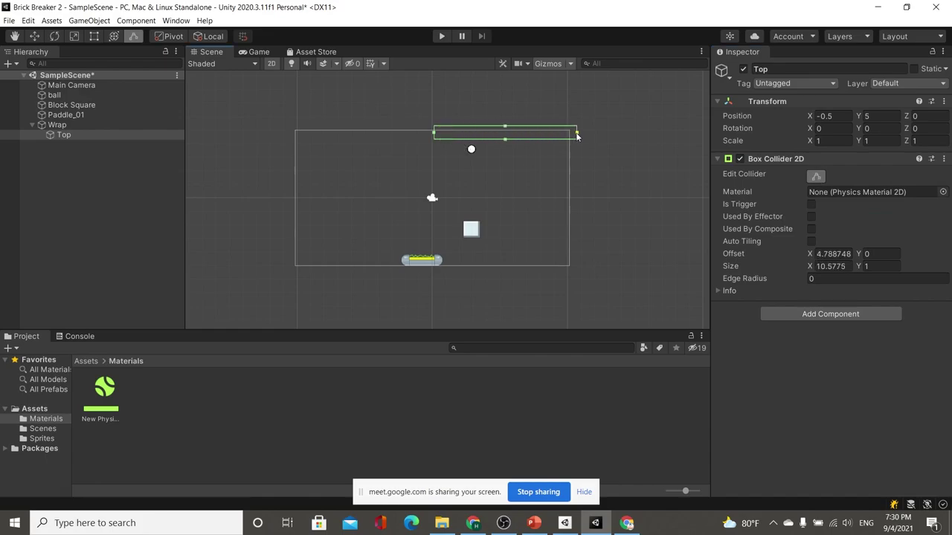
drag(437, 135, 292, 133)
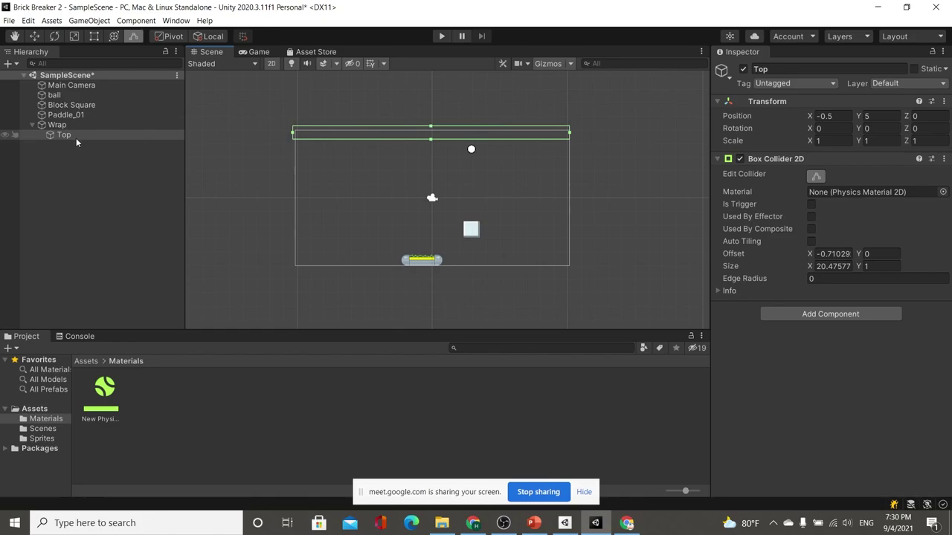
key(ctrl+d)
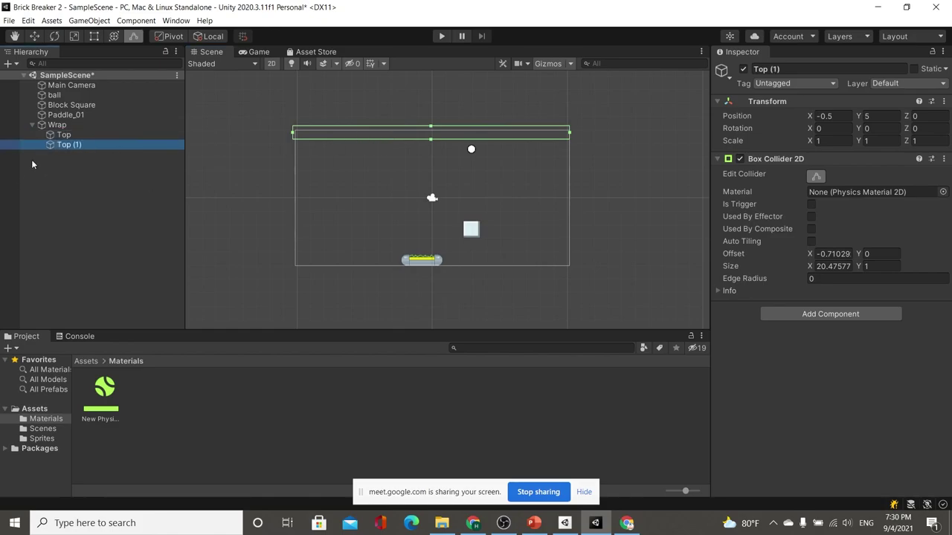
key(F2)
text(Bottom)
key(Return)
key(w)
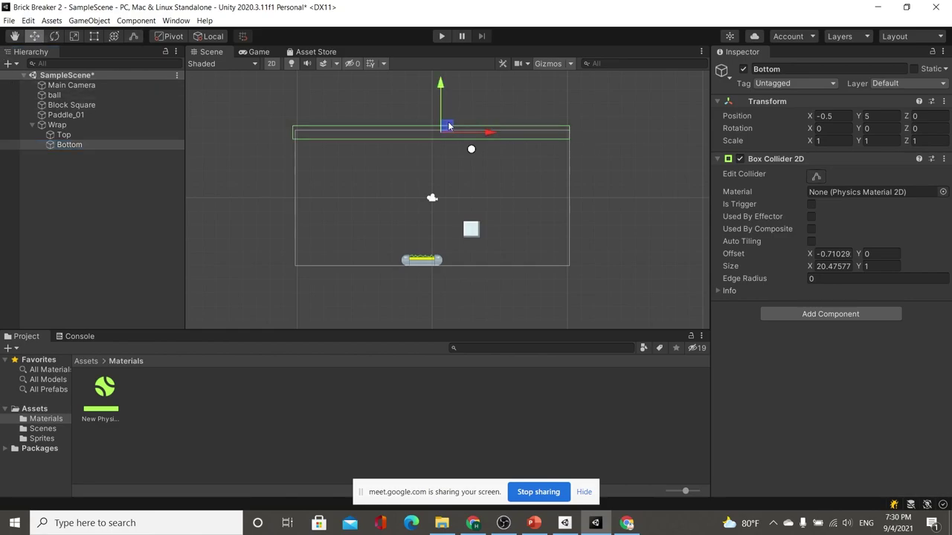
drag(448, 126, 448, 268)
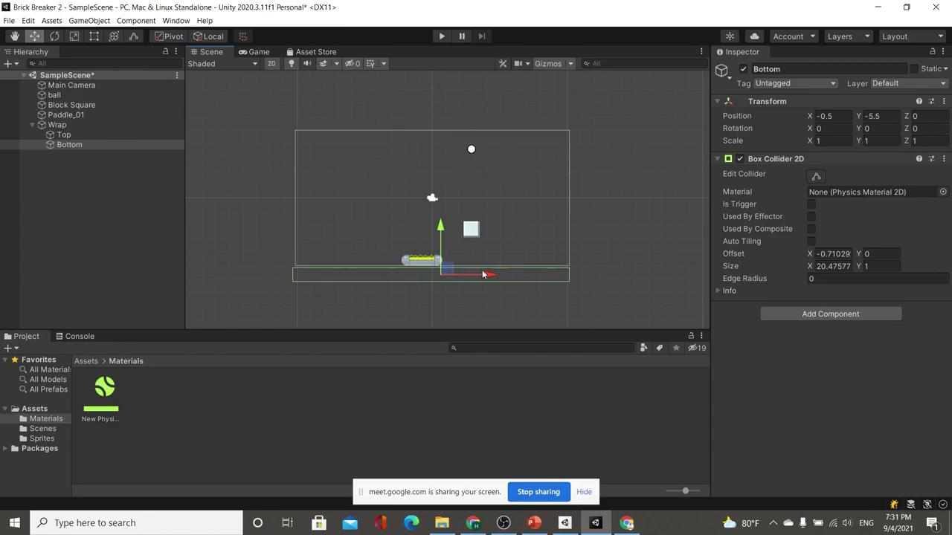
right_click(57, 126)
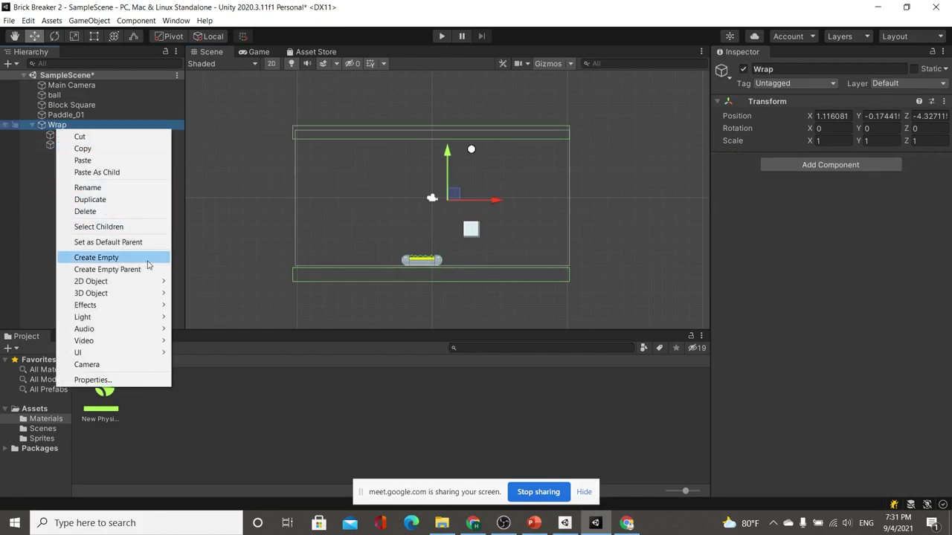
click(134, 262)
text(LE)
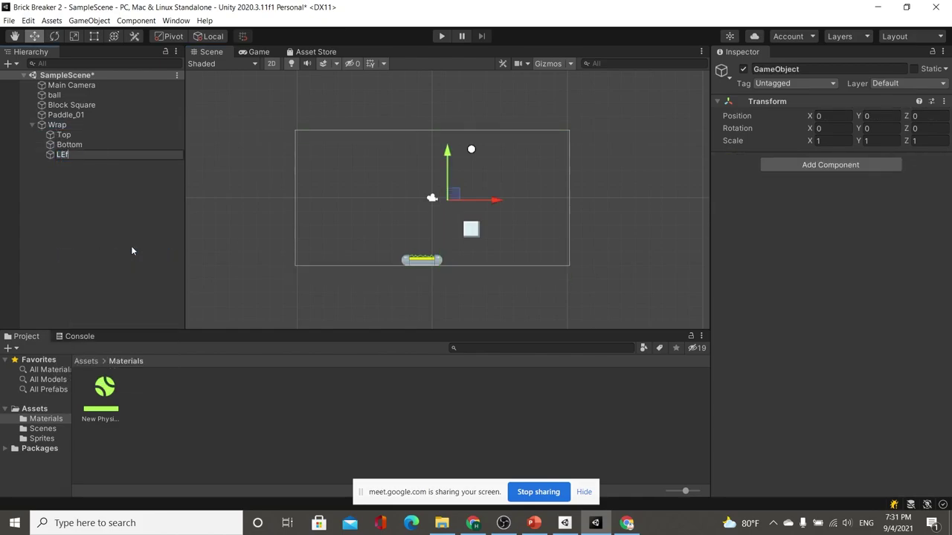
text(f)
key(BackSpace)
key(BackSpace)
text(eft)
key(Return)
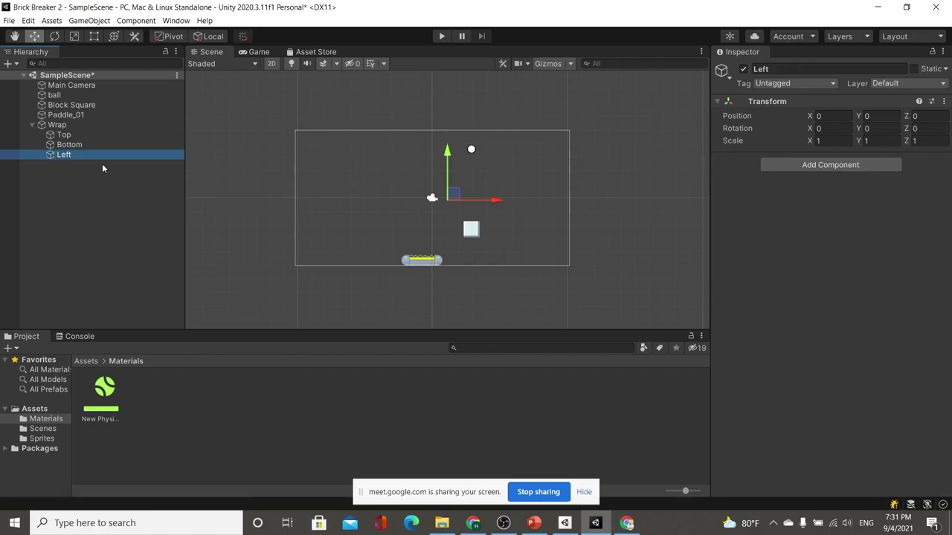
key(ctrl+d)
click(75, 155)
click(85, 165)
click(69, 144)
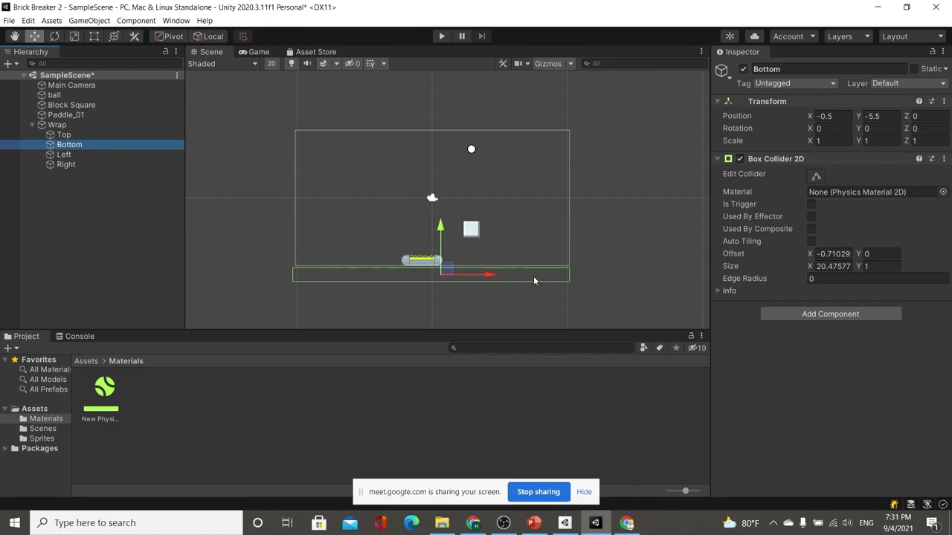
drag(444, 234, 362, 296)
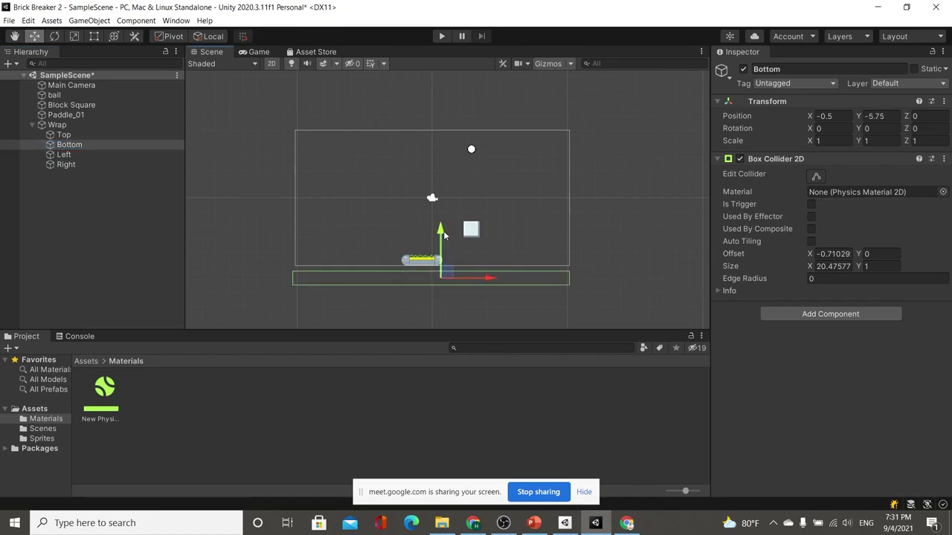
scroll(541, 231, up, 2)
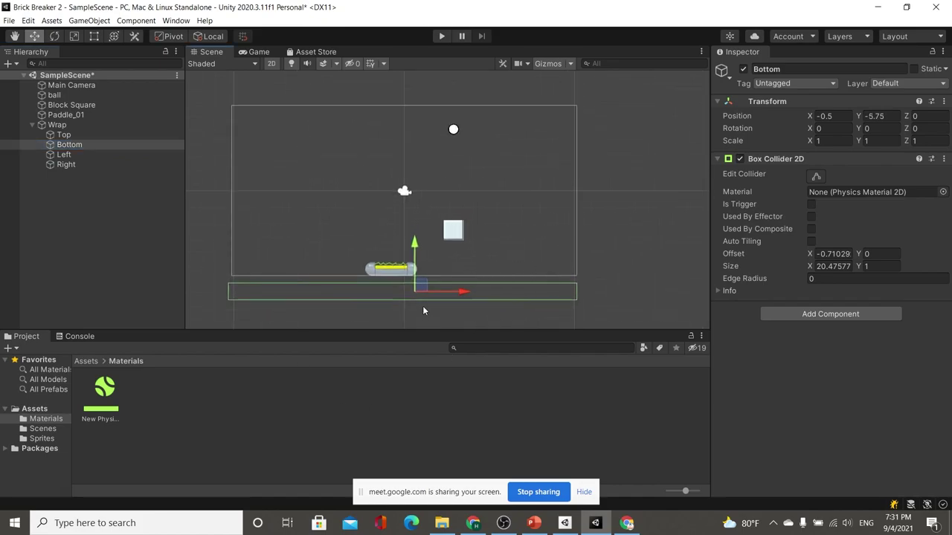
middle_drag(416, 304, 426, 276)
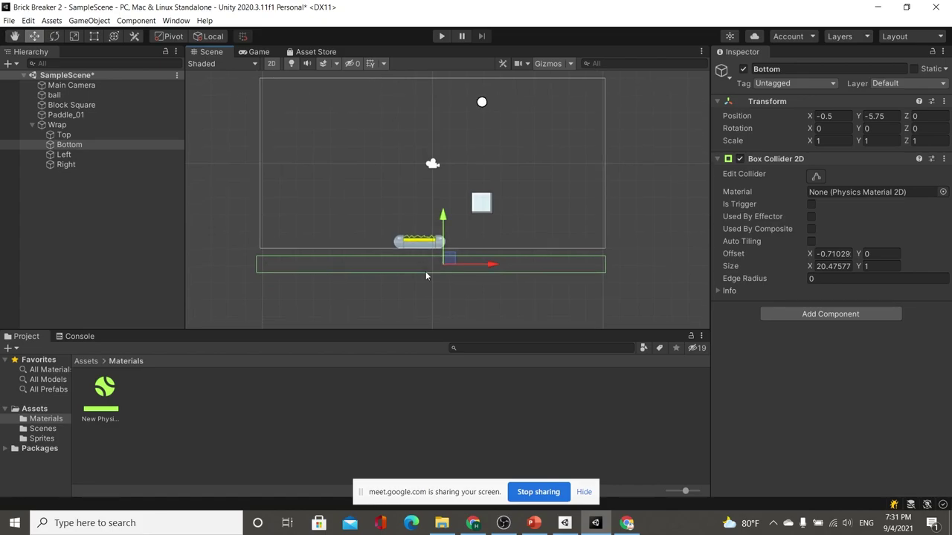
click(534, 522)
scroll(617, 457, down, 1)
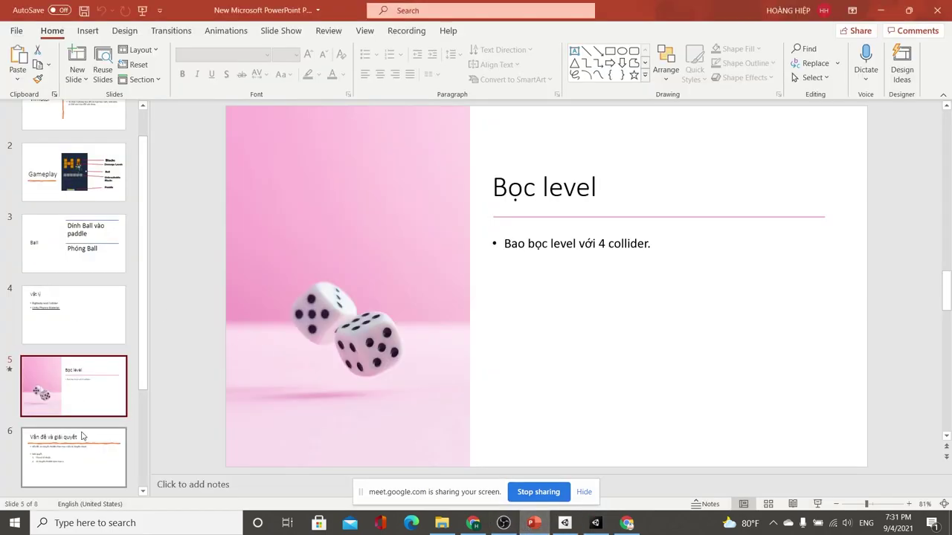
scroll(617, 457, up, 1)
- Move the ball down beside the paddle, then back up toward the top
click(607, 522)
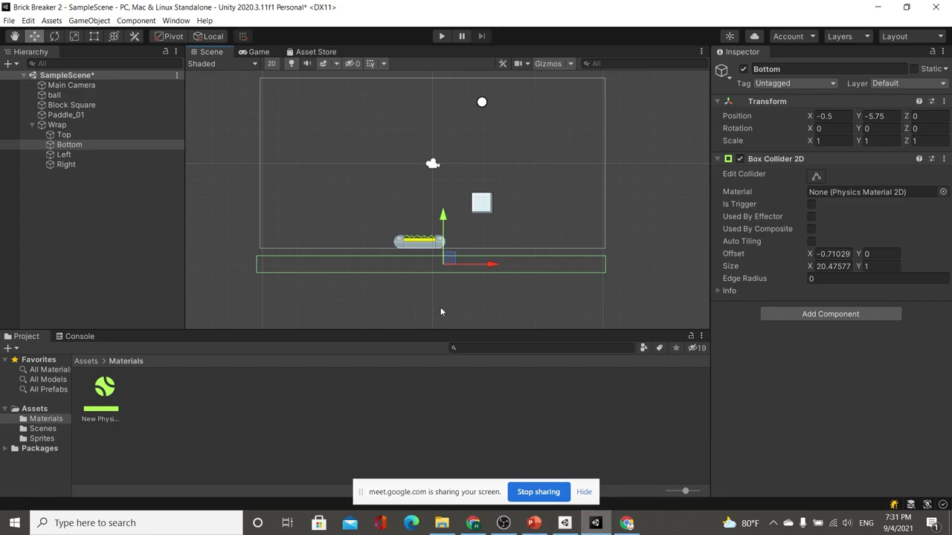
middle_drag(545, 214, 538, 240)
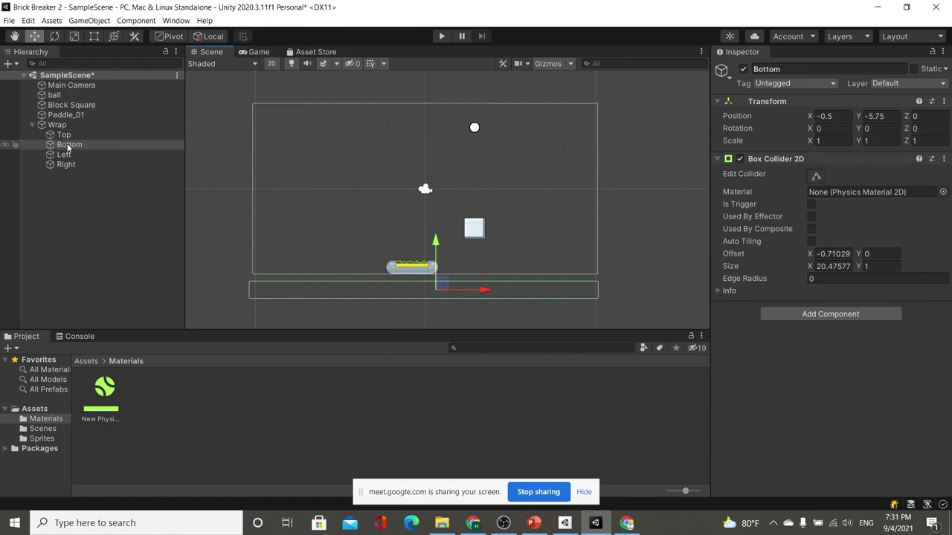
click(53, 95)
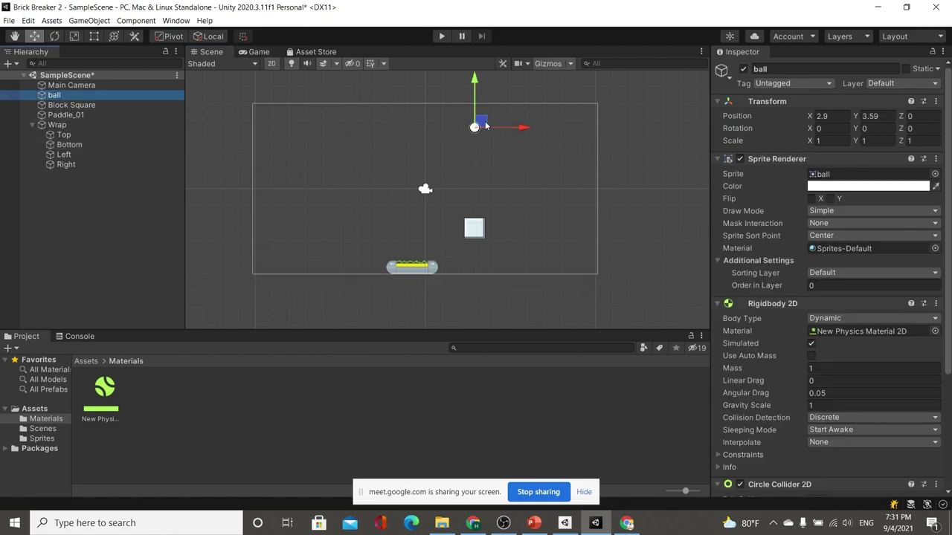
drag(483, 126, 443, 271)
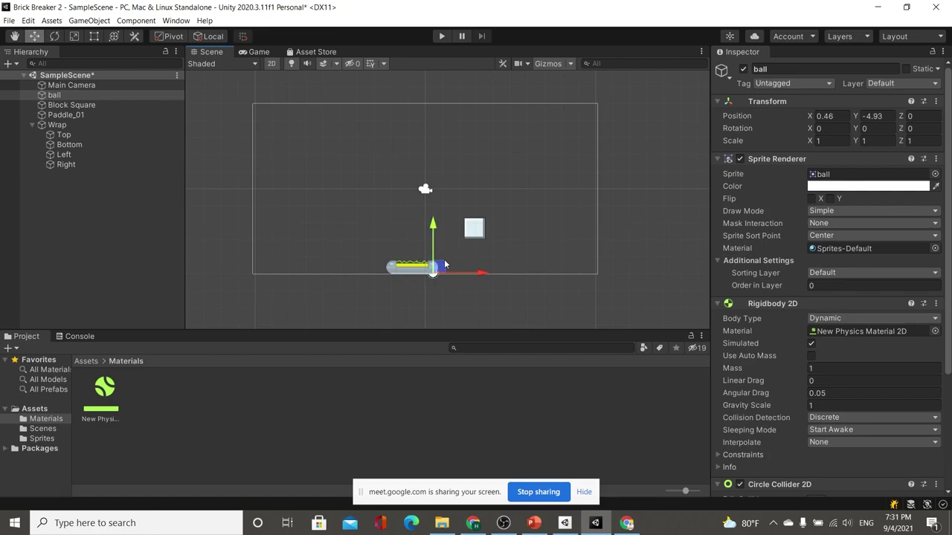
drag(444, 270, 451, 263)
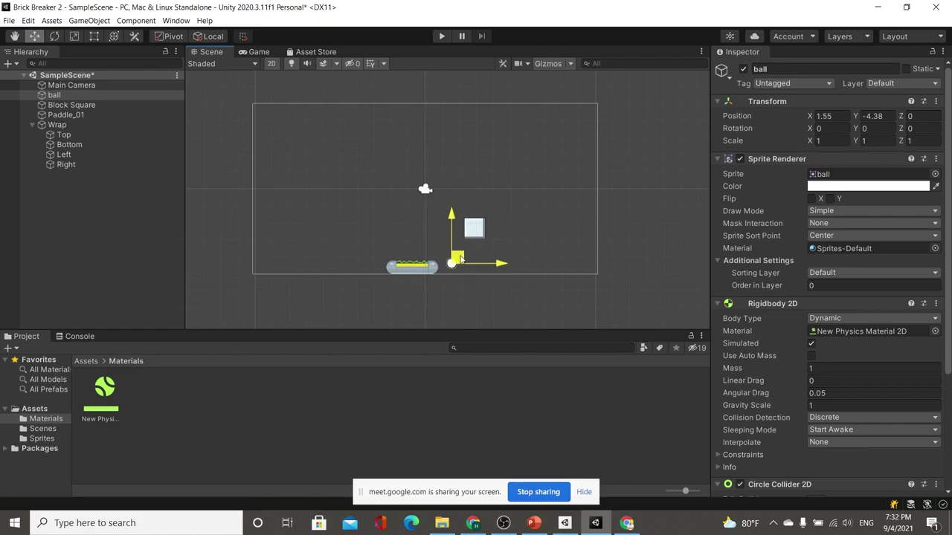
scroll(465, 255, up, 2)
scroll(500, 285, down, 2)
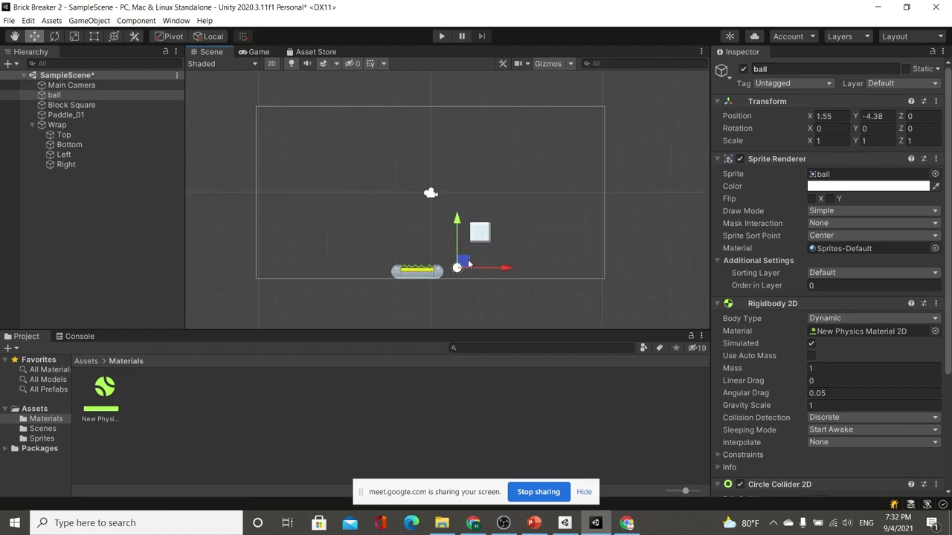
mouse_move(468, 263)
mouse_down()
mouse_move(589, 251)
mouse_move(534, 215)
mouse_move(526, 187)
mouse_move(516, 253)
mouse_move(516, 156)
mouse_move(520, 288)
mouse_move(497, 151)
mouse_move(519, 141)
mouse_up()
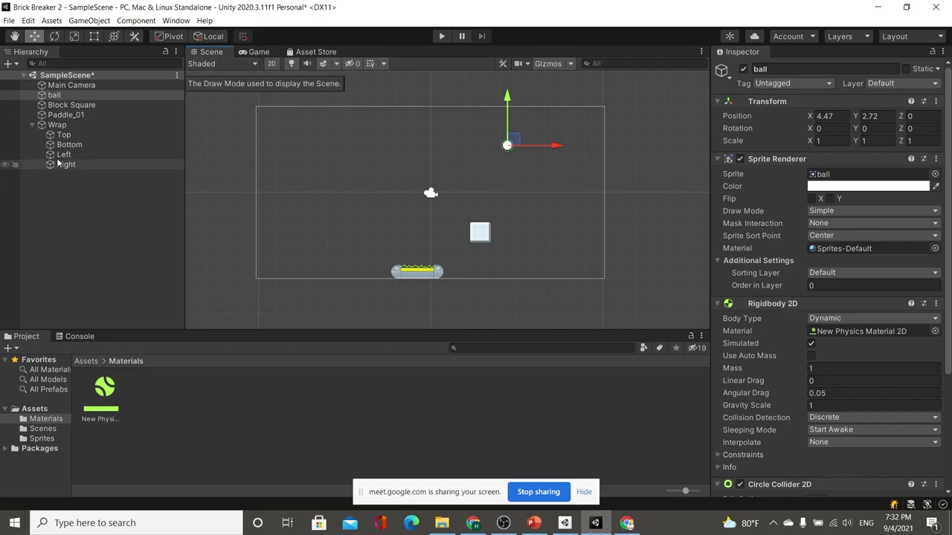
- Reorder Bottom above Top inside Wrap in the Hierarchy
drag(74, 144, 82, 135)
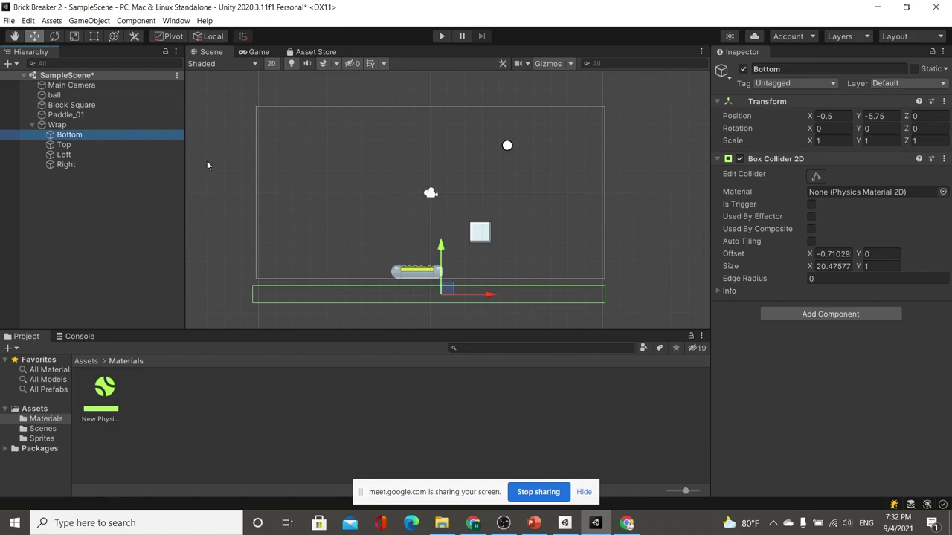
click(137, 213)
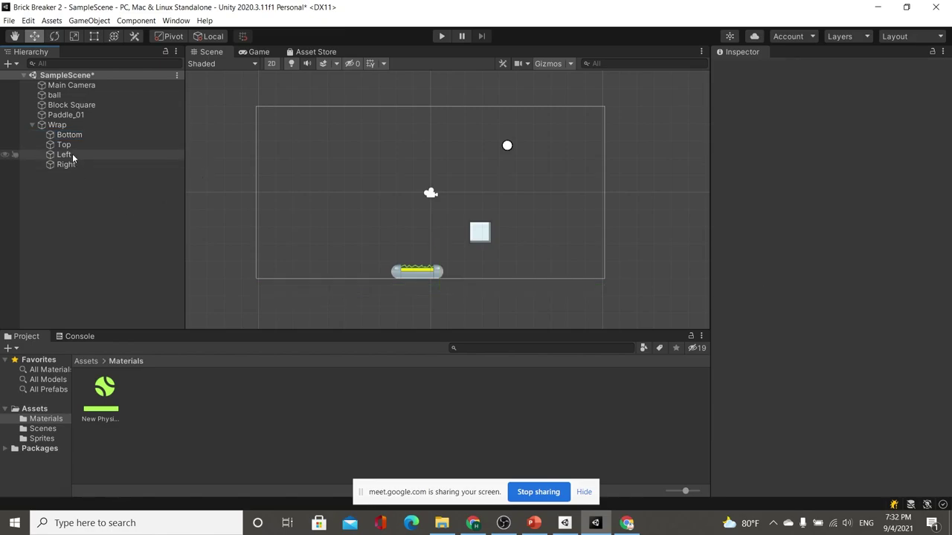
click(69, 134)
scroll(502, 290, up, 3)
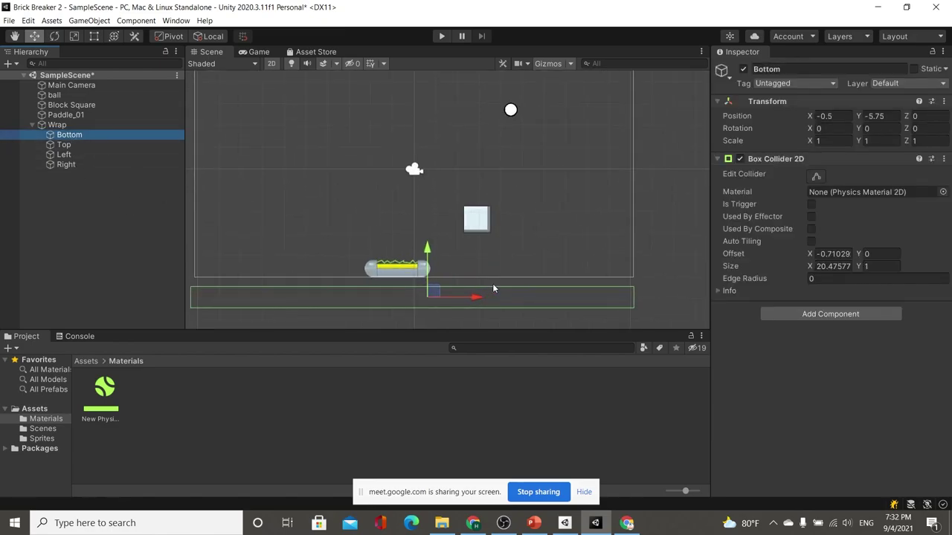
scroll(528, 235, down, 4)
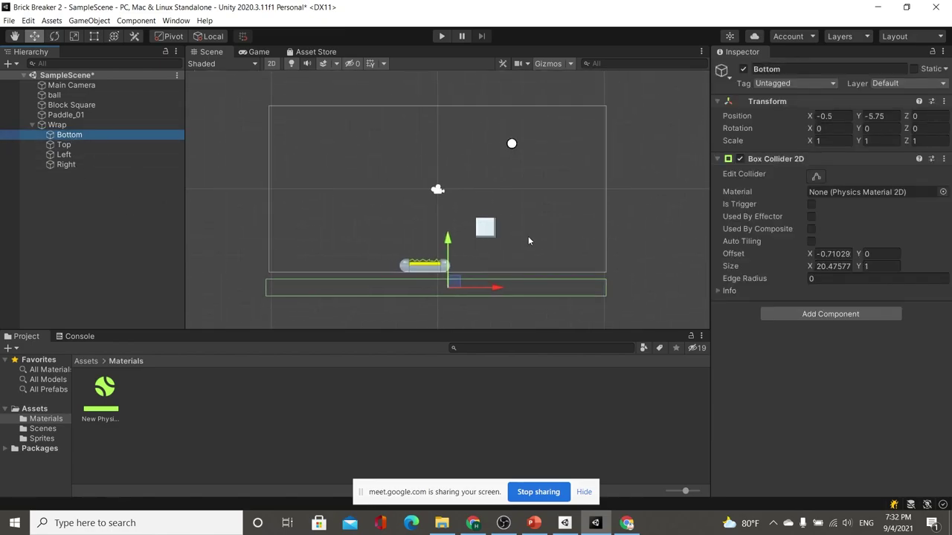
- Drag the ball down onto the Bottom wall and view them together
click(54, 95)
drag(508, 151, 510, 288)
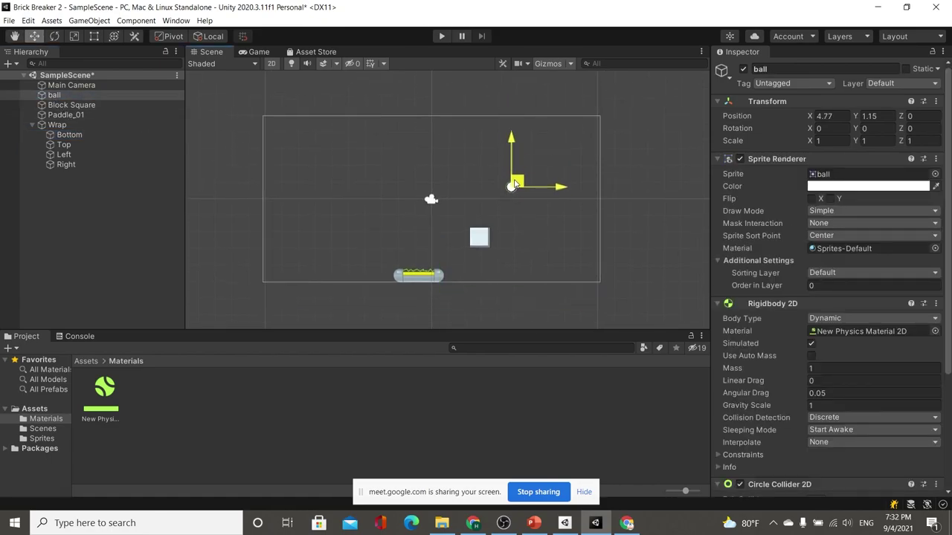
click(78, 134)
scroll(464, 297, up, 2)
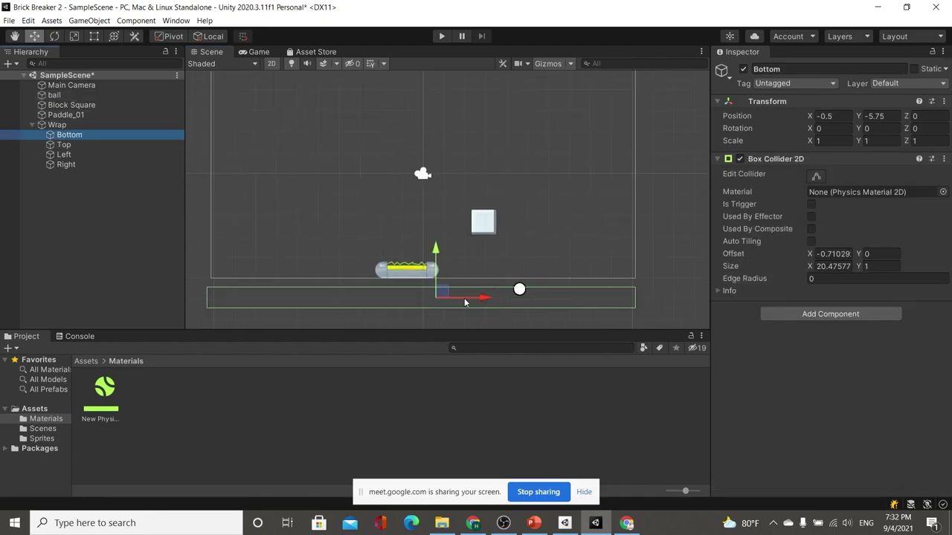
middle_drag(463, 291, 429, 251)
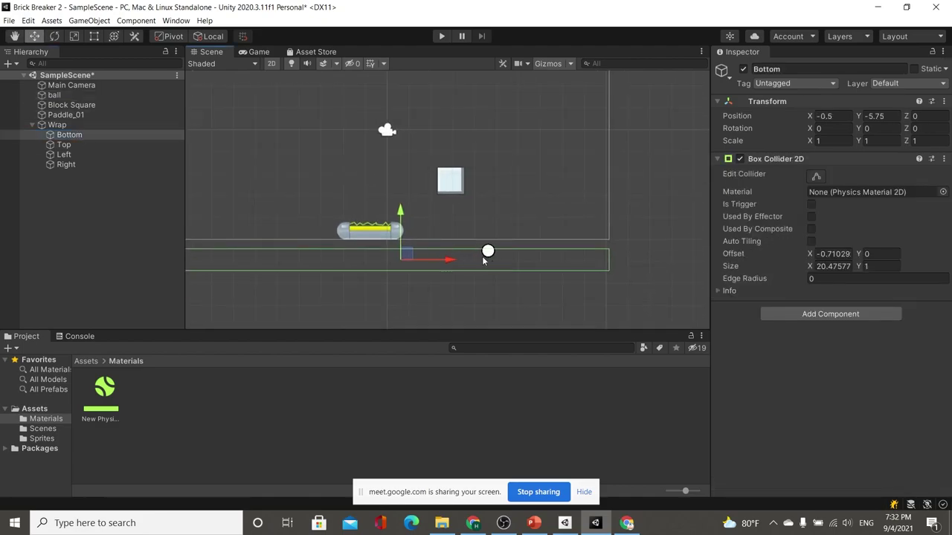
scroll(482, 259, up, 2)
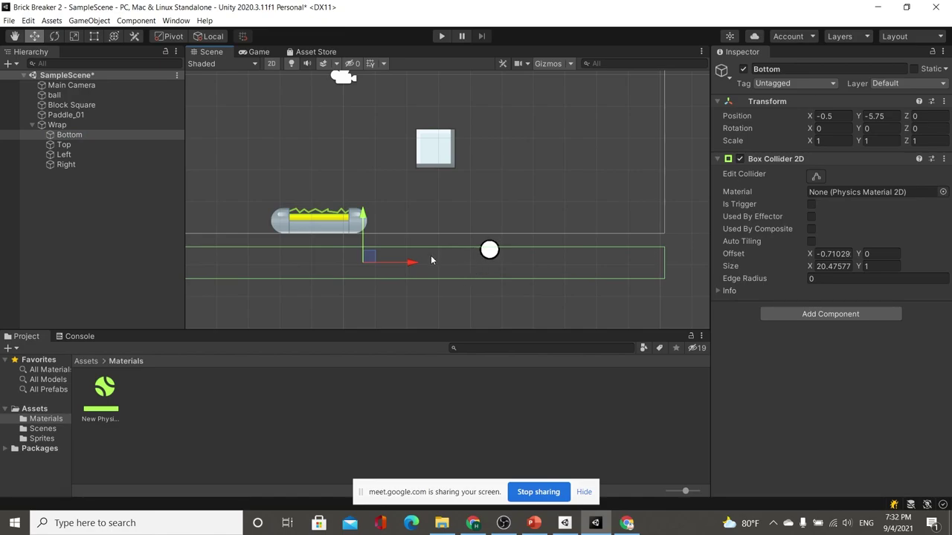
scroll(498, 255, down, 1)
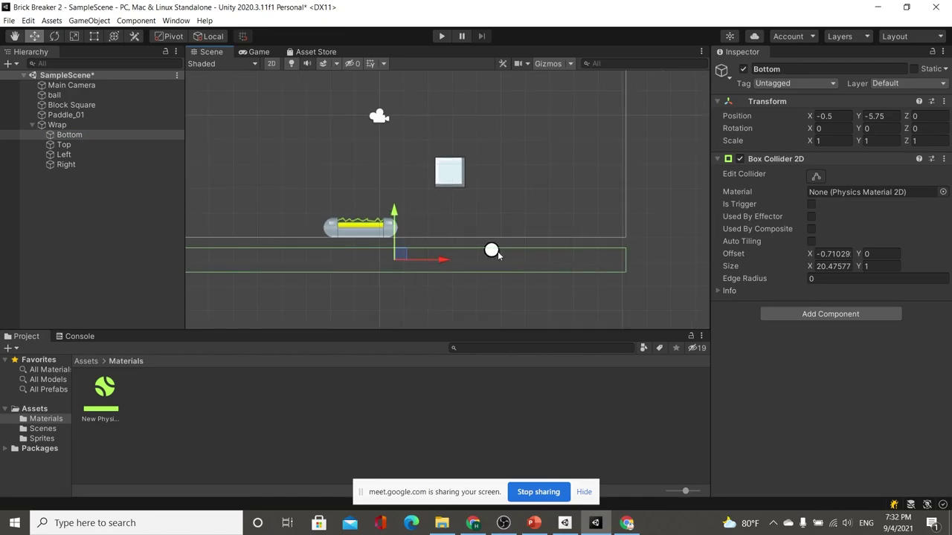
scroll(497, 260, down, 1)
scroll(495, 272, down, 1)
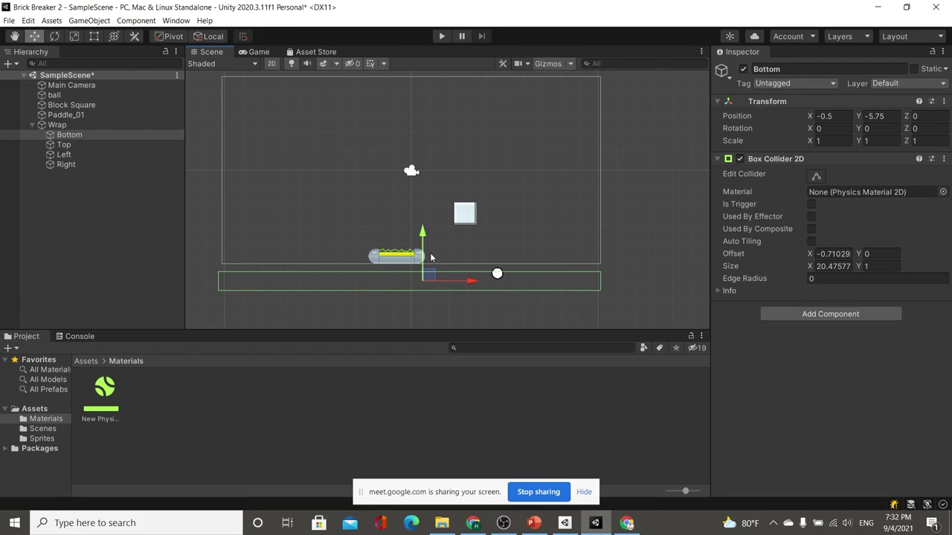
- Put the ball back near the top of the play area and show the Game view
click(70, 95)
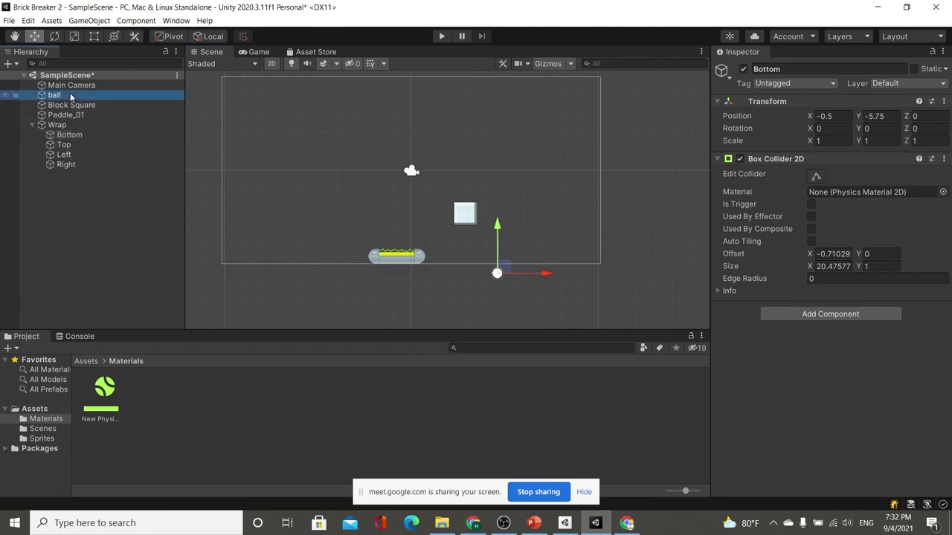
click(71, 136)
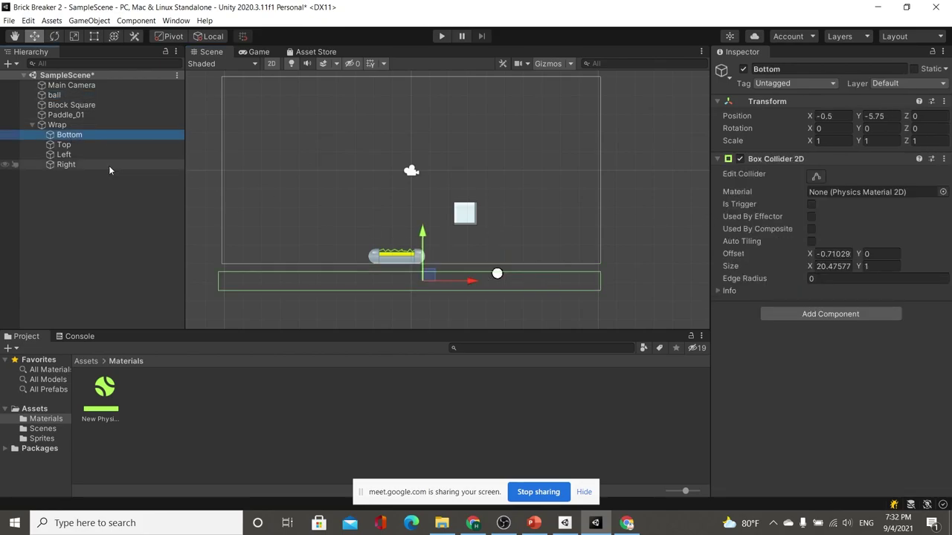
click(54, 96)
drag(496, 273, 499, 121)
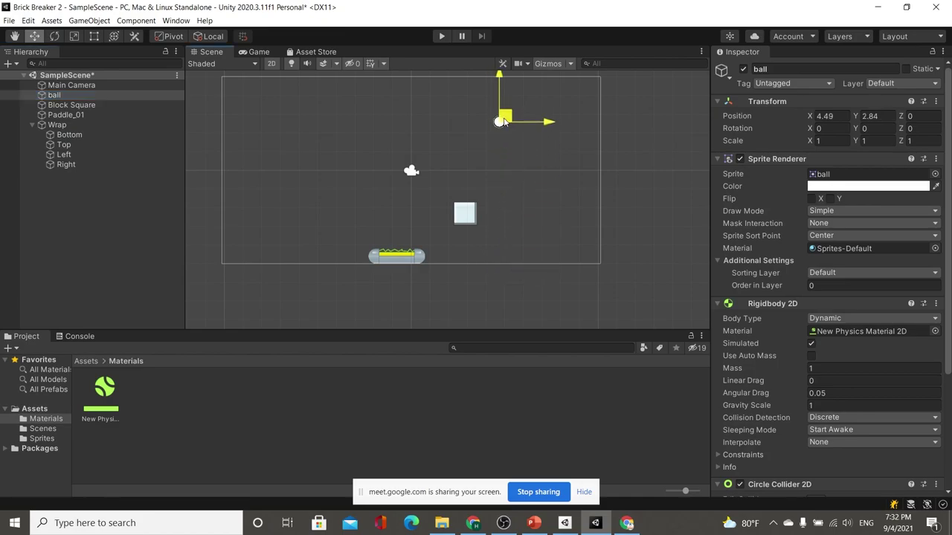
click(257, 52)
click(442, 38)
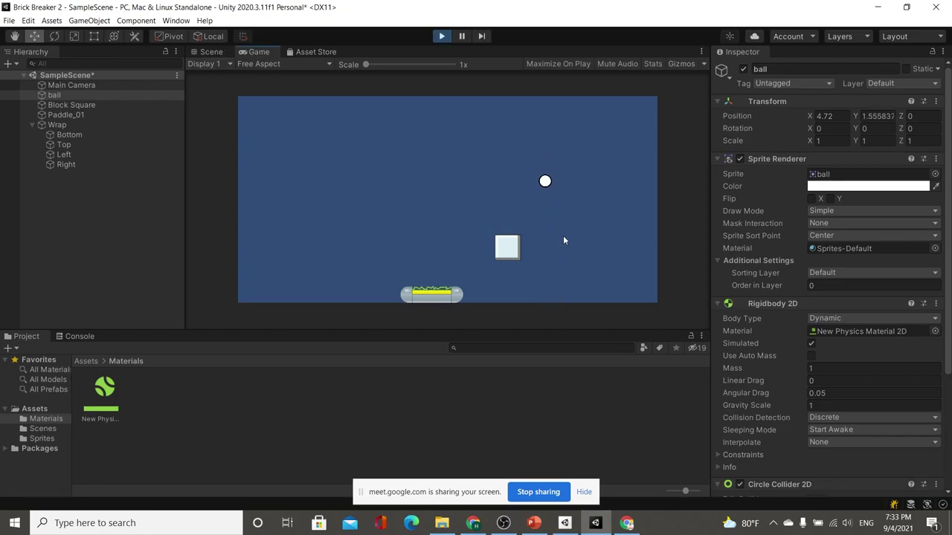
click(442, 35)
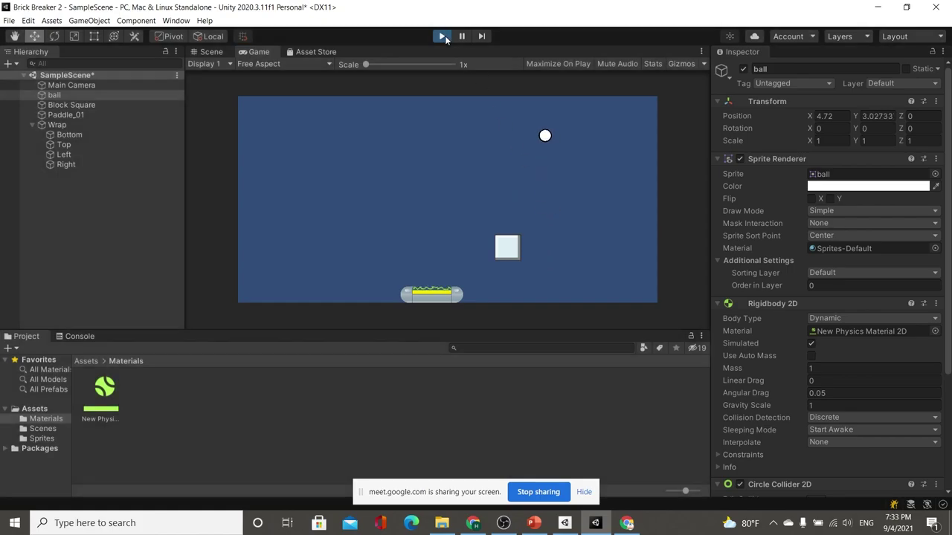
scroll(835, 261, down, 3)
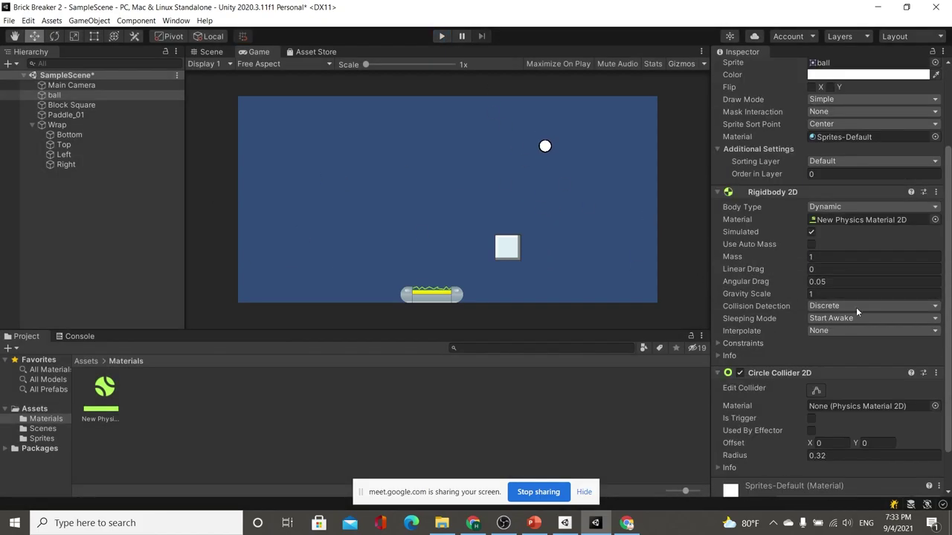
scroll(856, 307, down, 1)
click(57, 136)
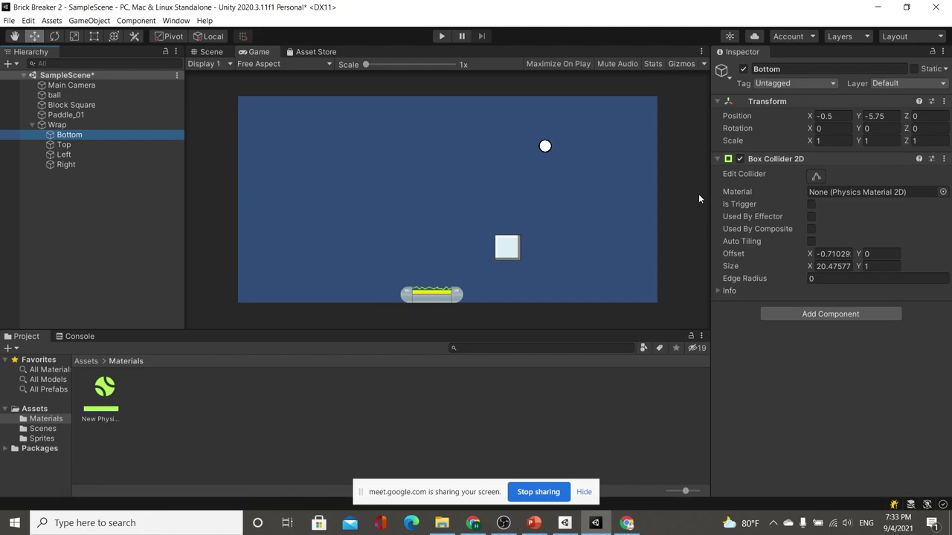
- Make the Bottom wall's collider a trigger
click(812, 204)
click(823, 313)
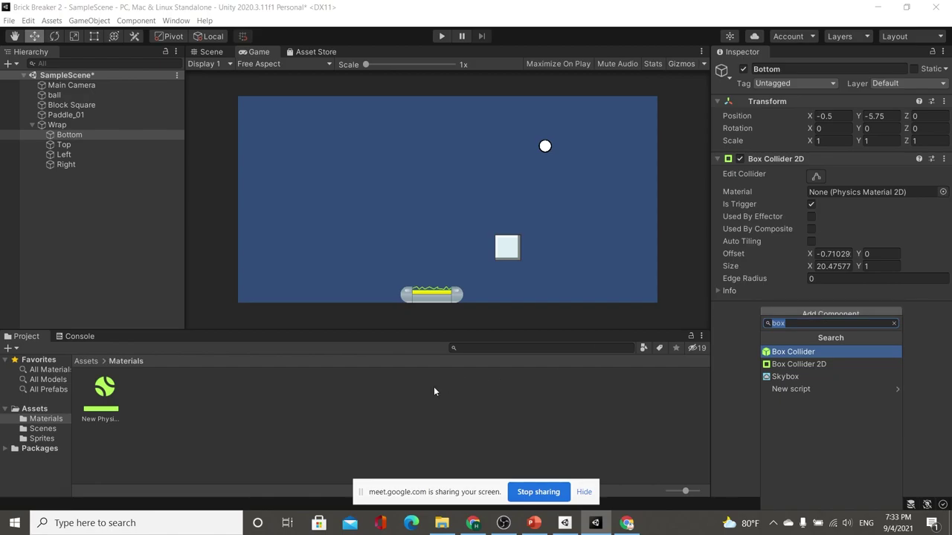
click(94, 417)
- Create a 'Scripts' folder in Assets and open it
click(34, 409)
right_click(39, 411)
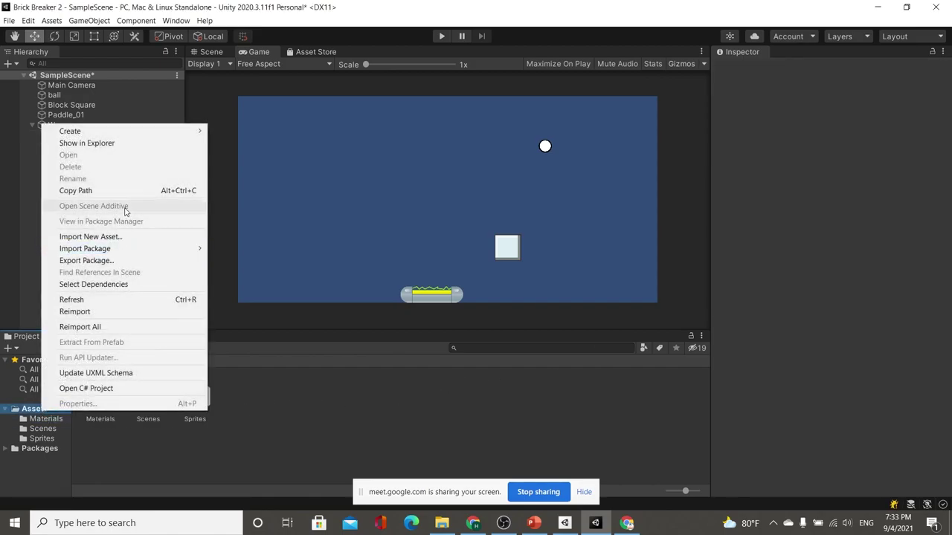
mouse_move(125, 131)
click(237, 104)
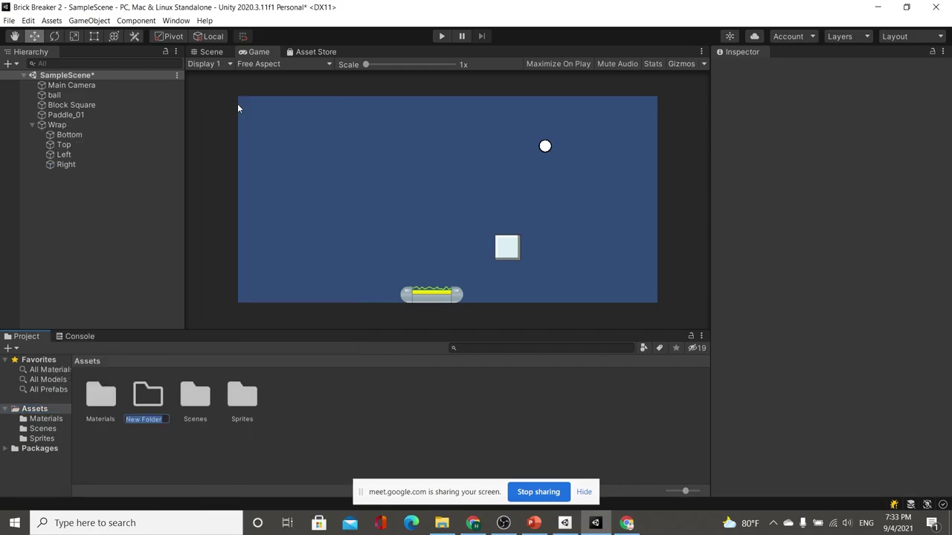
text(Scripts)
key(Return)
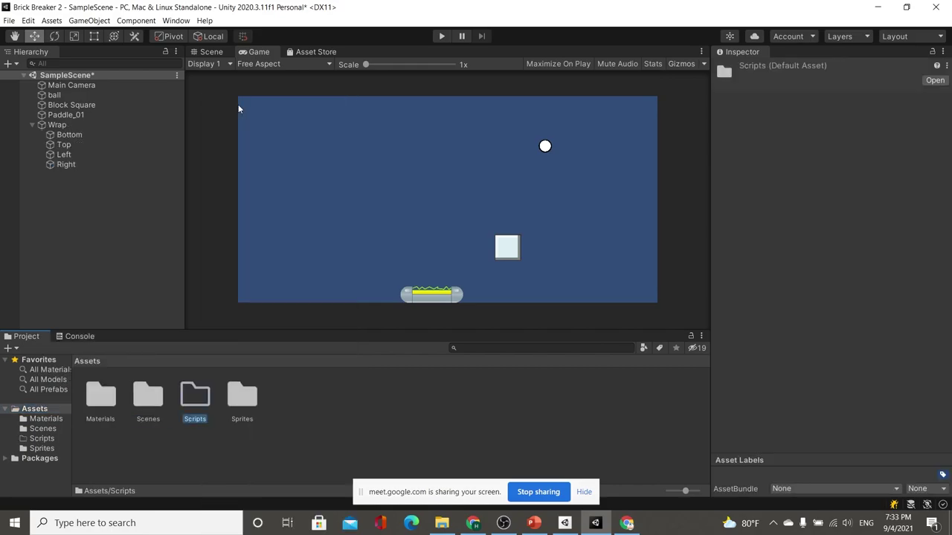
double_click(195, 394)
- Create a new C# script named 'Lose' in the Scripts folder
right_click(327, 418)
mouse_move(394, 141)
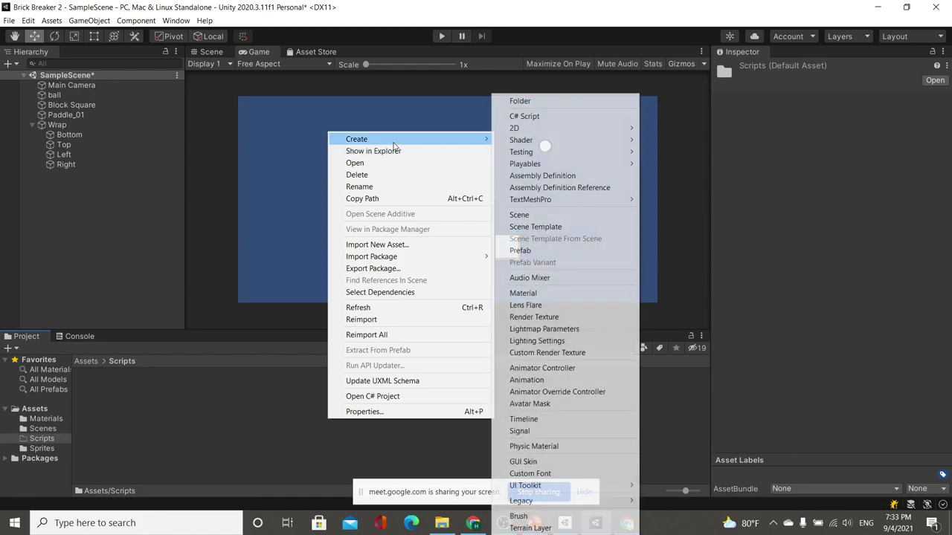
click(528, 117)
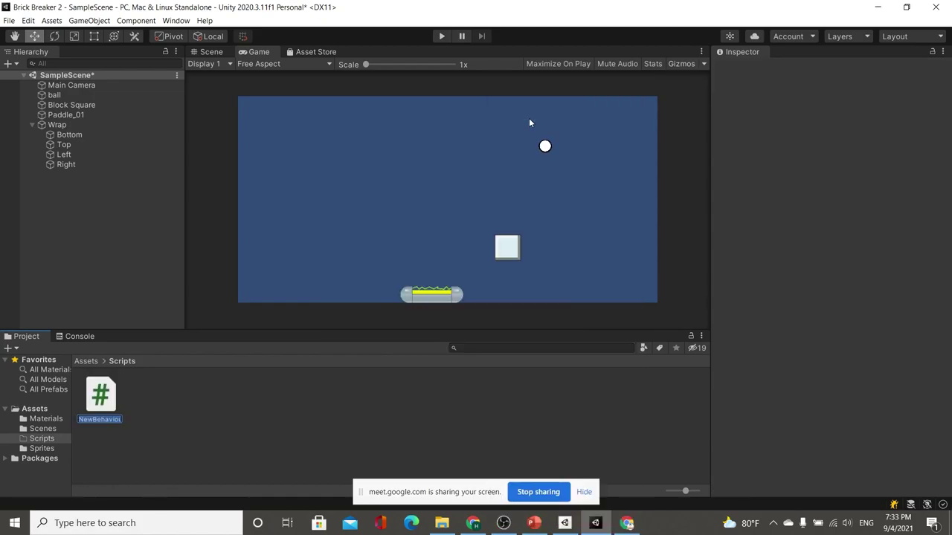
text(Lose)
key(Return)
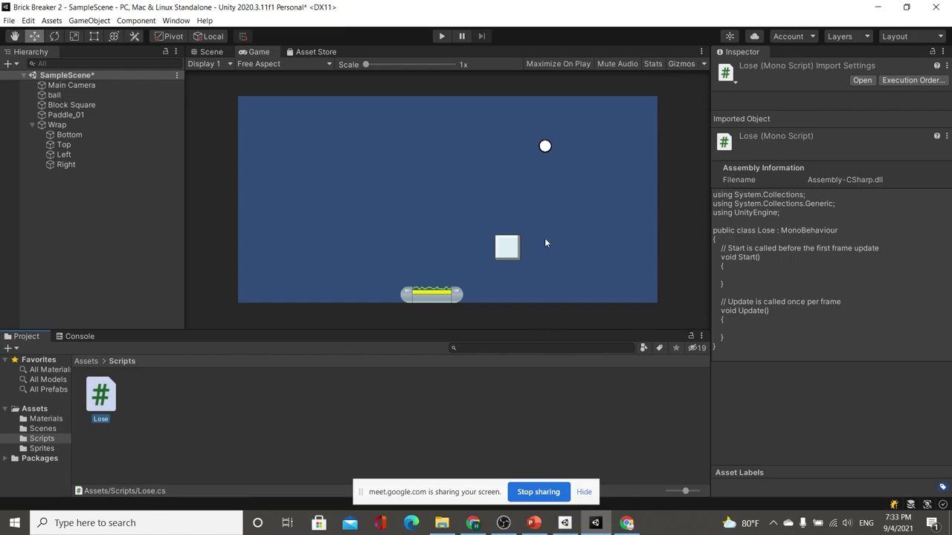
- Attach the Lose script to the Bottom wall and open it in Visual Studio
click(67, 95)
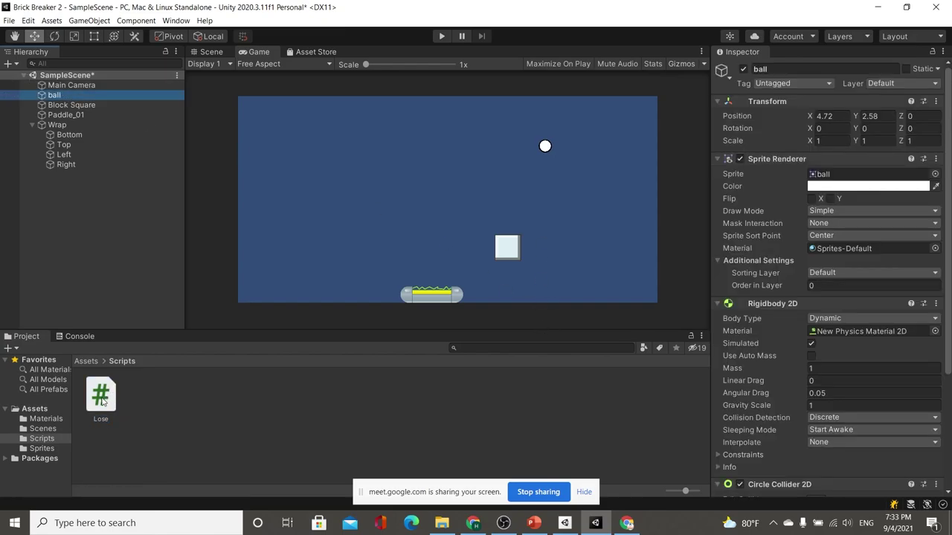
scroll(864, 341, down, 5)
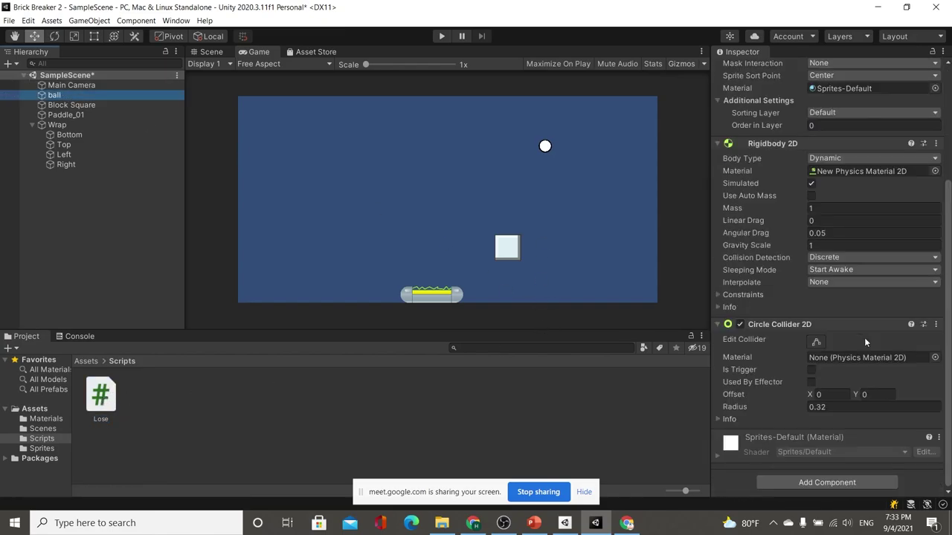
click(69, 134)
drag(101, 398, 870, 328)
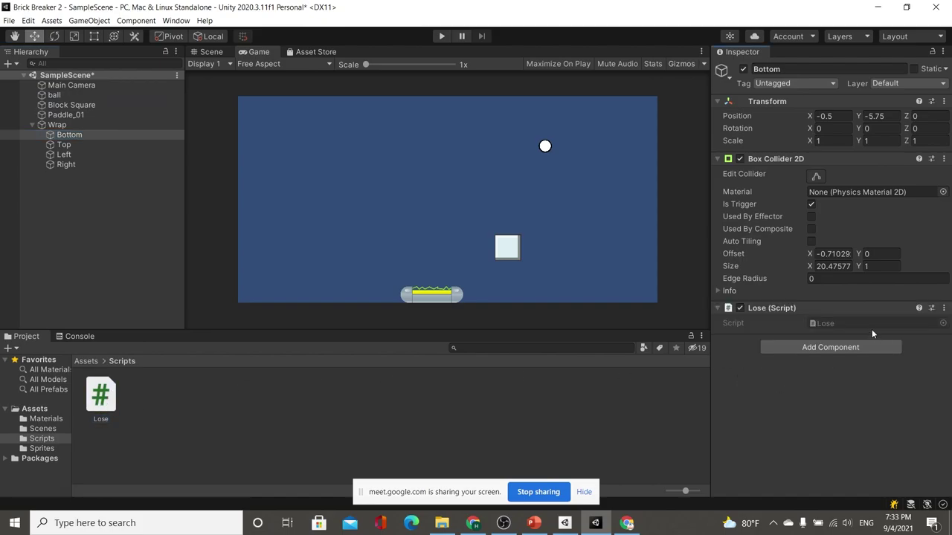
double_click(865, 325)
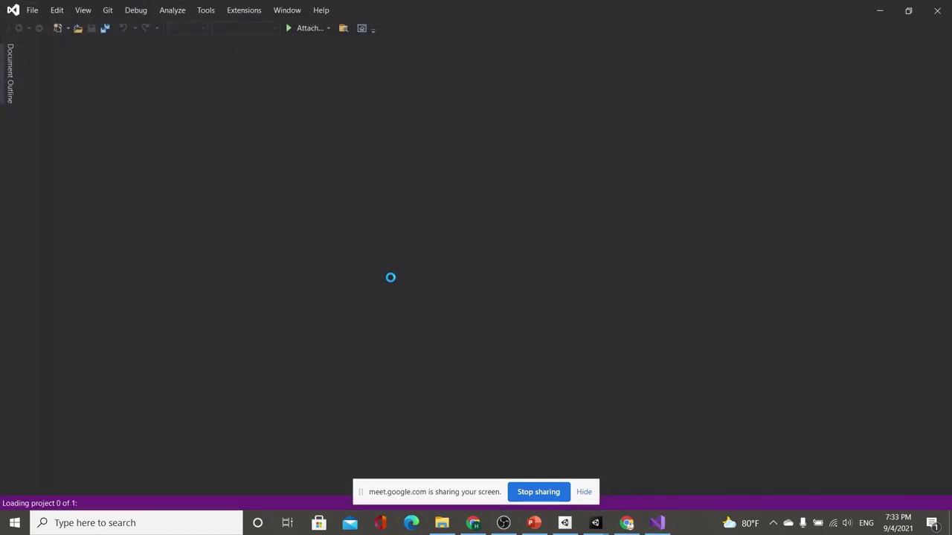
- Delete the default Start and Update methods from Lose.cs and save it
key(alt+Tab)
key(Escape)
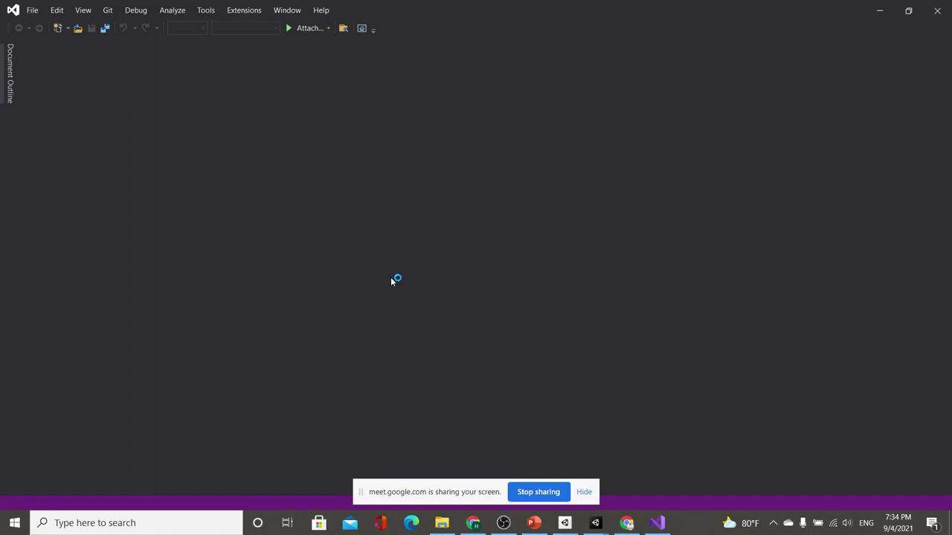
key(alt+Tab)
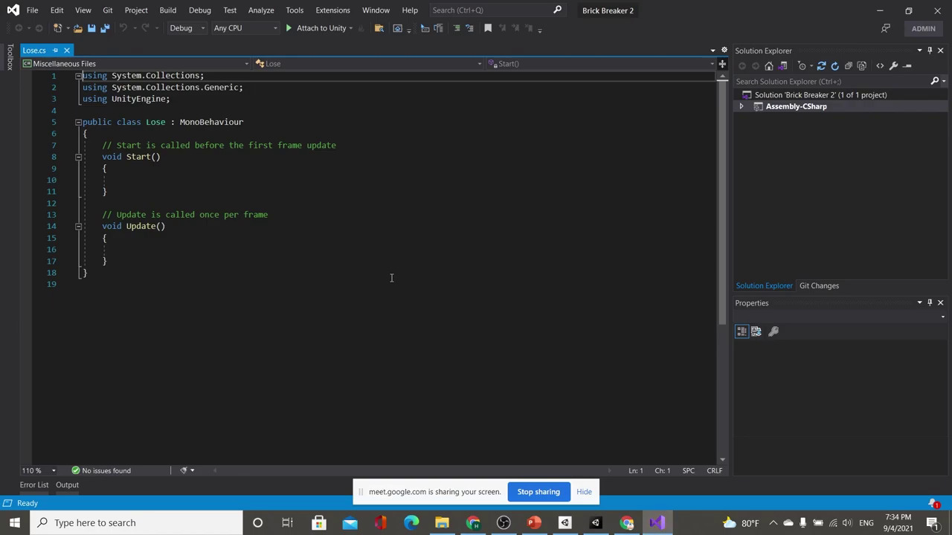
drag(109, 261, 101, 146)
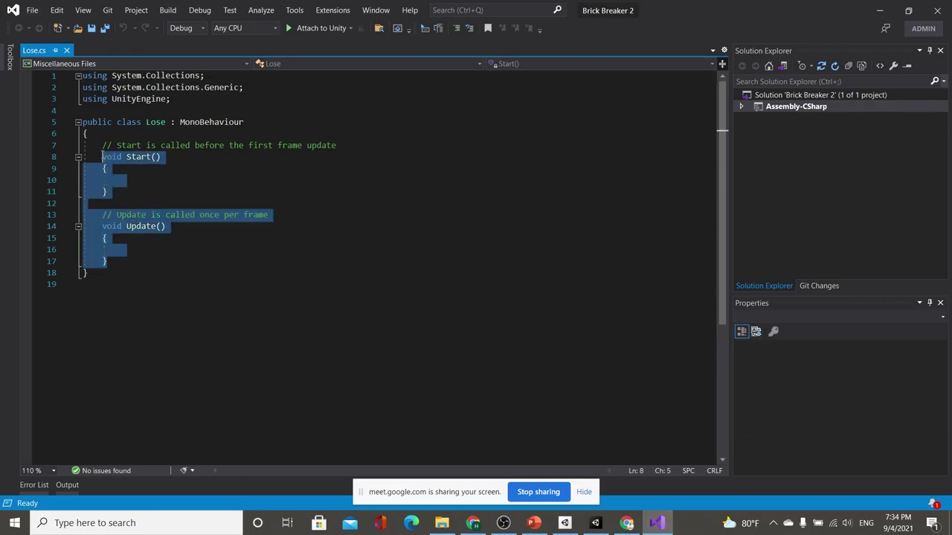
key(BackSpace)
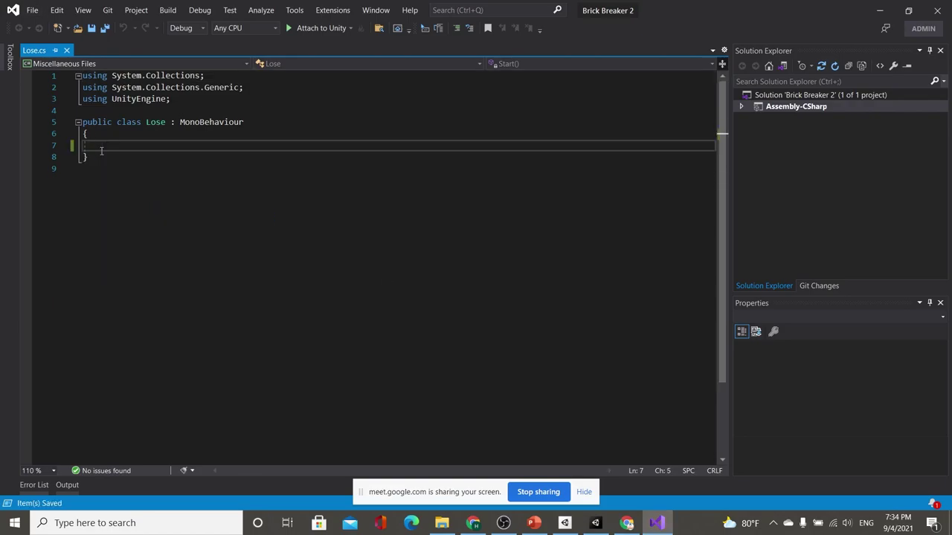
key(BackSpace)
key(ctrl+s)
key(alt+Tab)
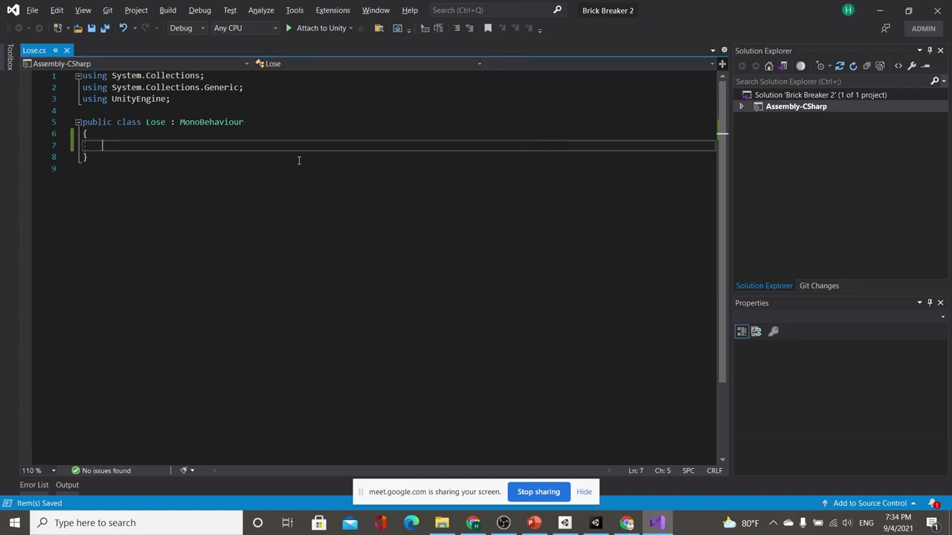
- Insert an empty OnCollisionEnter2D(Collision2D collision) method from IntelliSense
text(voi)
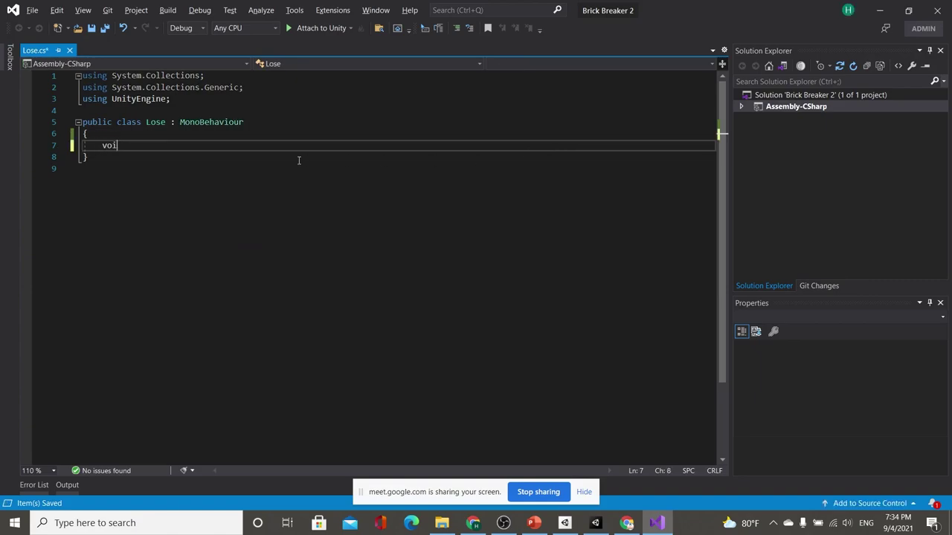
text(d )
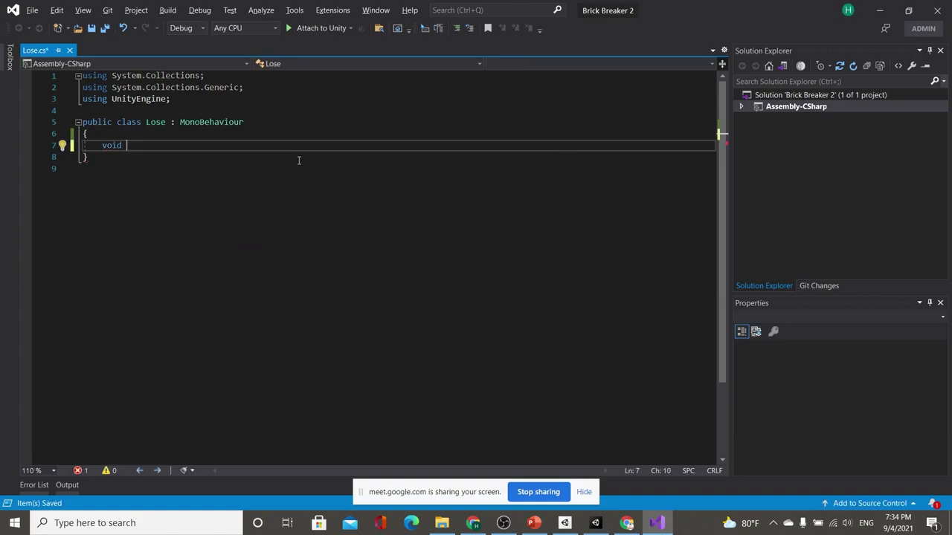
text(On)
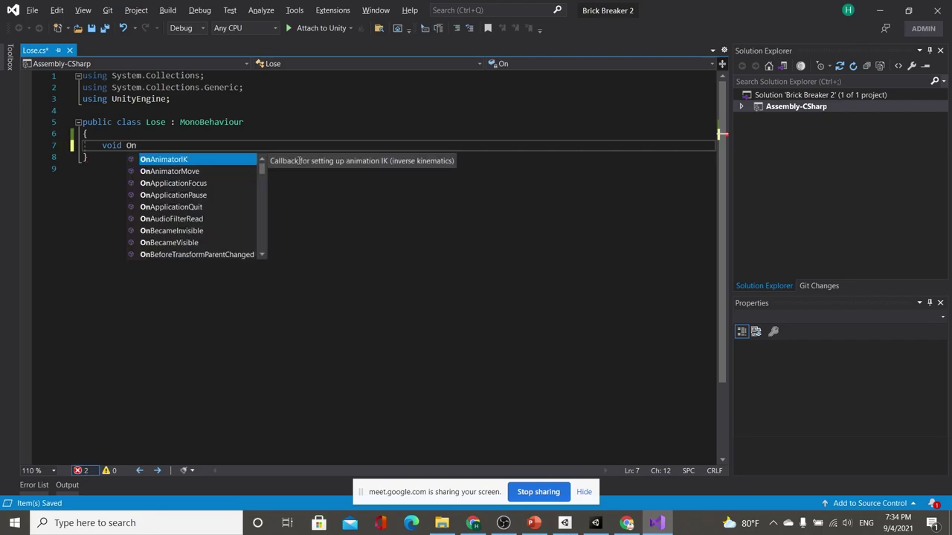
text(Coll)
key(Down)
key(Tab)
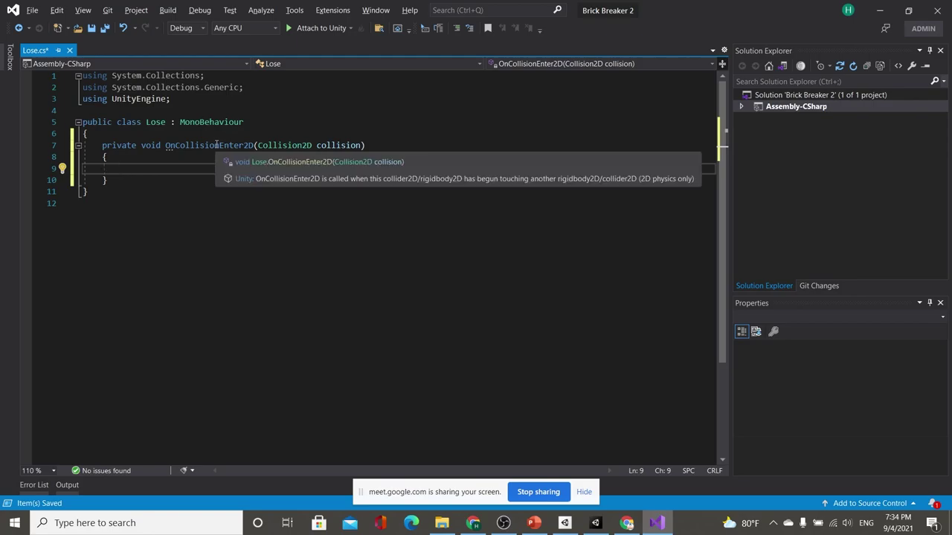
double_click(214, 145)
- Check Unity's Scene view, then select the ball in the scene
key(alt+Tab)
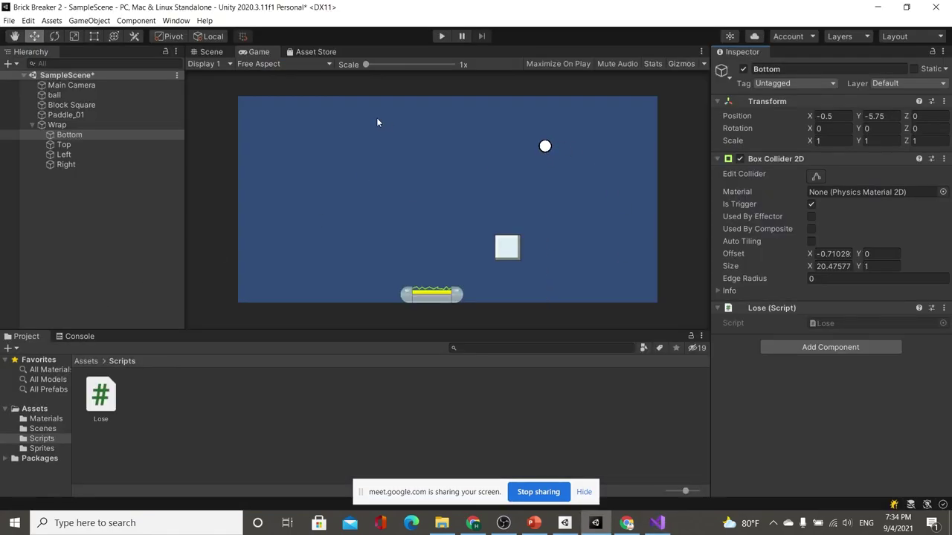
click(215, 52)
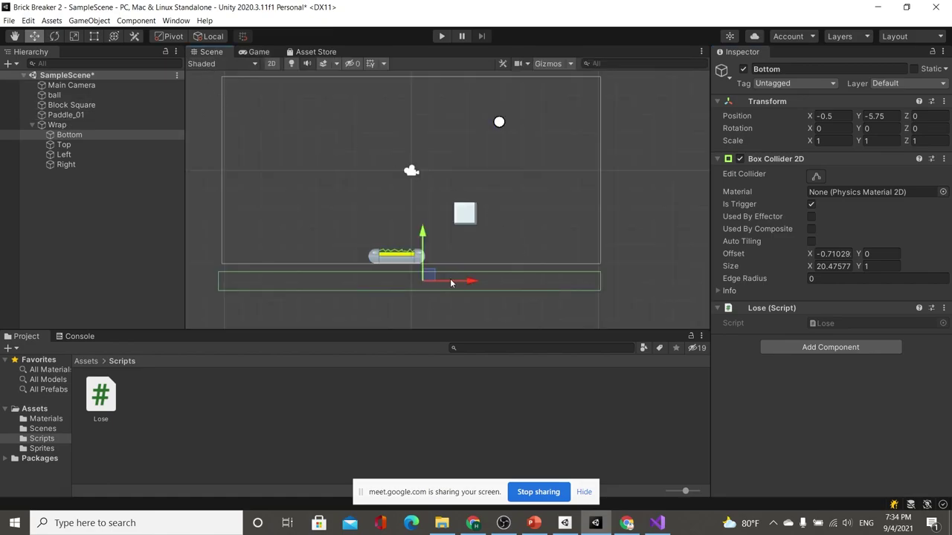
key(alt+Tab)
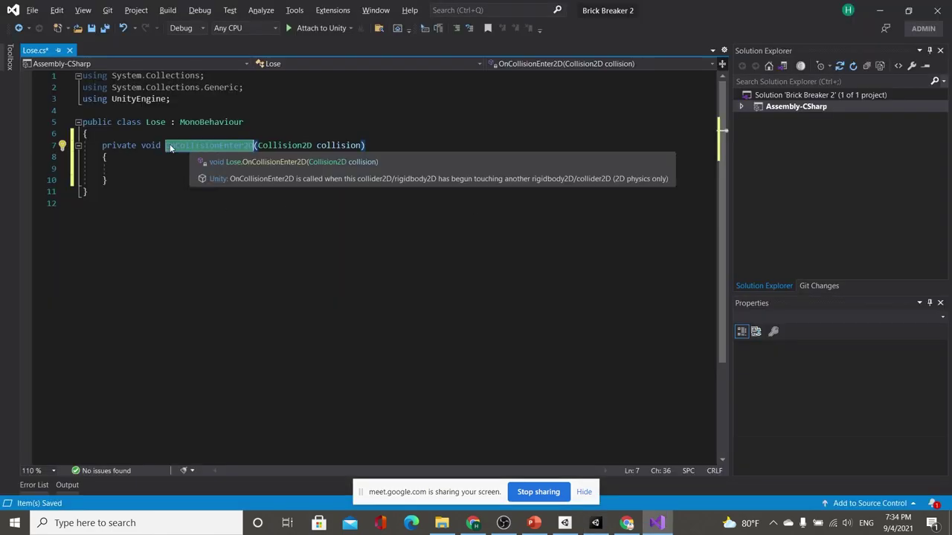
click(262, 147)
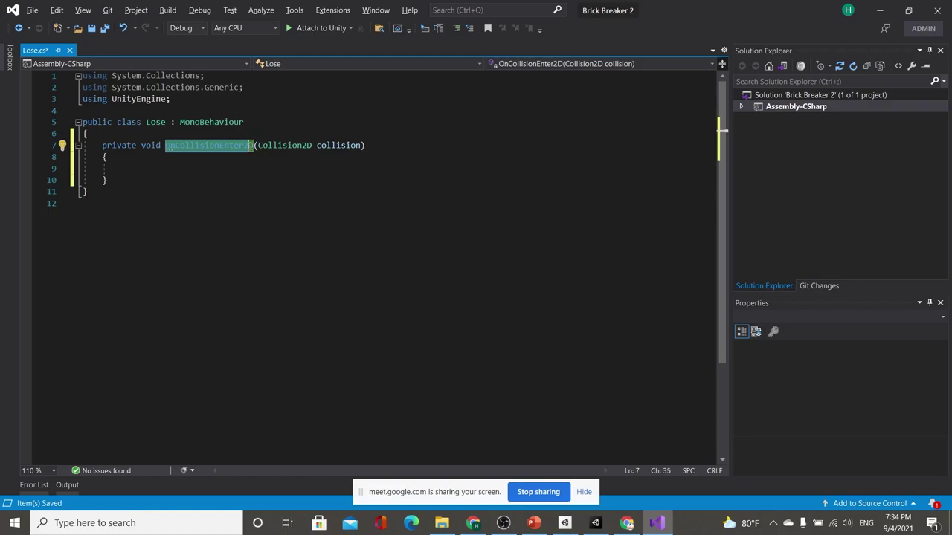
click(234, 169)
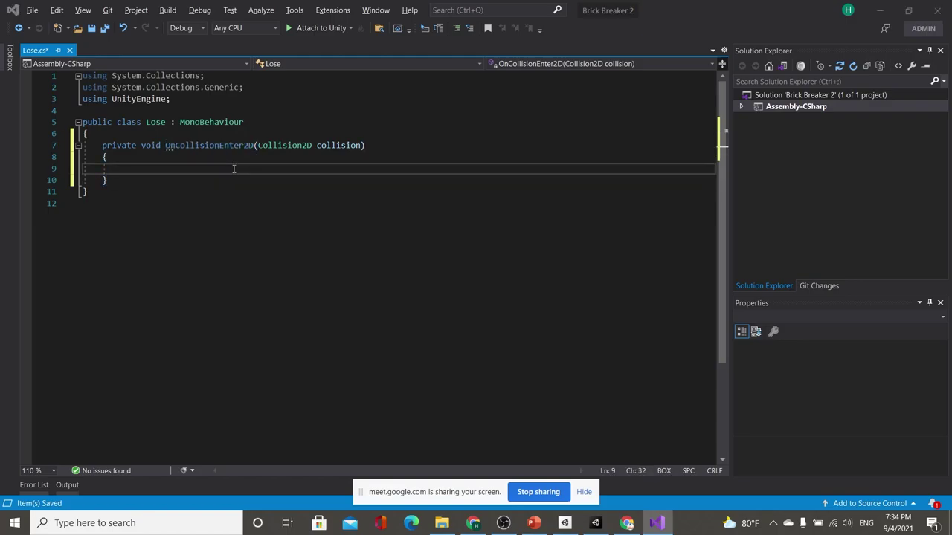
key(alt+Tab)
click(499, 122)
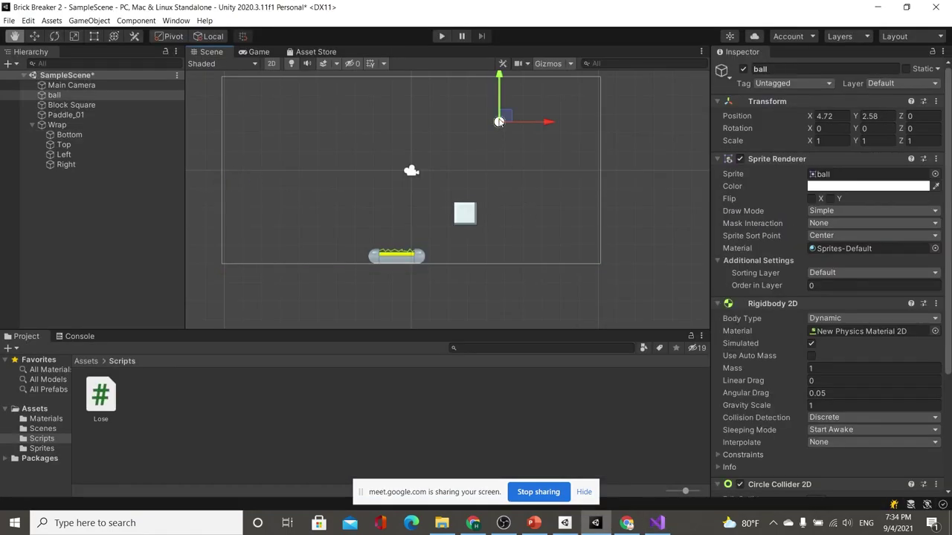
- Nudge the ball to X 4.59, Y 2.45, inspect the Bottom trigger wall, and return to Lose.cs
mouse_move(500, 123)
mouse_down()
mouse_move(508, 232)
mouse_move(496, 124)
mouse_up()
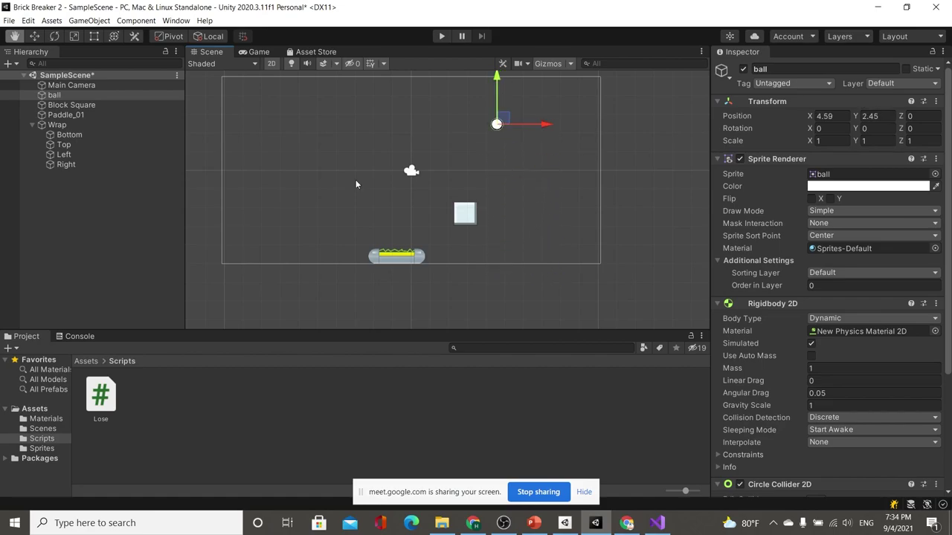
click(63, 135)
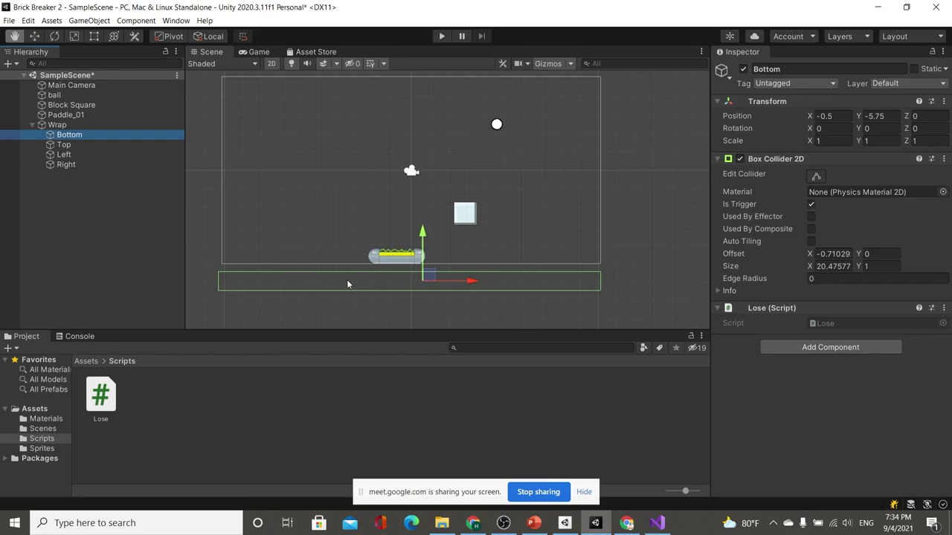
scroll(330, 278, up, 1)
scroll(470, 280, down, 1)
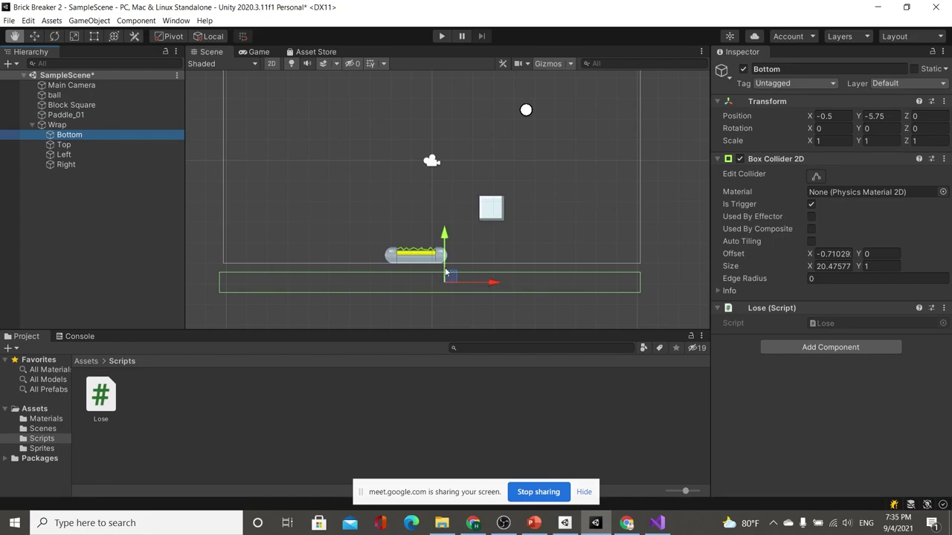
key(alt+Tab)
- Replace the collision method with an OnTriggerEnter2D stub and save Lose.cs
double_click(235, 144)
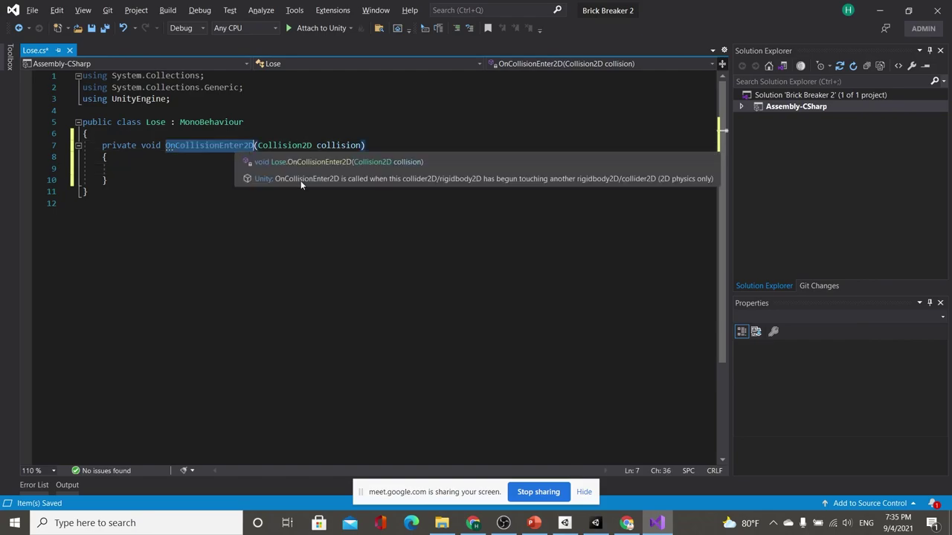
mouse_move(205, 148)
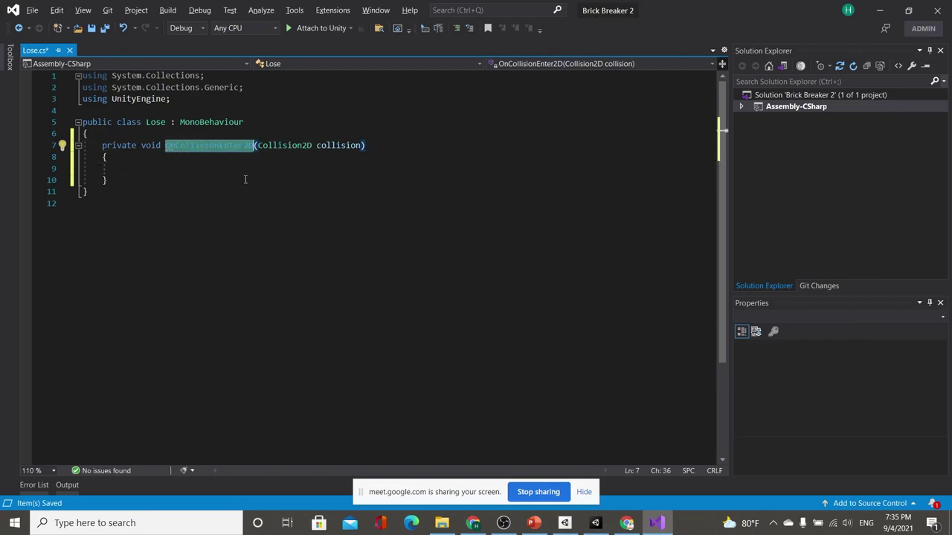
text(On)
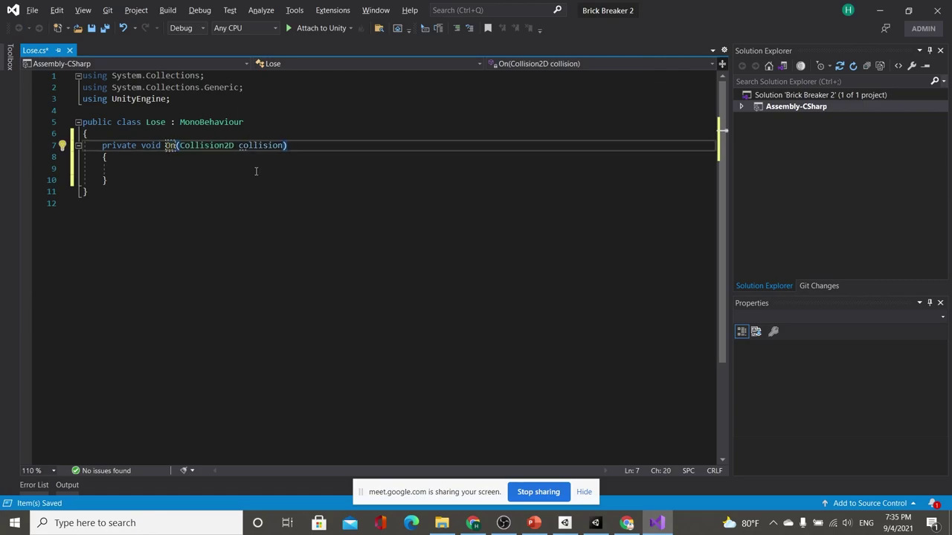
drag(107, 180, 102, 145)
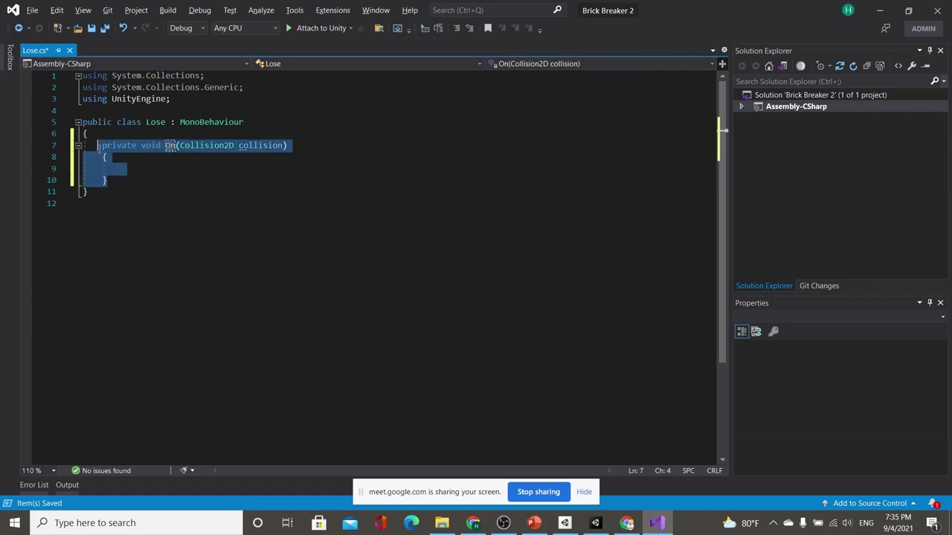
text(void o)
key(Escape)
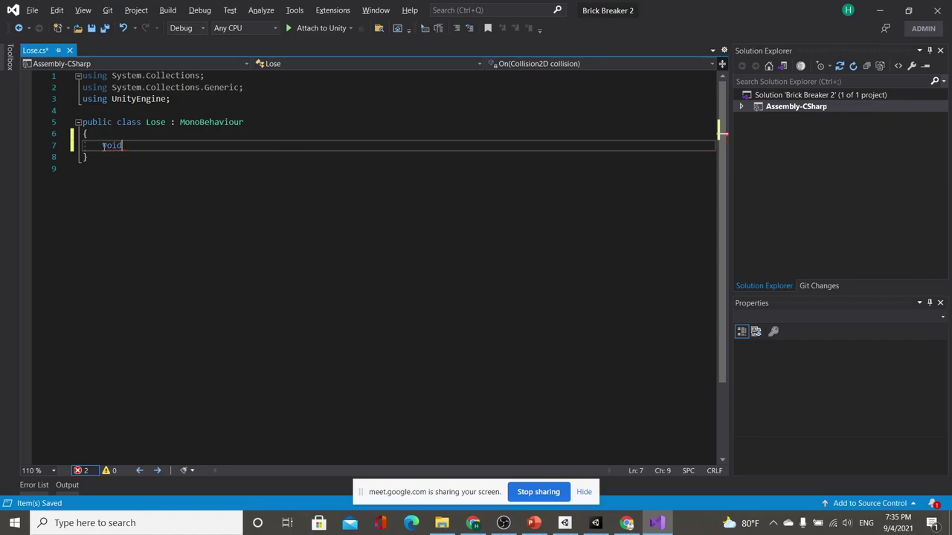
text(ontri)
key(Down)
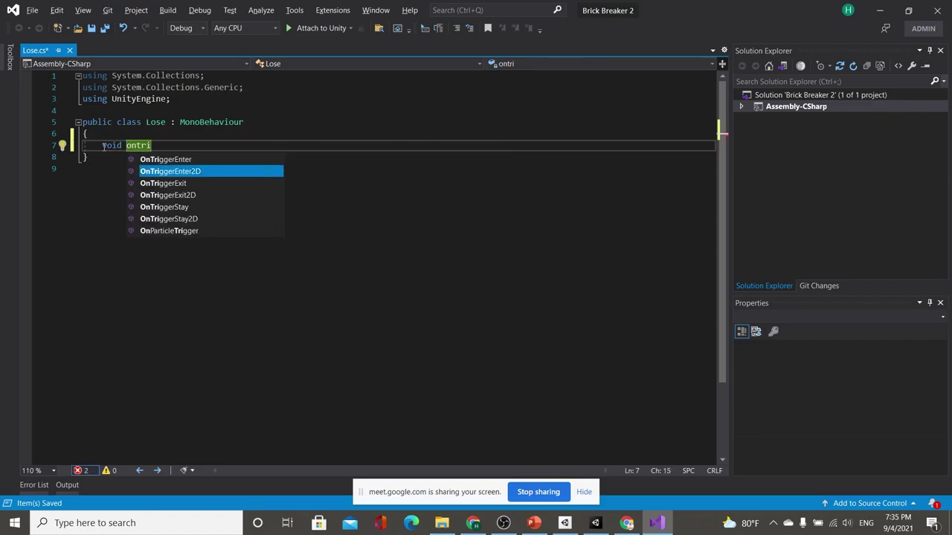
key(Return)
key(ctrl+s)
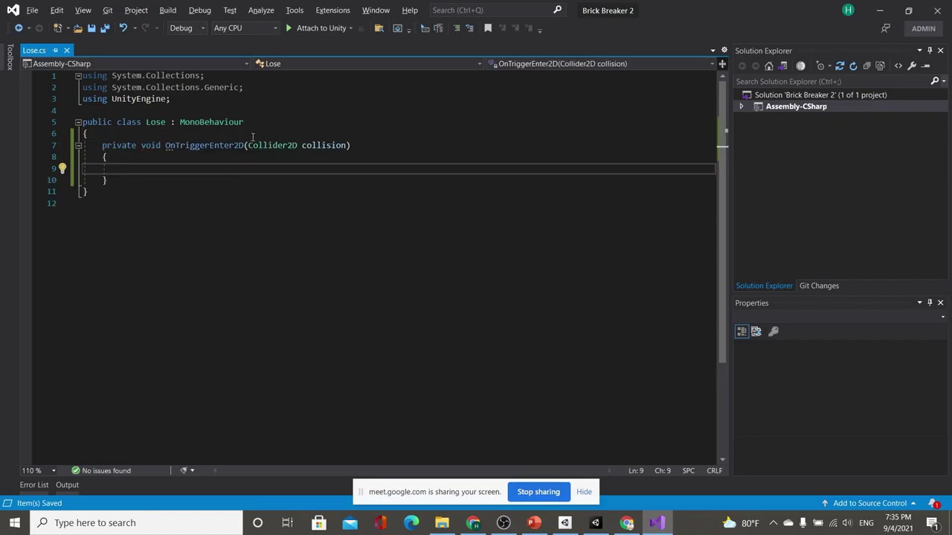
key(alt+Tab)
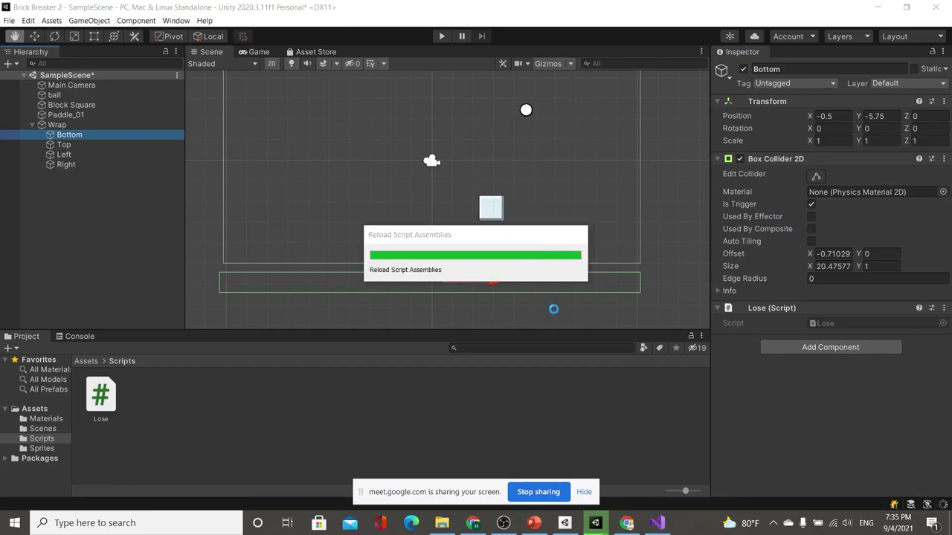
- Write 'Time.timeScale = 0;' inside OnTriggerEnter2D and save the script
key(alt+Tab)
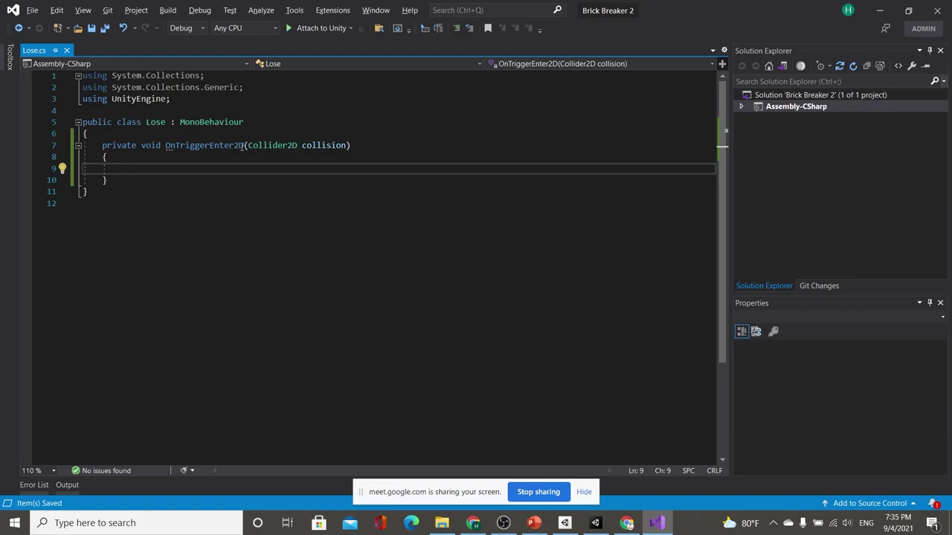
key(alt+Tab)
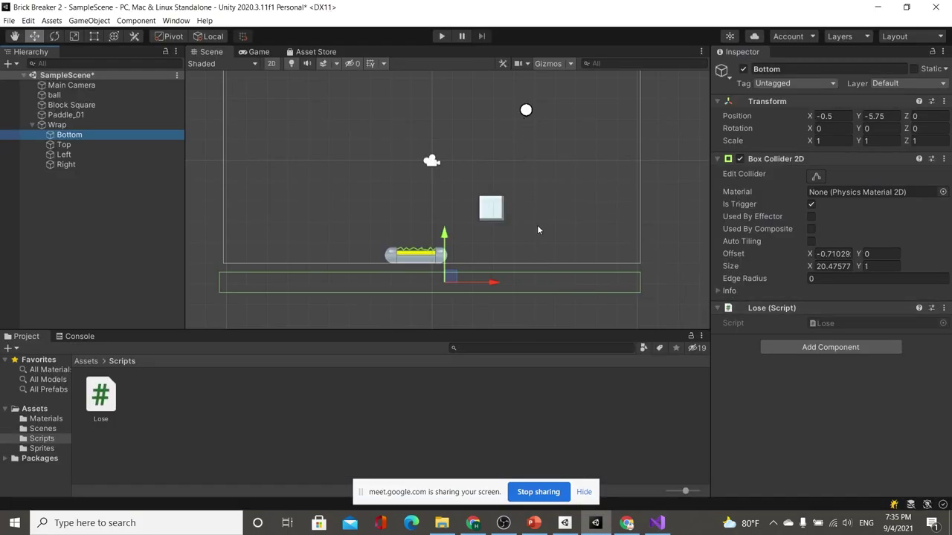
key(alt+Tab)
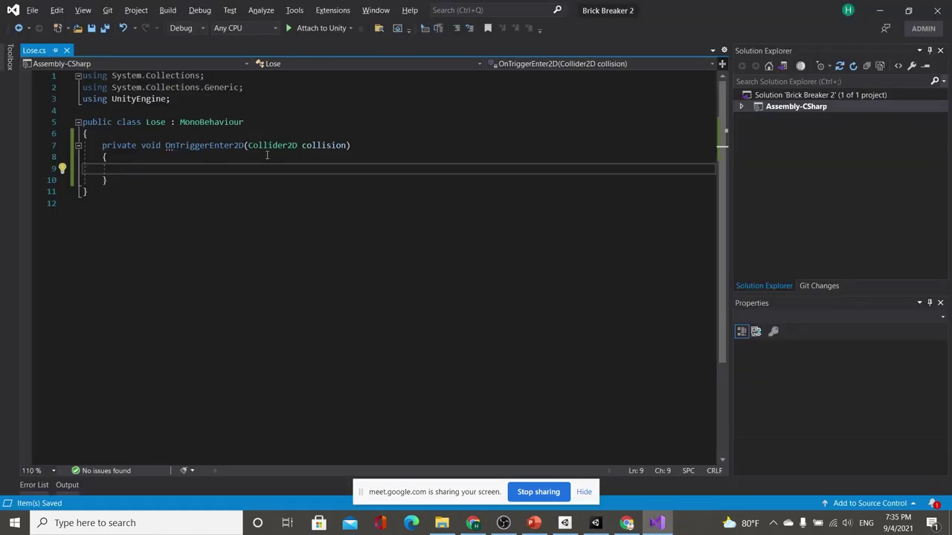
text(Time.del)
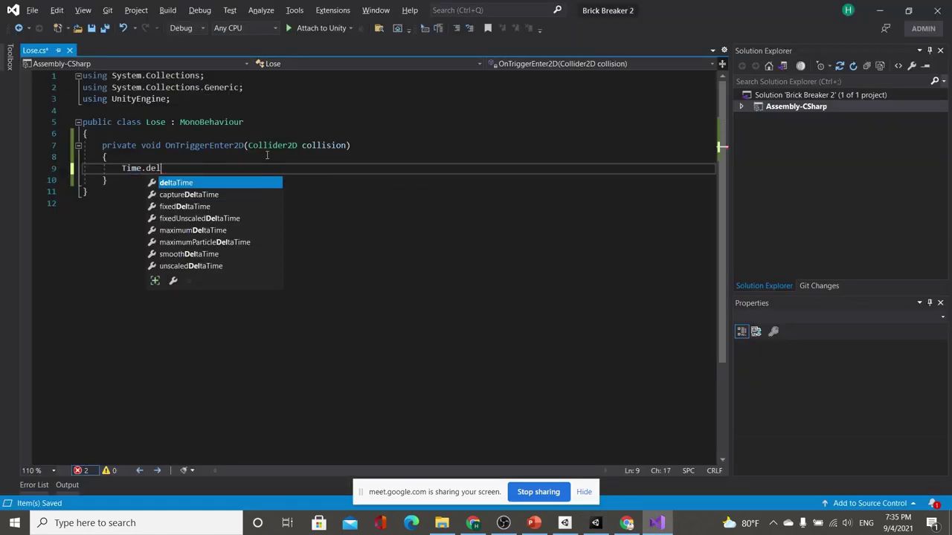
key(BackSpace)
key(BackSpace)
key(BackSpace)
text(time)
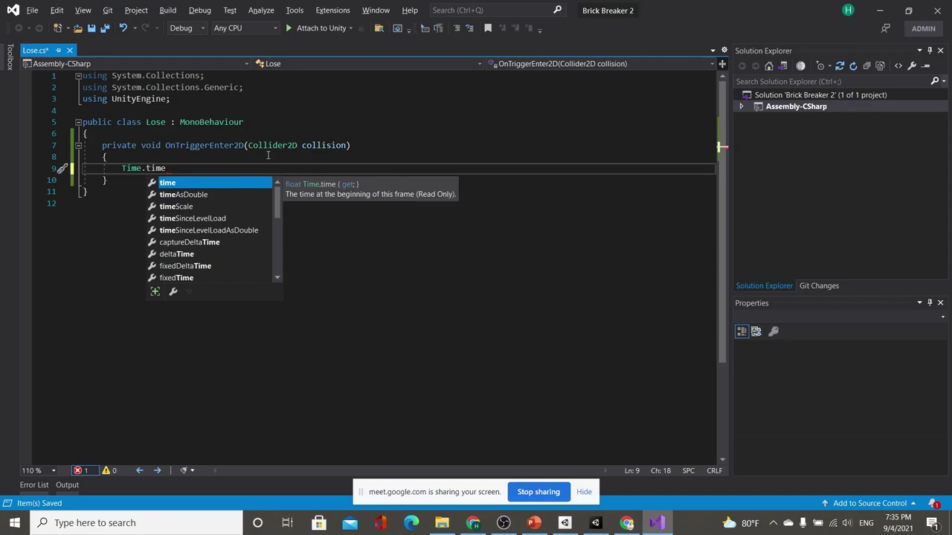
text(Scale = 0;)
key(ctrl+s)
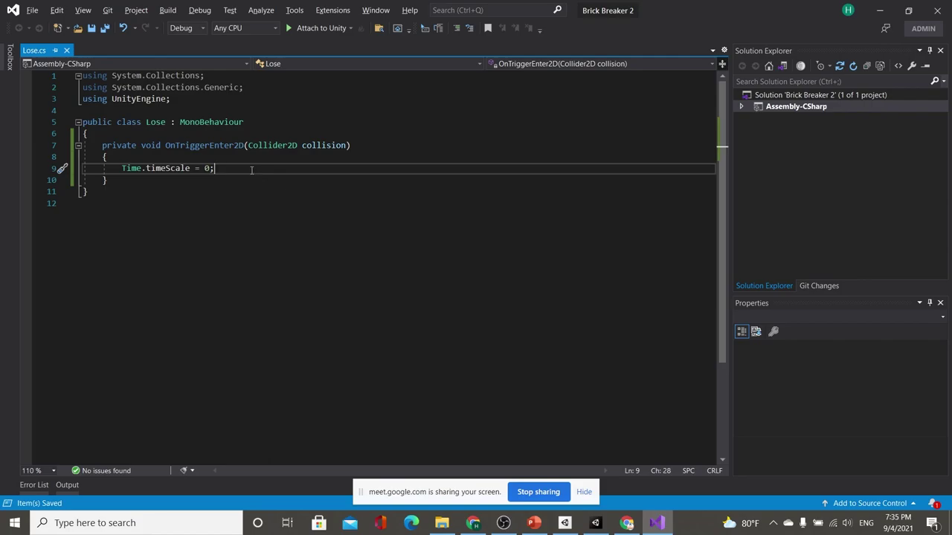
key(alt+Tab)
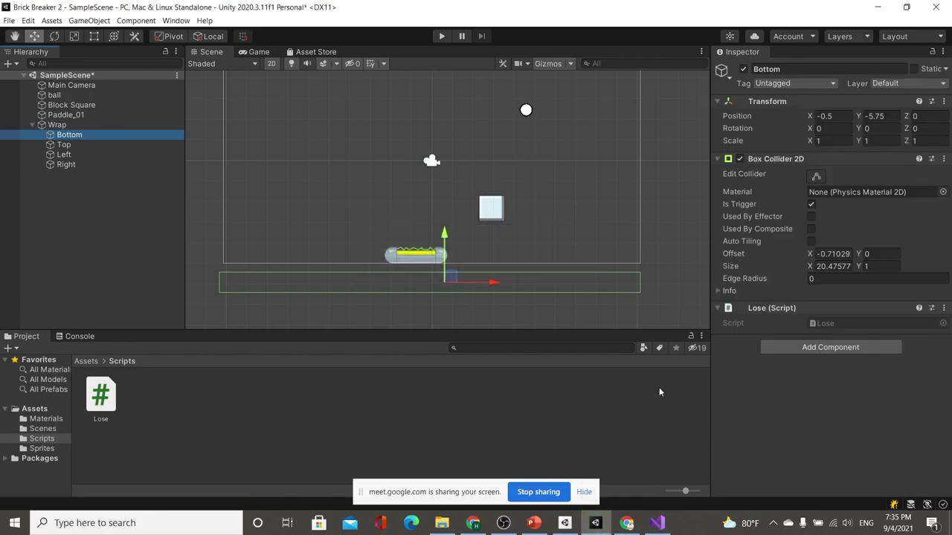
key(q)
key(w)
scroll(437, 237, down, 2)
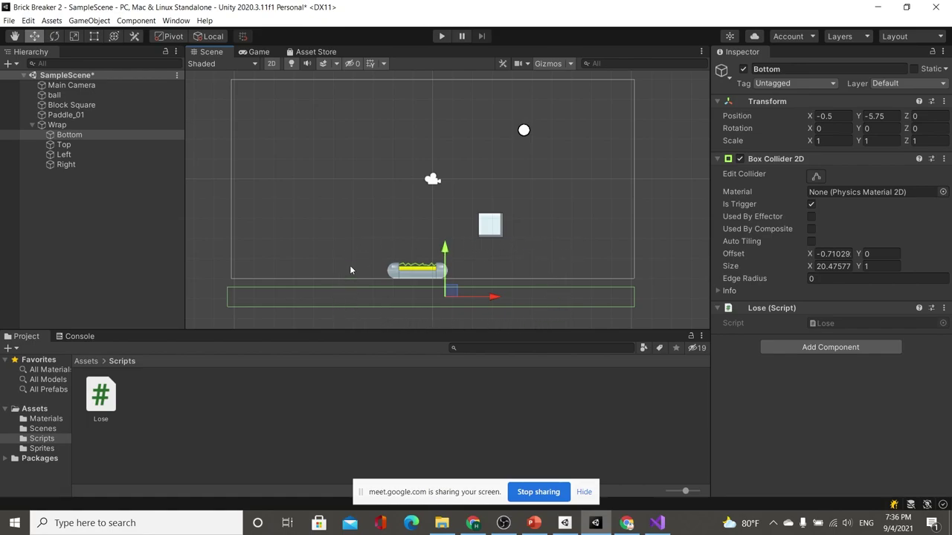
- Play the game and check in the Scene view that the ball stops at the Bottom wall
click(256, 52)
click(442, 36)
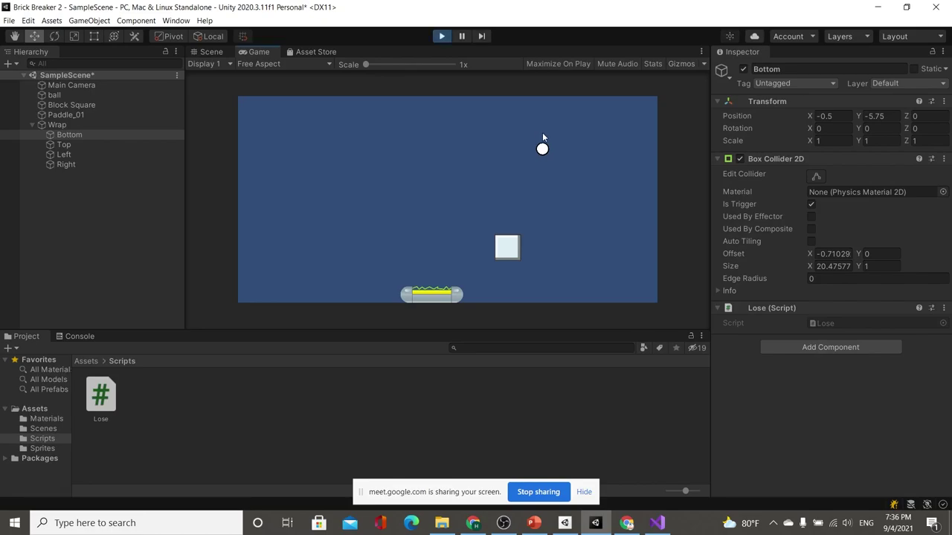
click(211, 51)
scroll(526, 290, up, 2)
scroll(527, 289, up, 2)
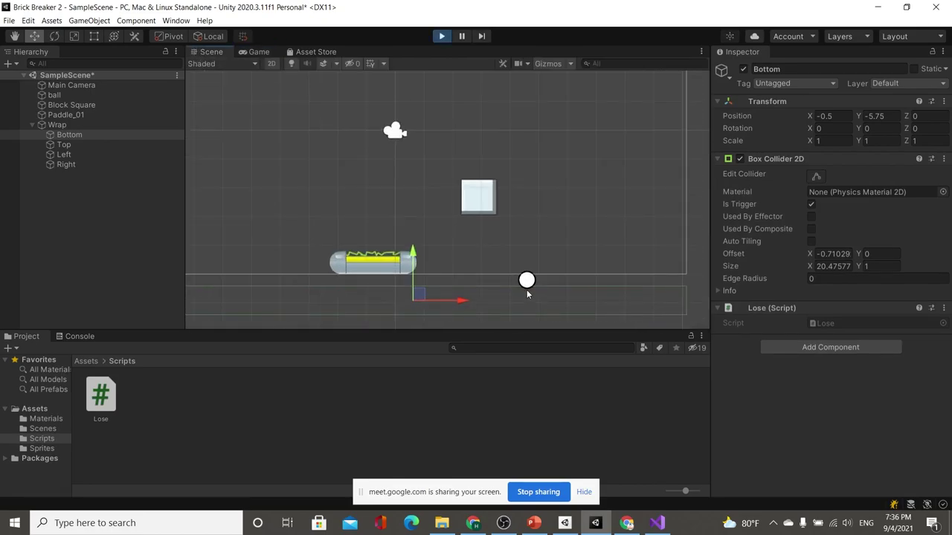
scroll(526, 289, down, 2)
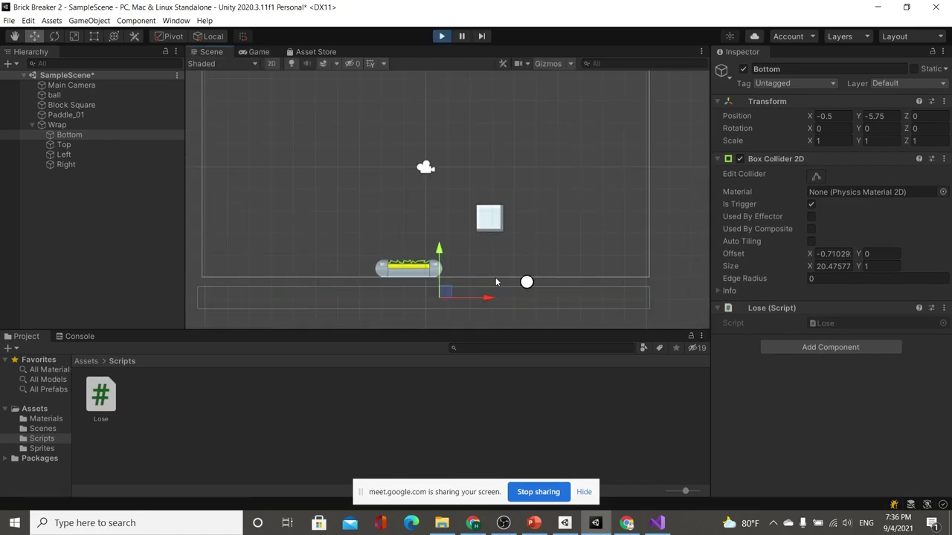
- Stop play mode and return to the lecture slides
click(256, 51)
click(442, 35)
key(alt+Tab)
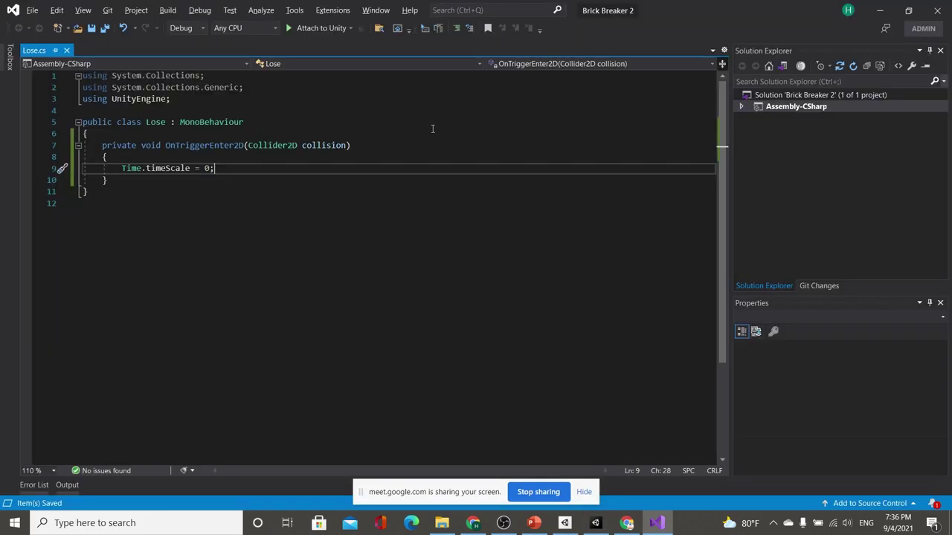
key(alt+Tab)
scroll(74, 312, down, 2)
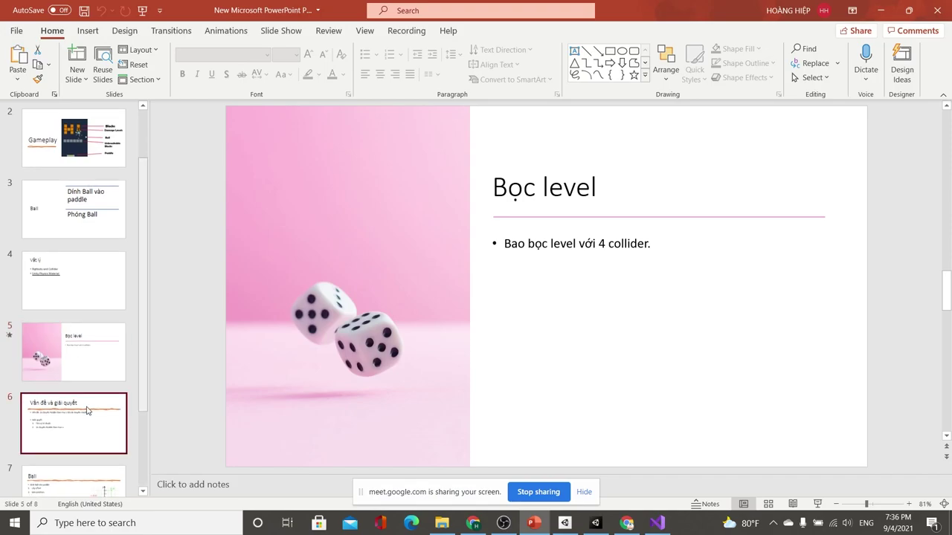
- Bring up slide 6 and select its title 'Vấn đề và giải quyết'
click(87, 411)
click(289, 148)
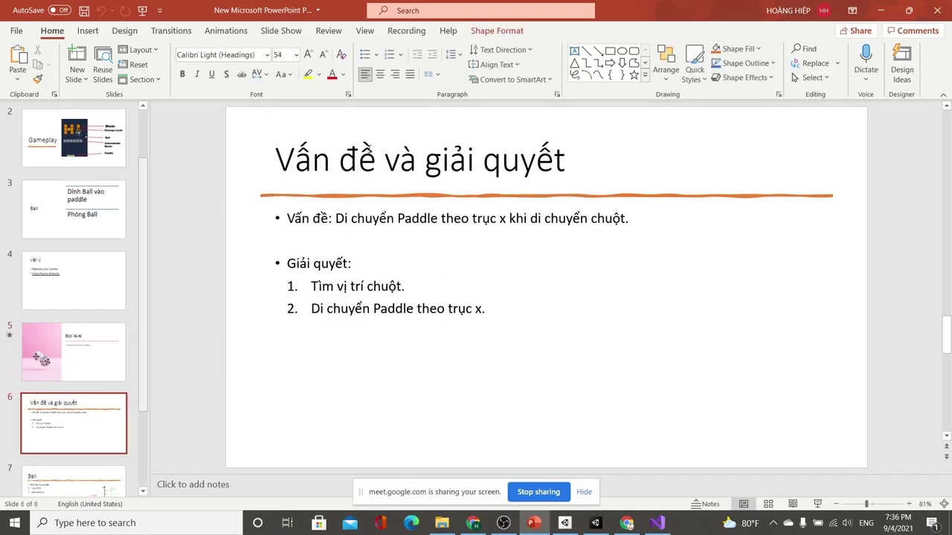
drag(276, 160, 567, 160)
- Highlight the problem and solution lines about moving the Paddle along the x axis
drag(510, 319, 312, 217)
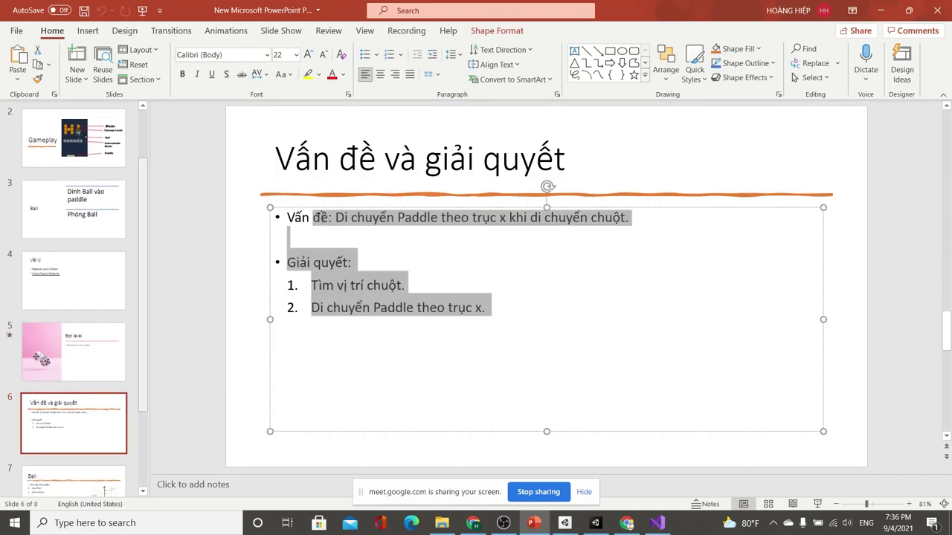
click(516, 290)
drag(513, 318, 285, 216)
click(404, 254)
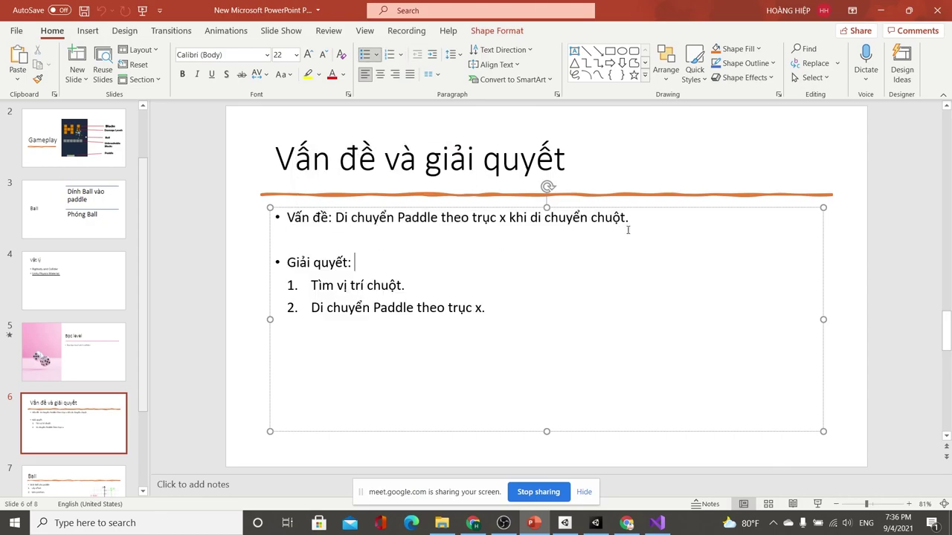
drag(676, 213, 353, 217)
click(413, 238)
drag(640, 217, 335, 217)
click(429, 237)
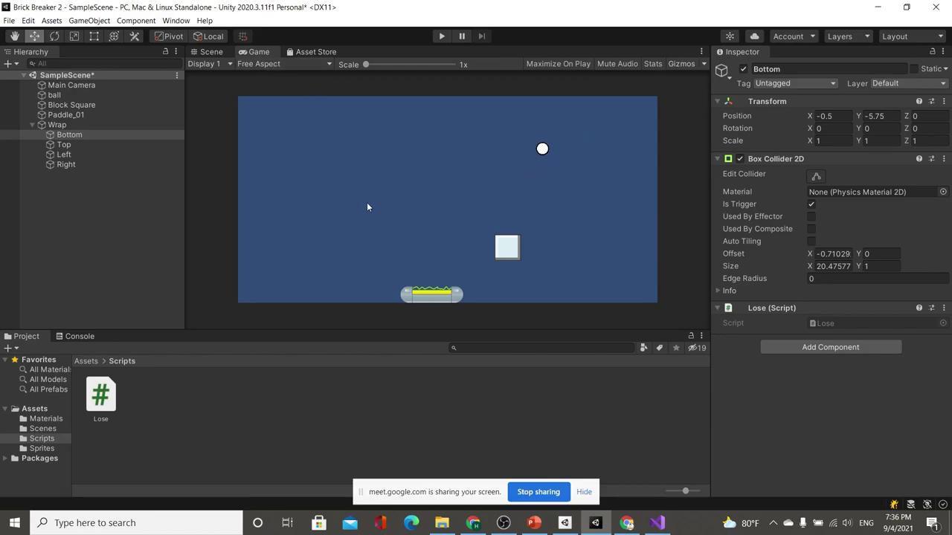
- In the Scene view, drag the Block Square up toward the top left of the play area
click(208, 51)
click(520, 225)
scroll(535, 211, down, 1)
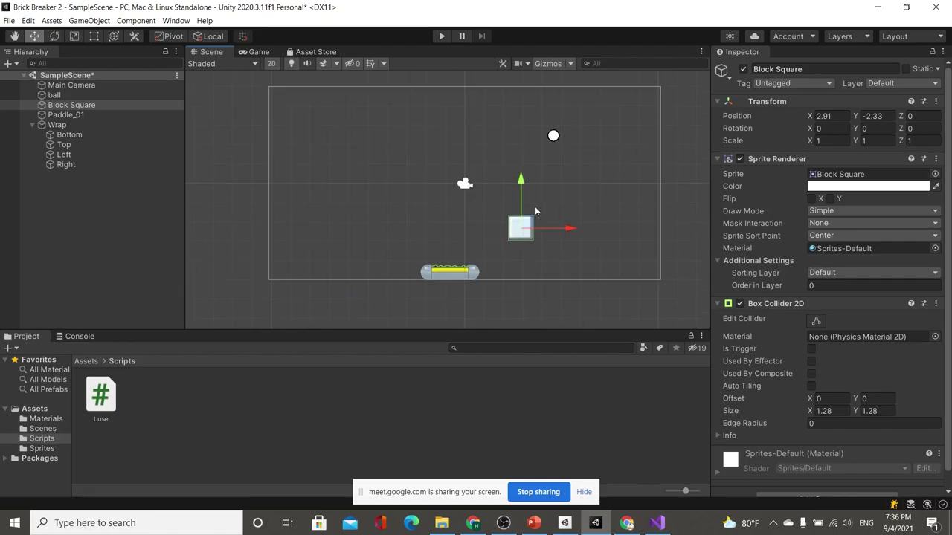
drag(534, 211, 469, 117)
- Review slide 6's steps, highlighting the text about moving along the x axis
key(alt+Tab)
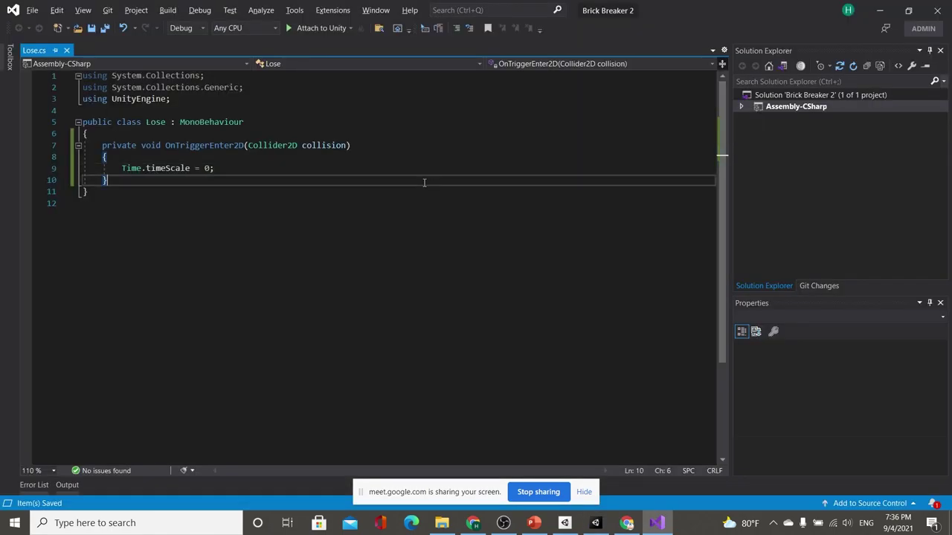
key(alt+Tab)
key(Tab)
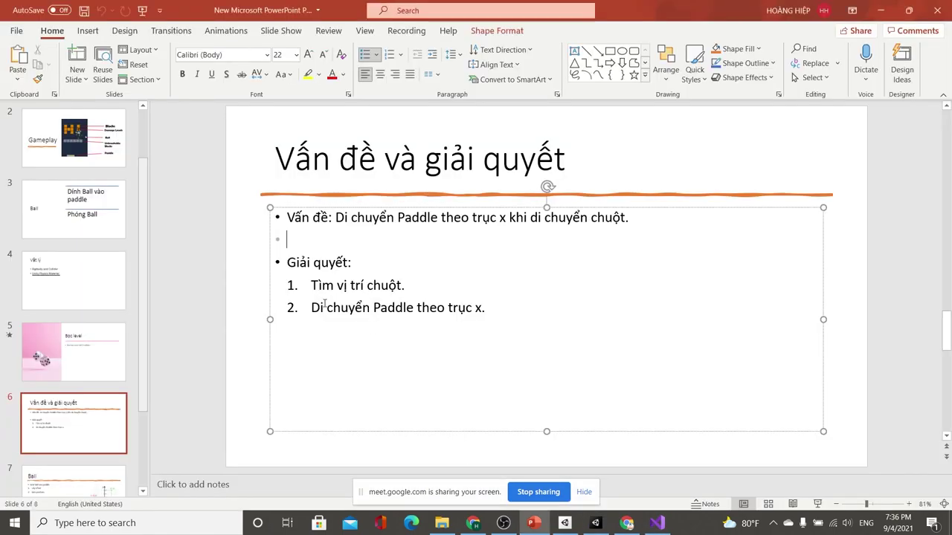
mouse_move(520, 306)
mouse_down()
mouse_move(367, 280)
mouse_move(312, 287)
mouse_up()
key(alt+Tab)
key(Tab)
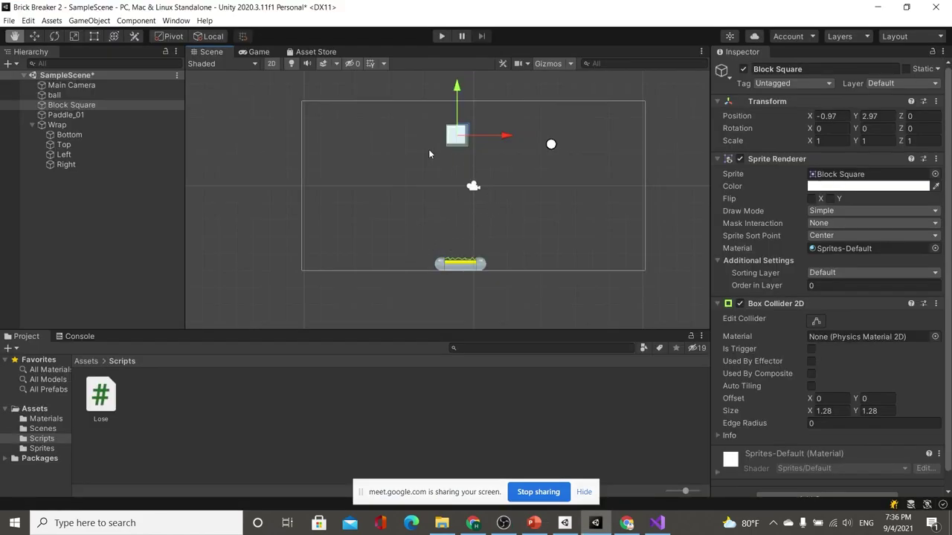
key(alt+Tab)
drag(488, 307, 448, 307)
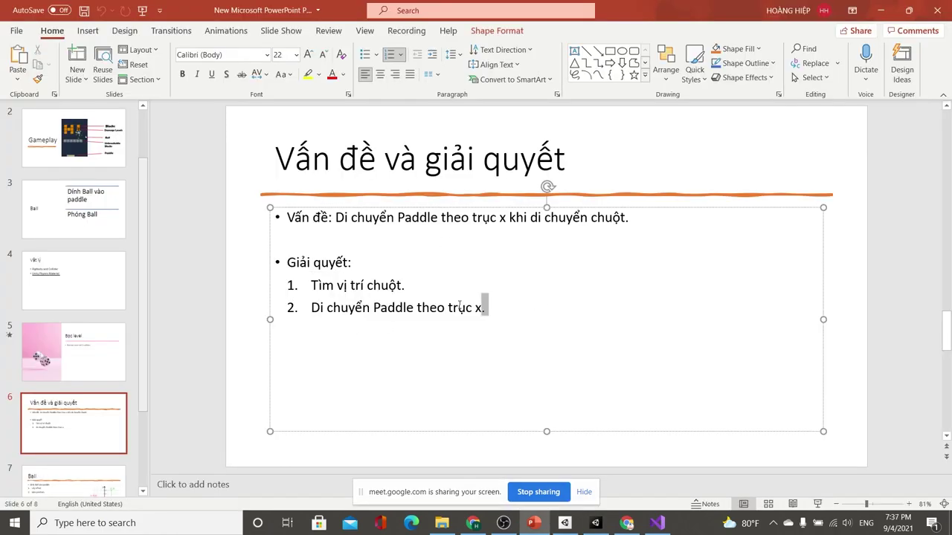
key(alt+Tab)
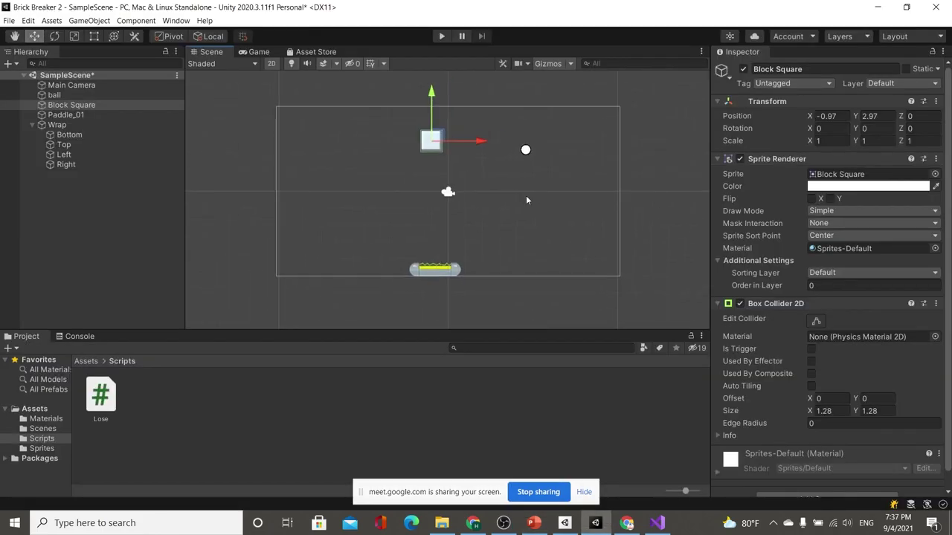
- Drag Paddle_01 along its X axis to about X 1.17, Y -4.6
click(269, 53)
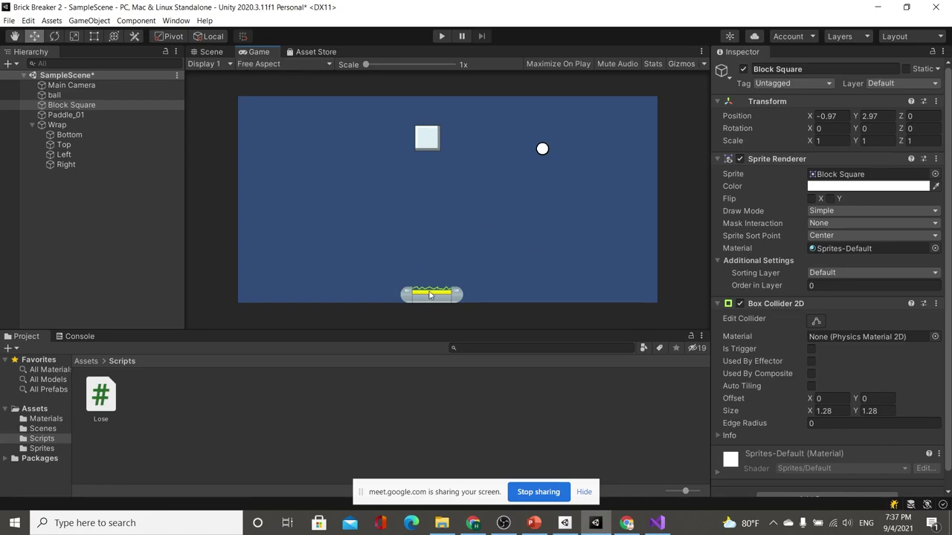
key(ctrl+1)
click(452, 269)
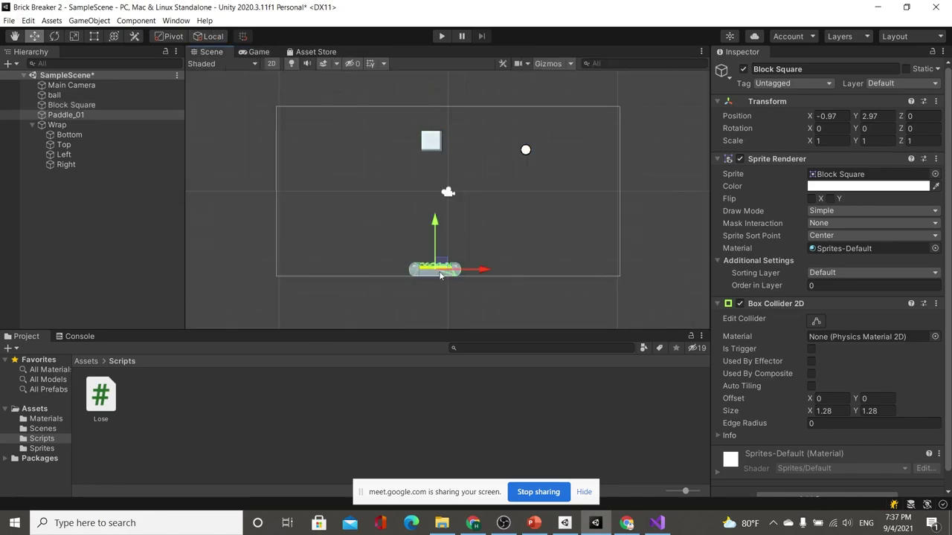
mouse_move(493, 277)
mouse_down()
mouse_move(369, 255)
mouse_move(517, 268)
mouse_up()
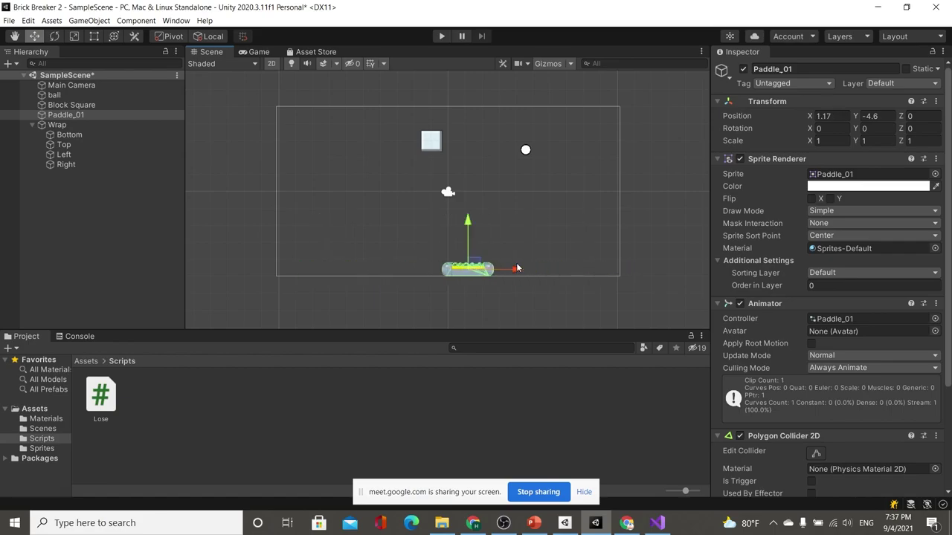
click(284, 411)
- Create a C# script in the Scripts folder named Paddle
right_click(299, 412)
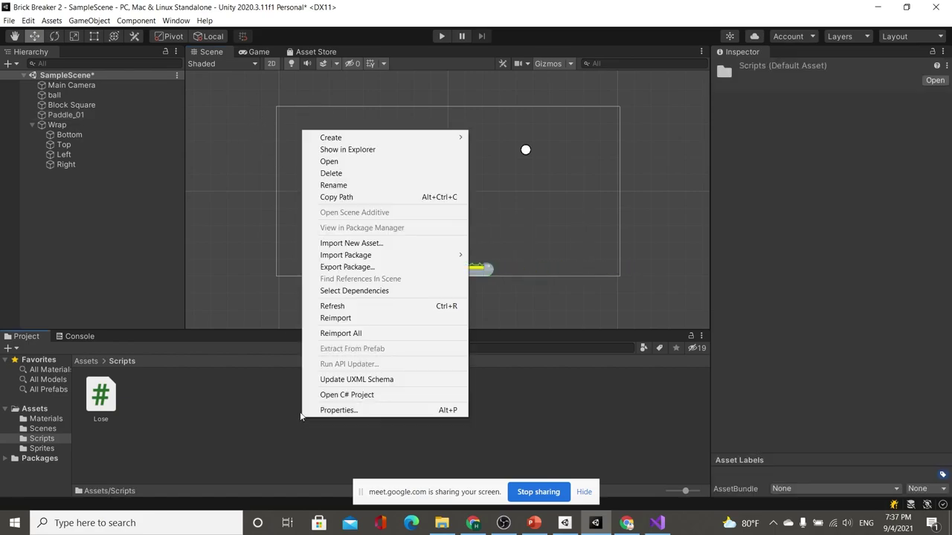
mouse_move(364, 137)
click(508, 116)
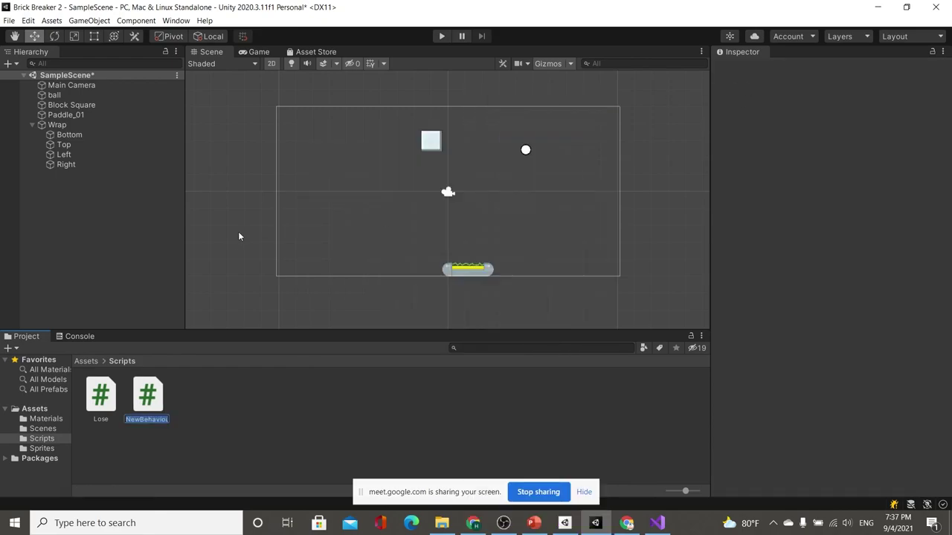
text(PAd)
key(Return)
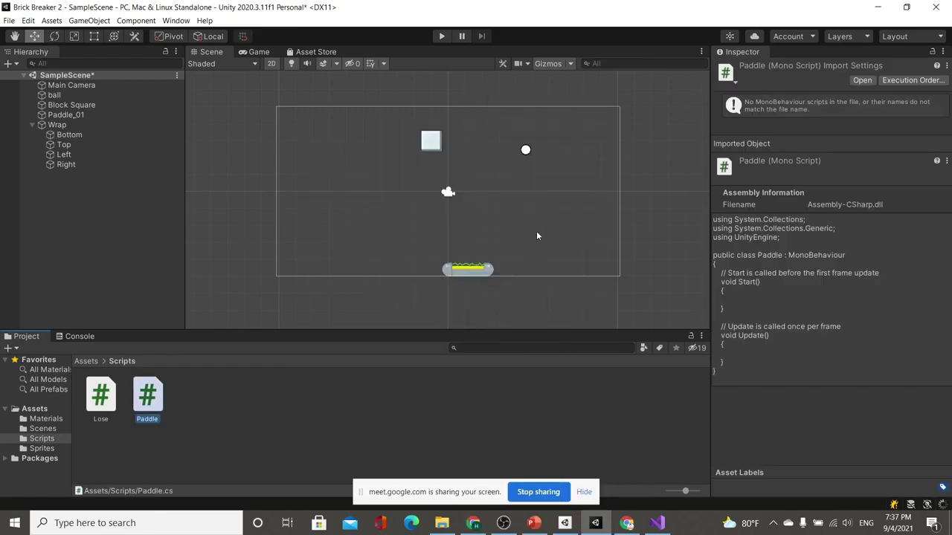